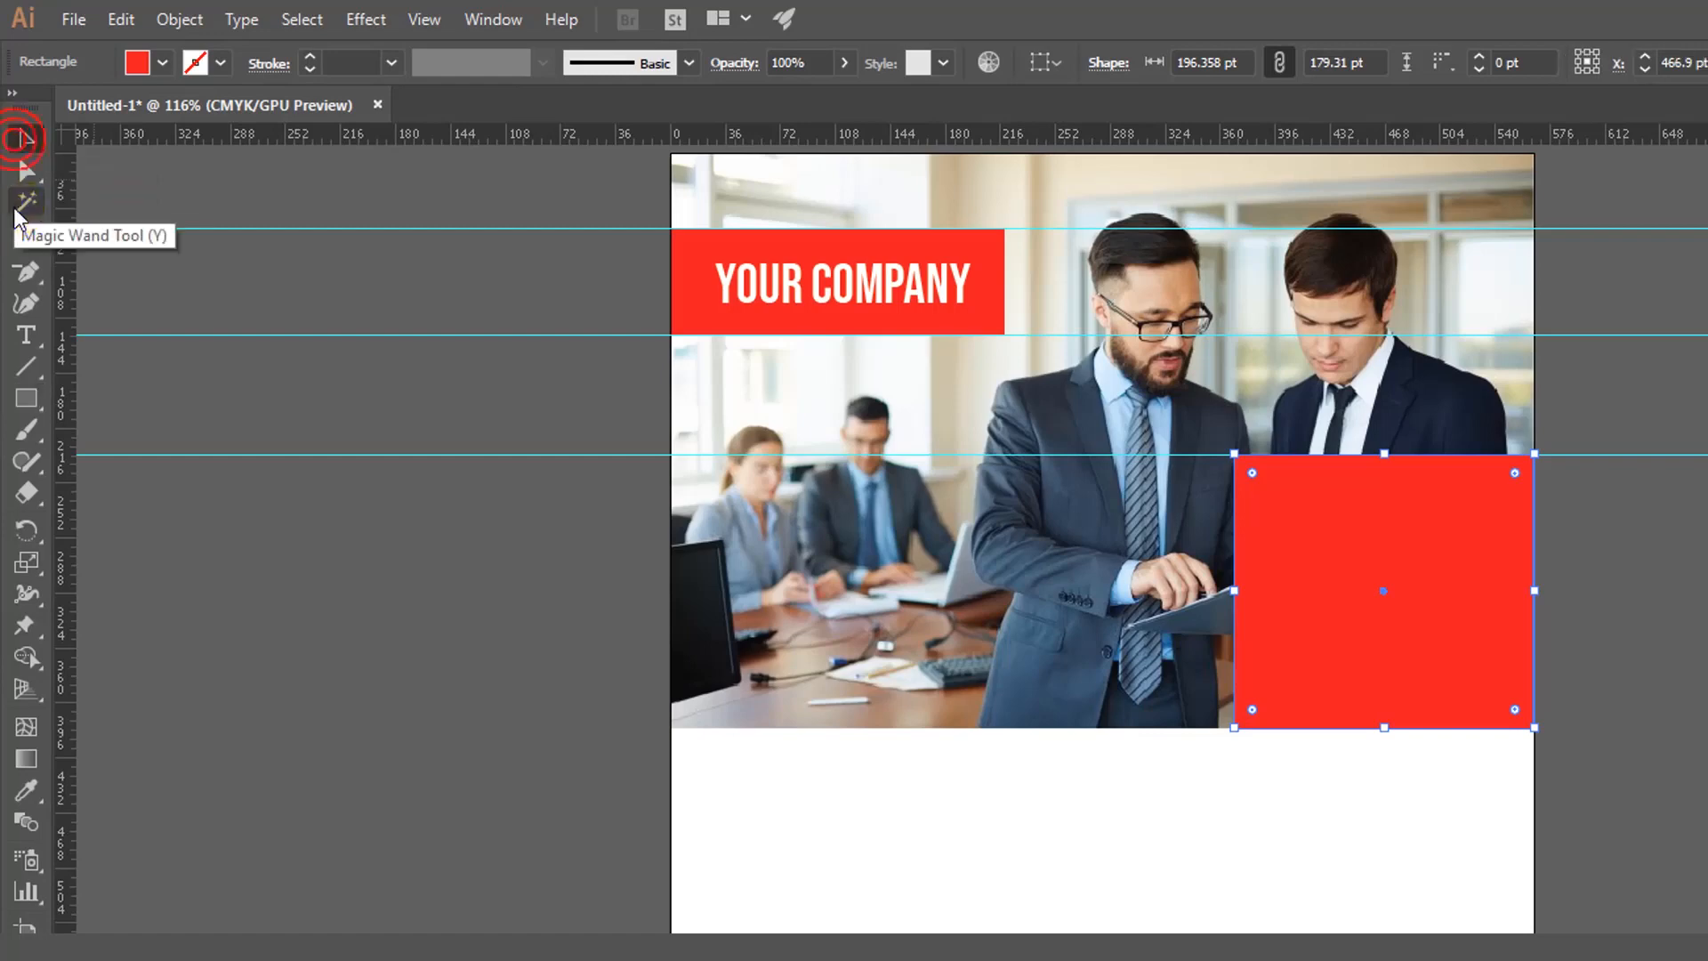
Step: Slant the left edge of the red rectangle over the photo by moving its lower-left corner outward
left_click(25, 169)
left_click(1048, 656)
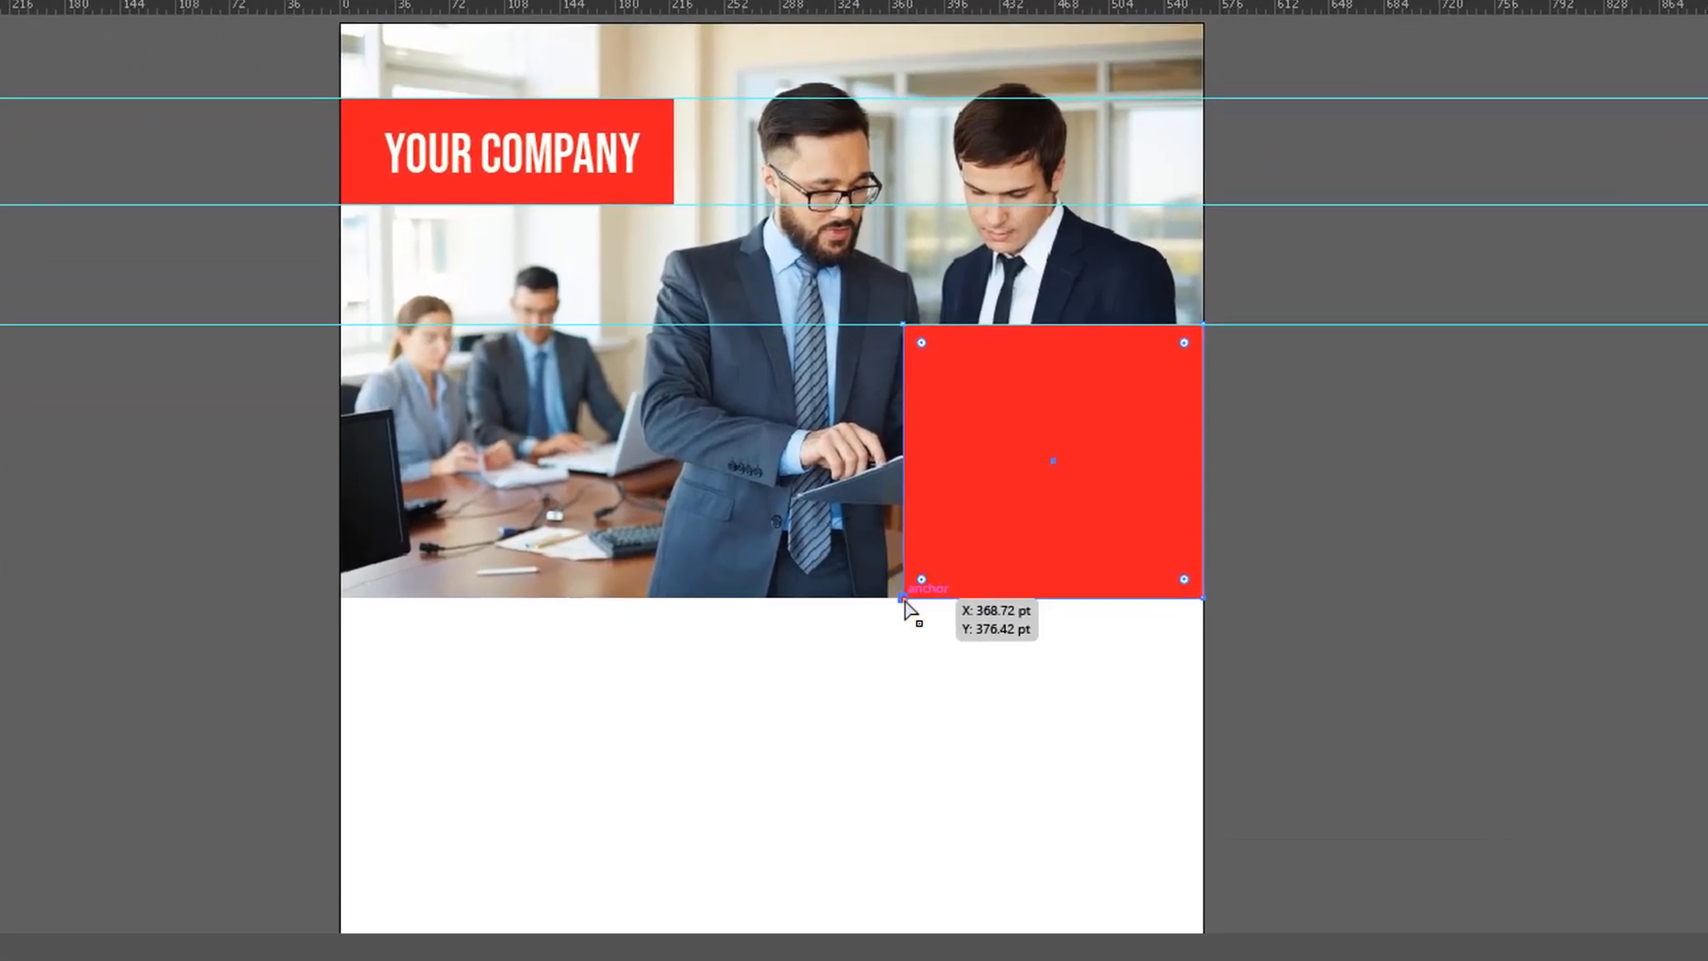
left_click_drag(903, 600, 810, 598)
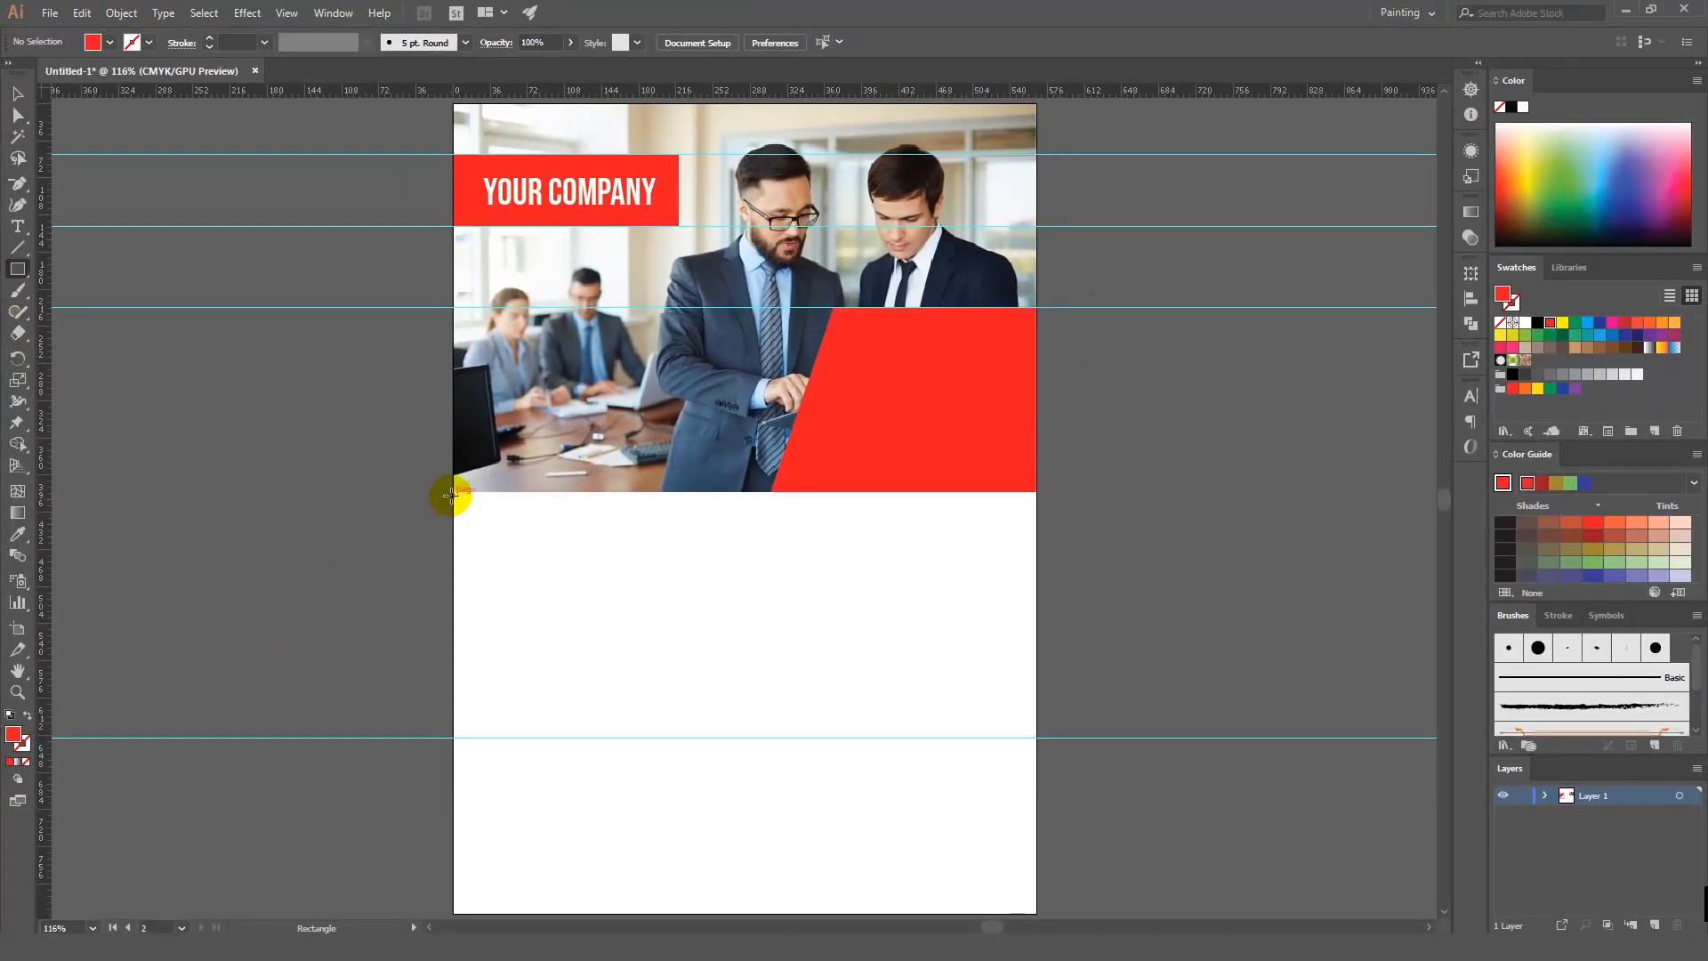
Step: Draw a red rectangle from the photo's lower-left corner down to the lowest guide and slant its right edge by moving the lower-right corner inward
left_click_drag(454, 492, 767, 738)
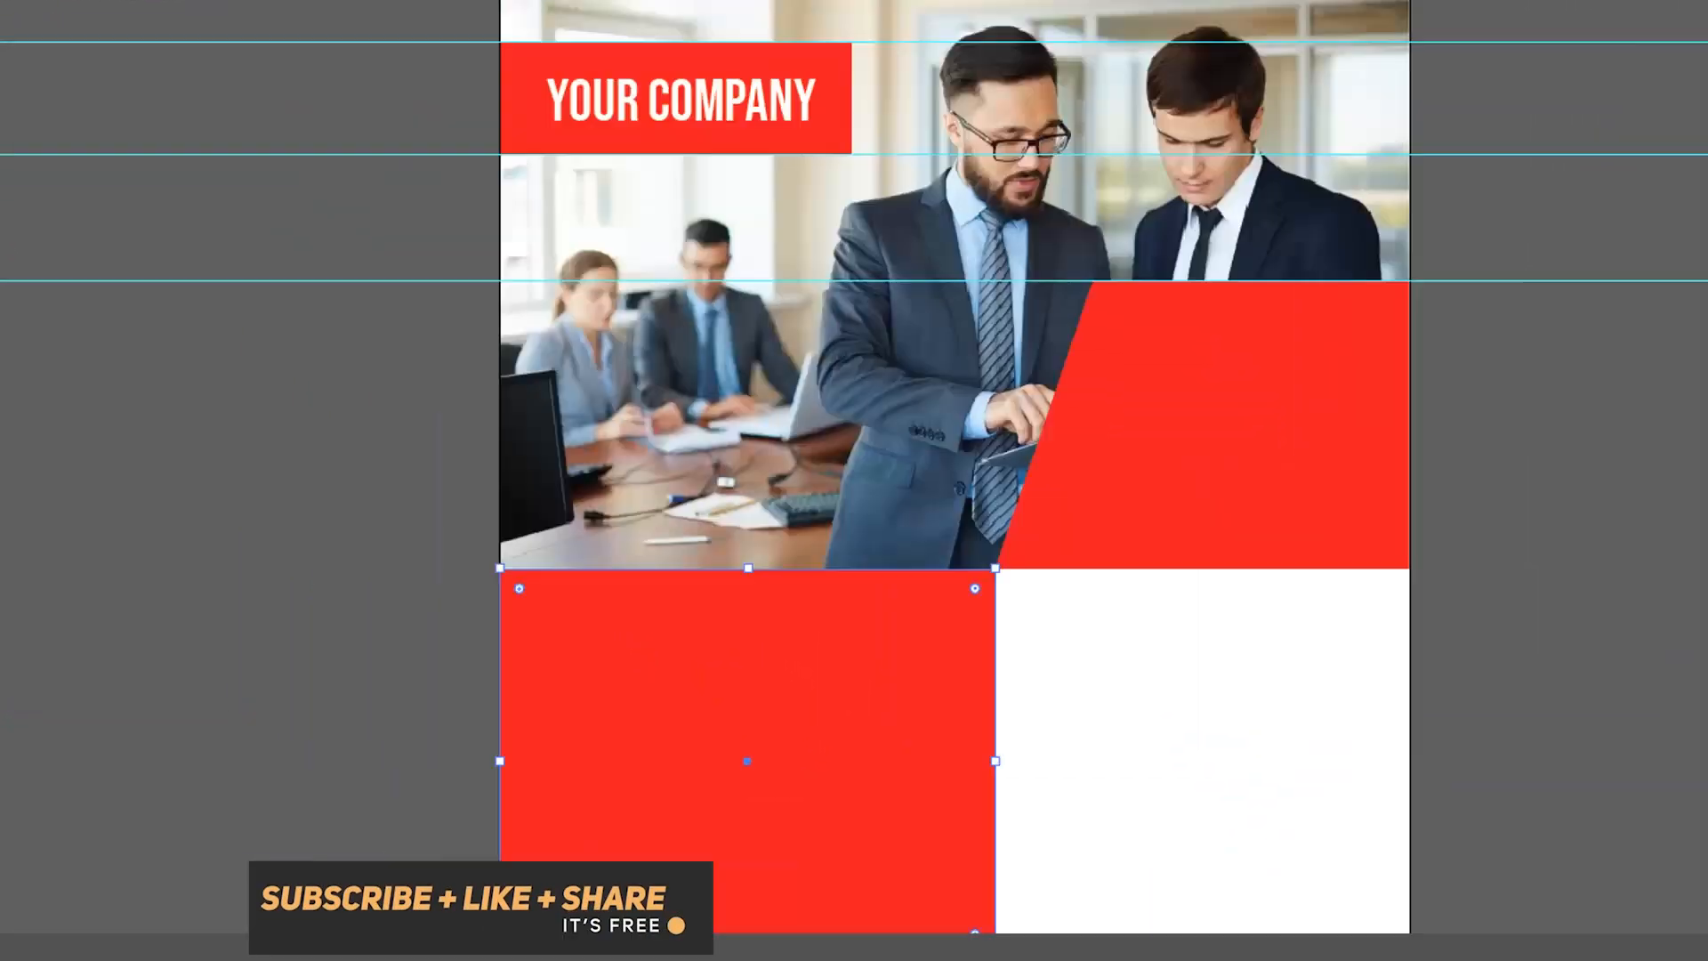
left_click(35, 181)
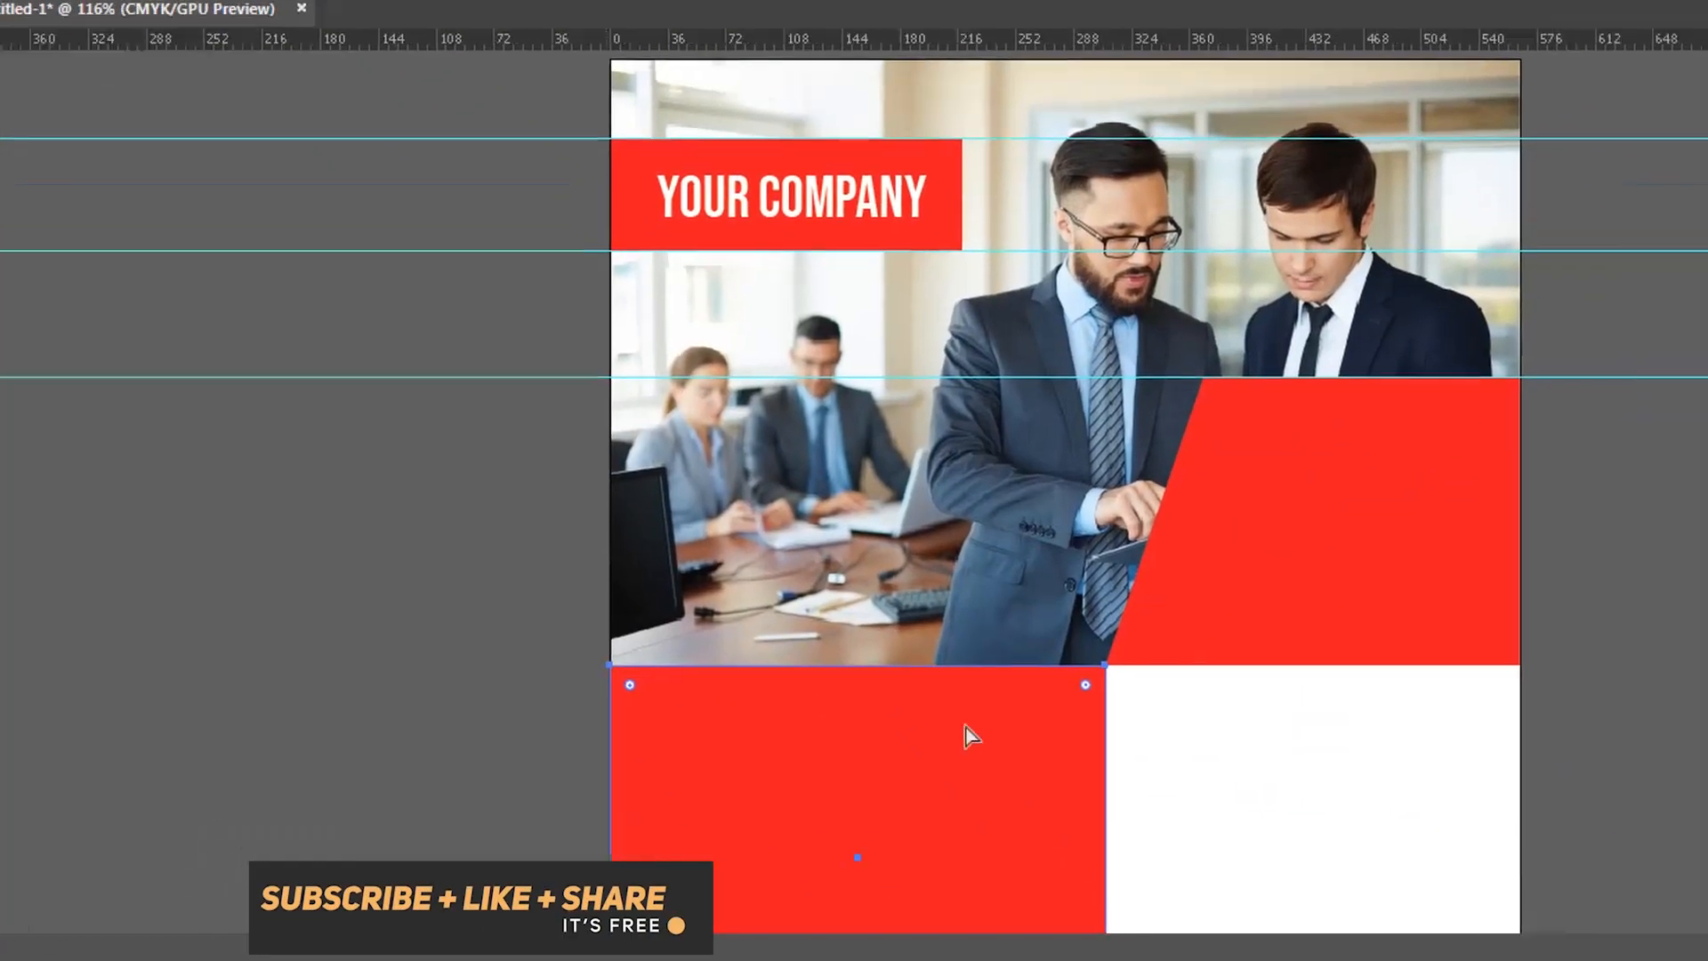
left_click(843, 772)
left_click_drag(843, 773, 711, 773)
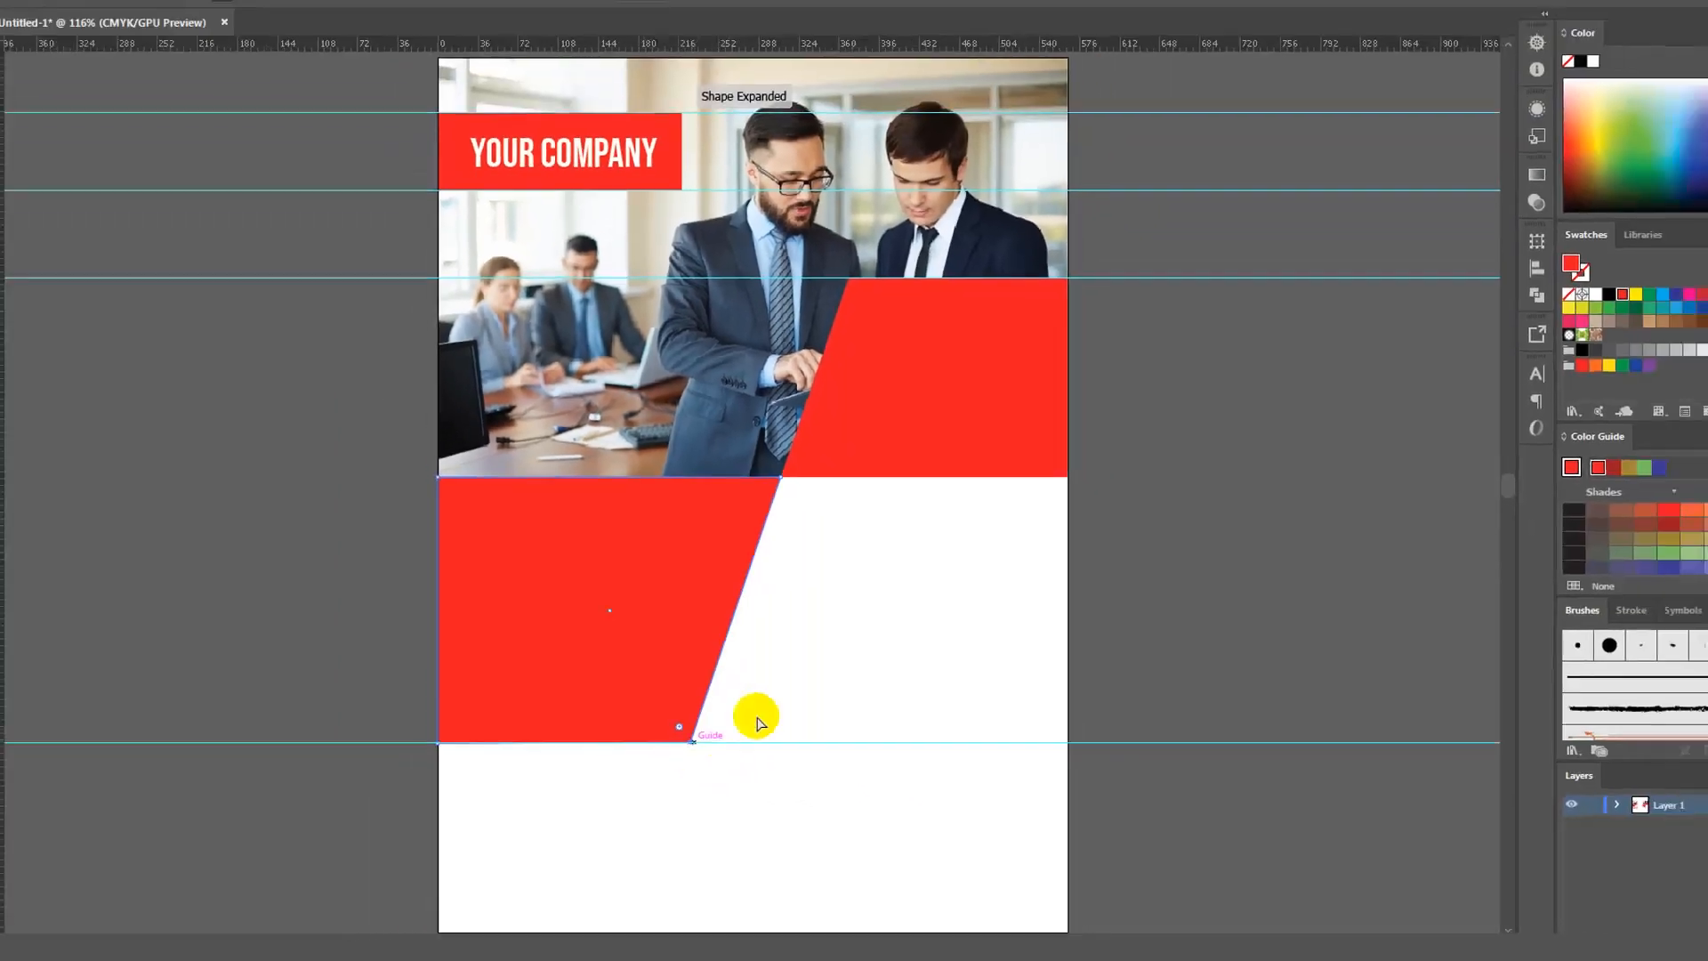
left_click(876, 638)
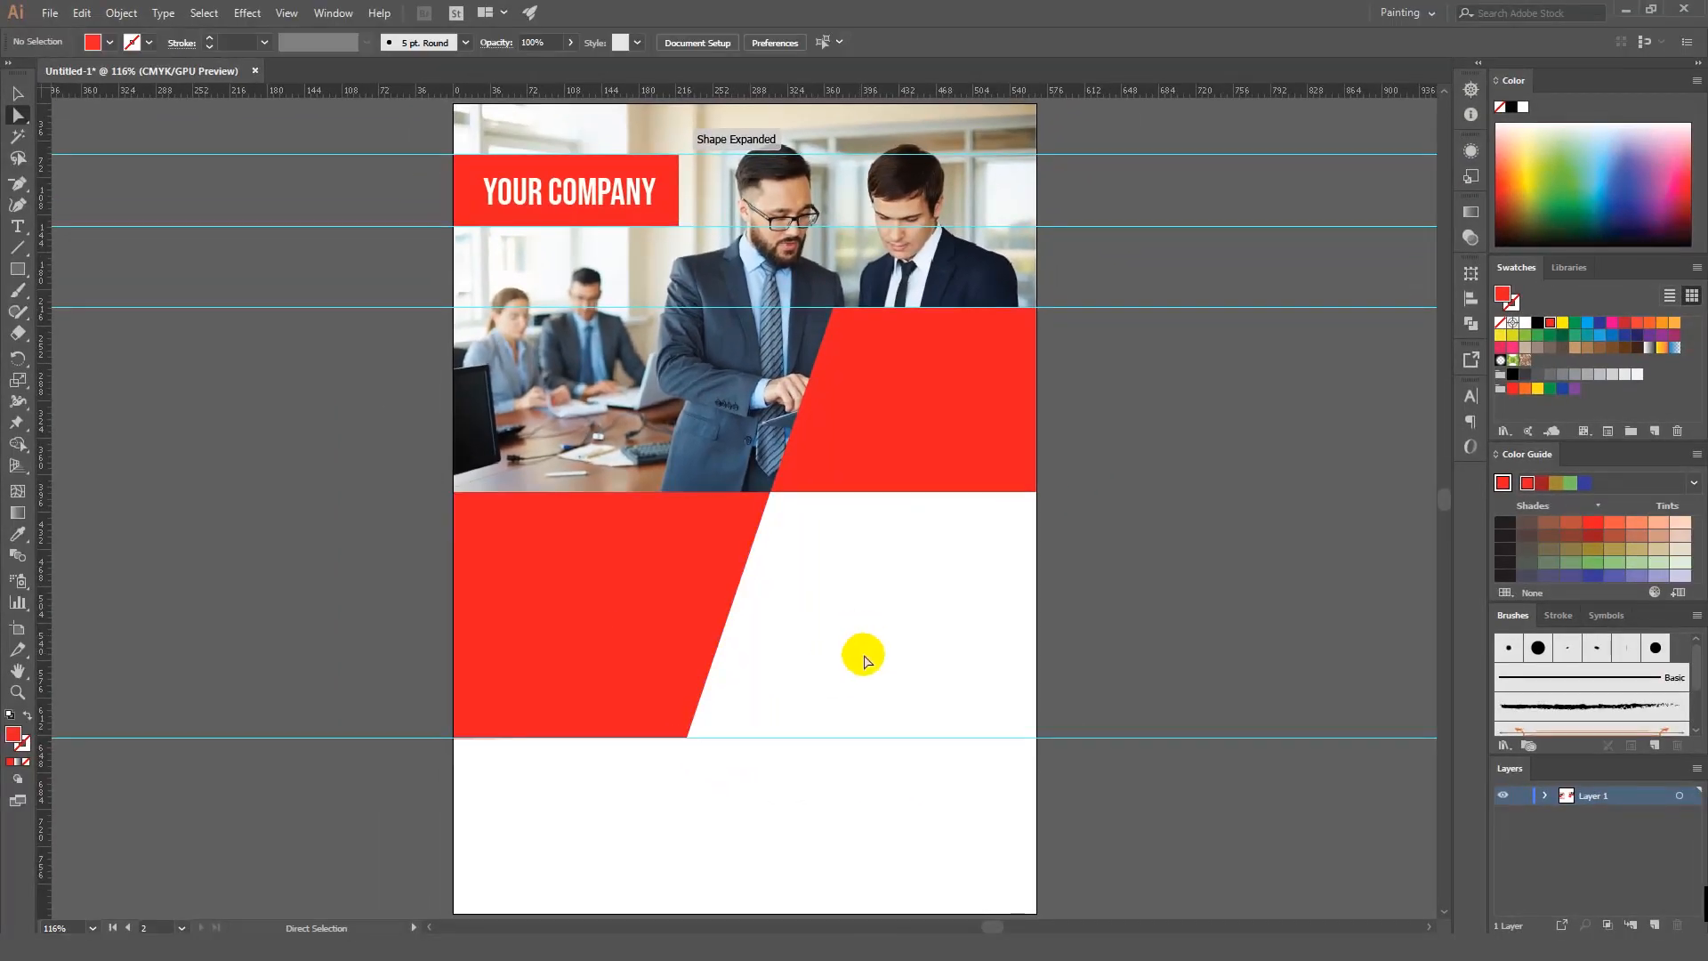
Step: Draw a red bar about 150 by 26 pt at the page's lower left edge and place a copy slightly lower to its right
left_click_drag(837, 647, 809, 588)
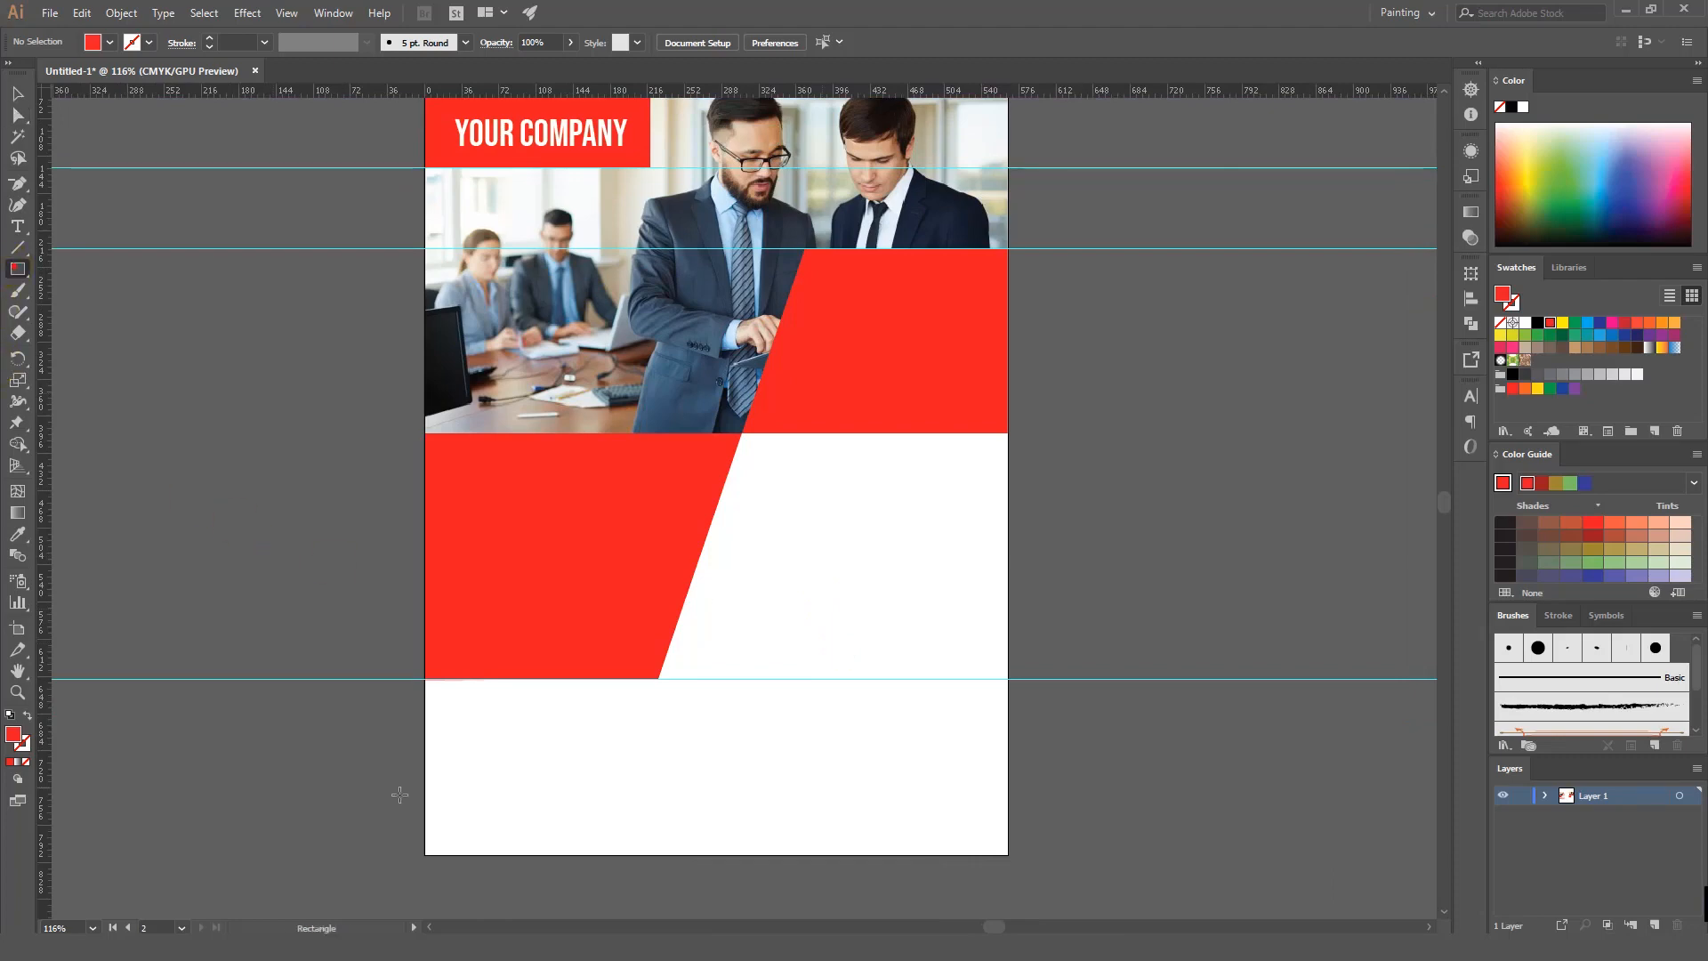
left_click_drag(428, 776, 582, 804)
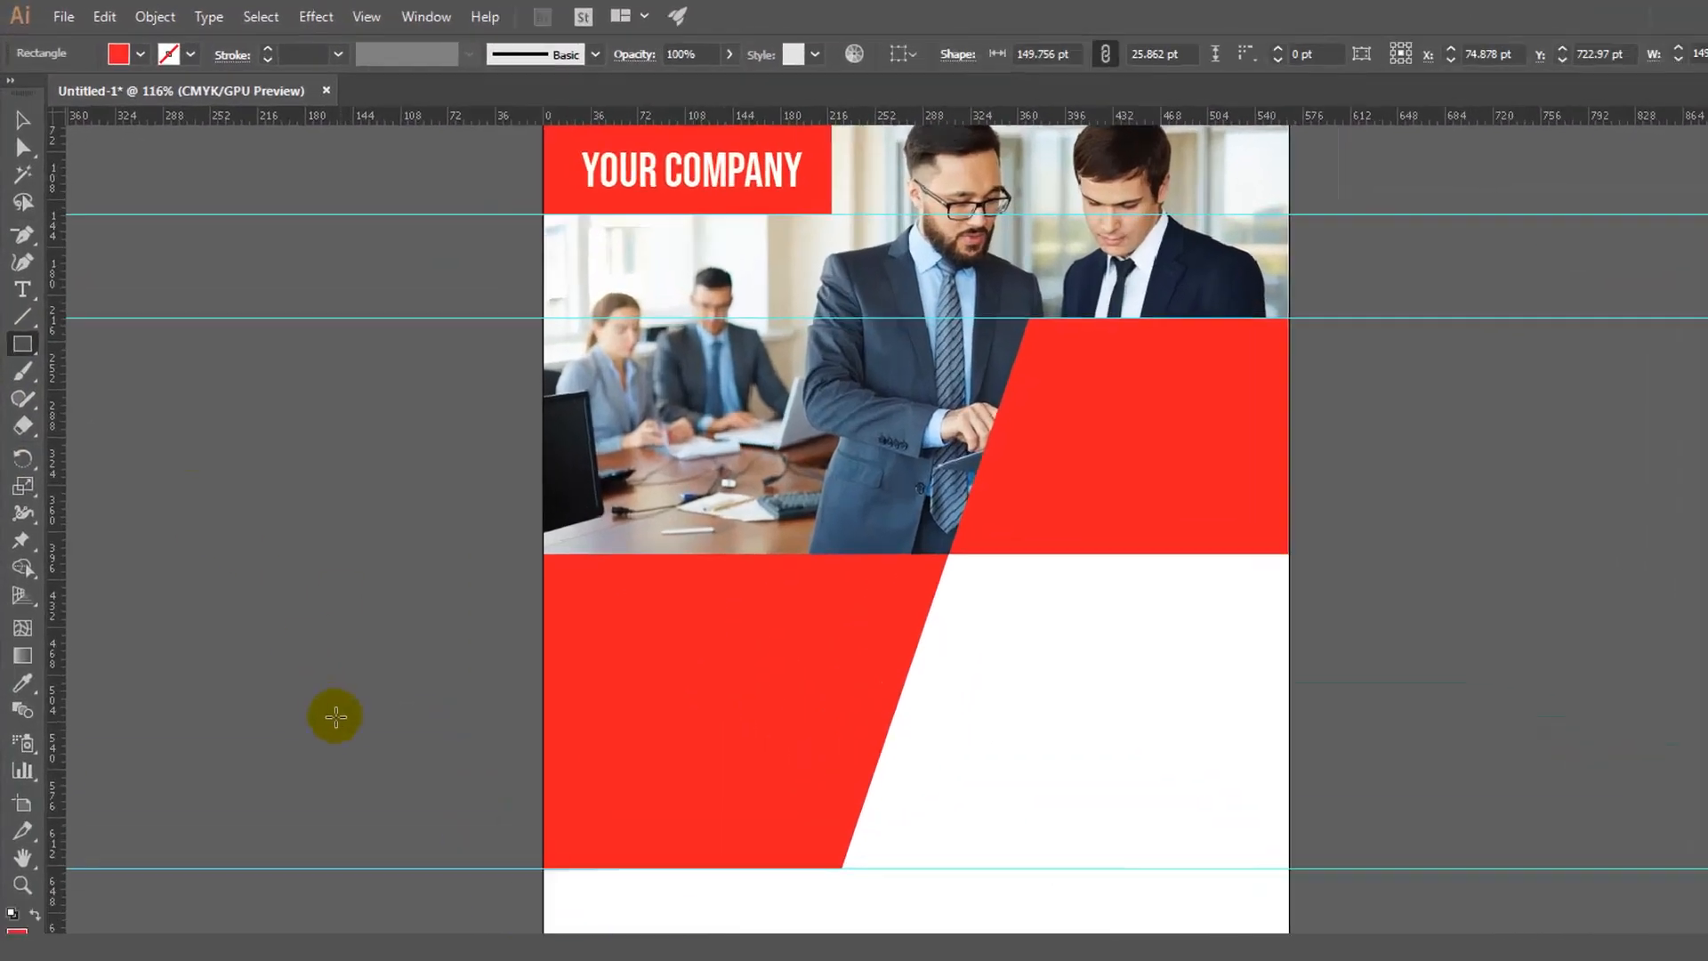
left_click(114, 18)
left_click(142, 139)
left_click(125, 19)
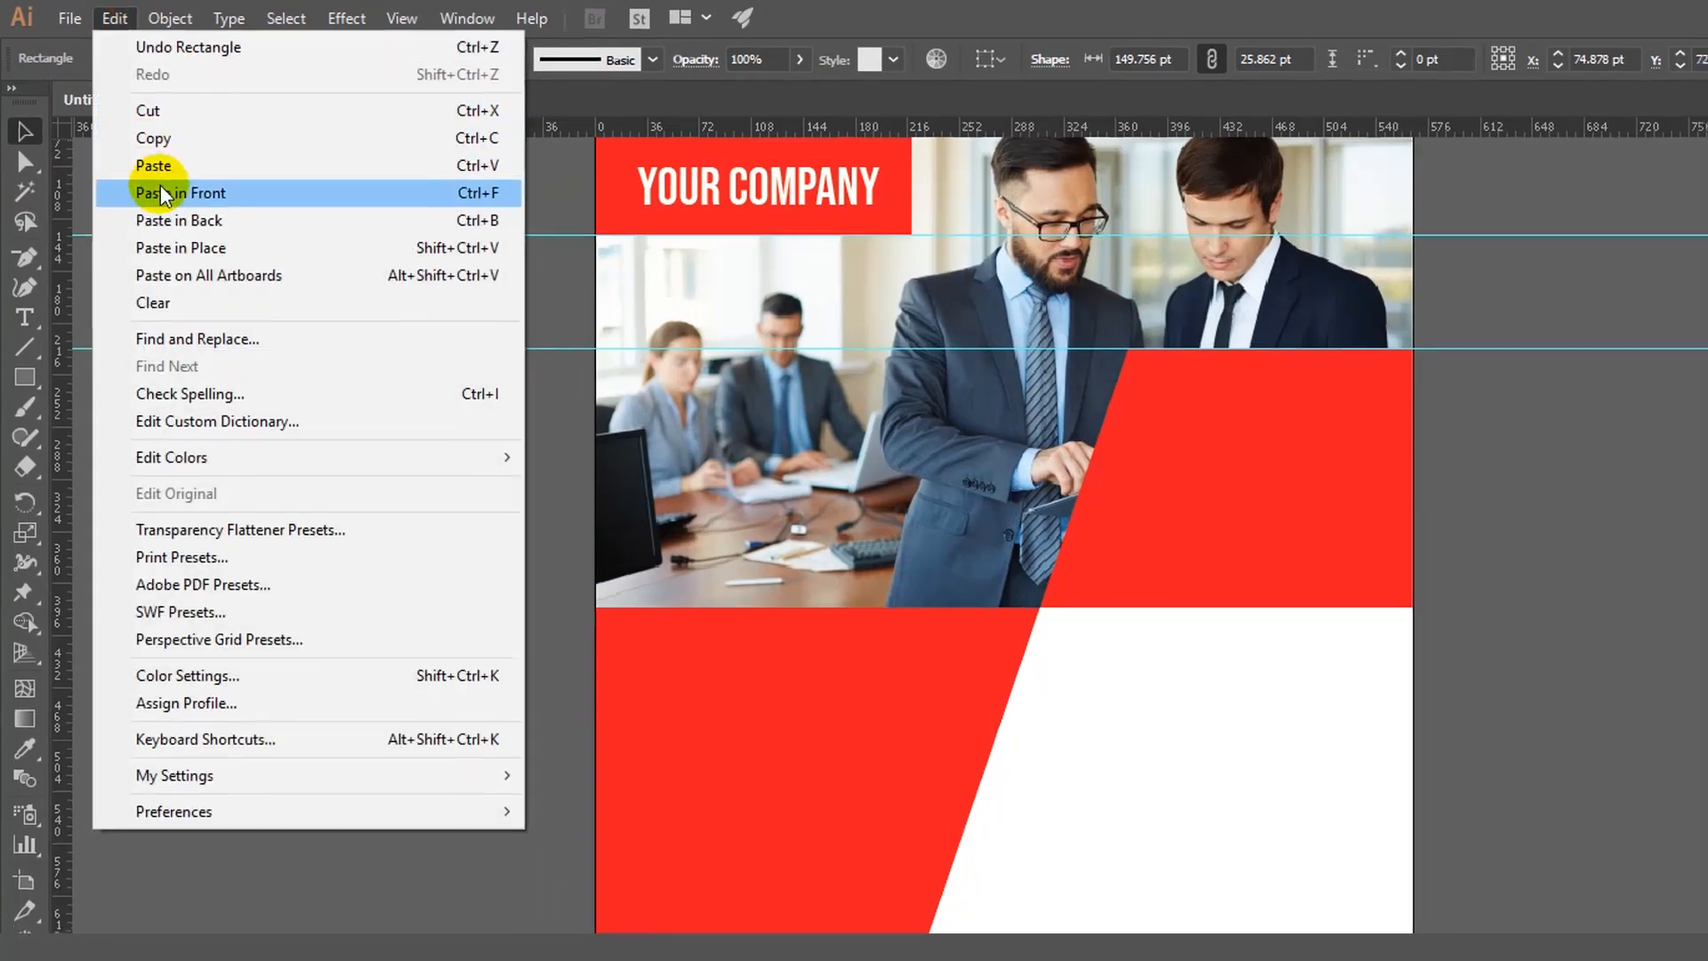
left_click(146, 133)
left_click_drag(498, 792, 692, 819)
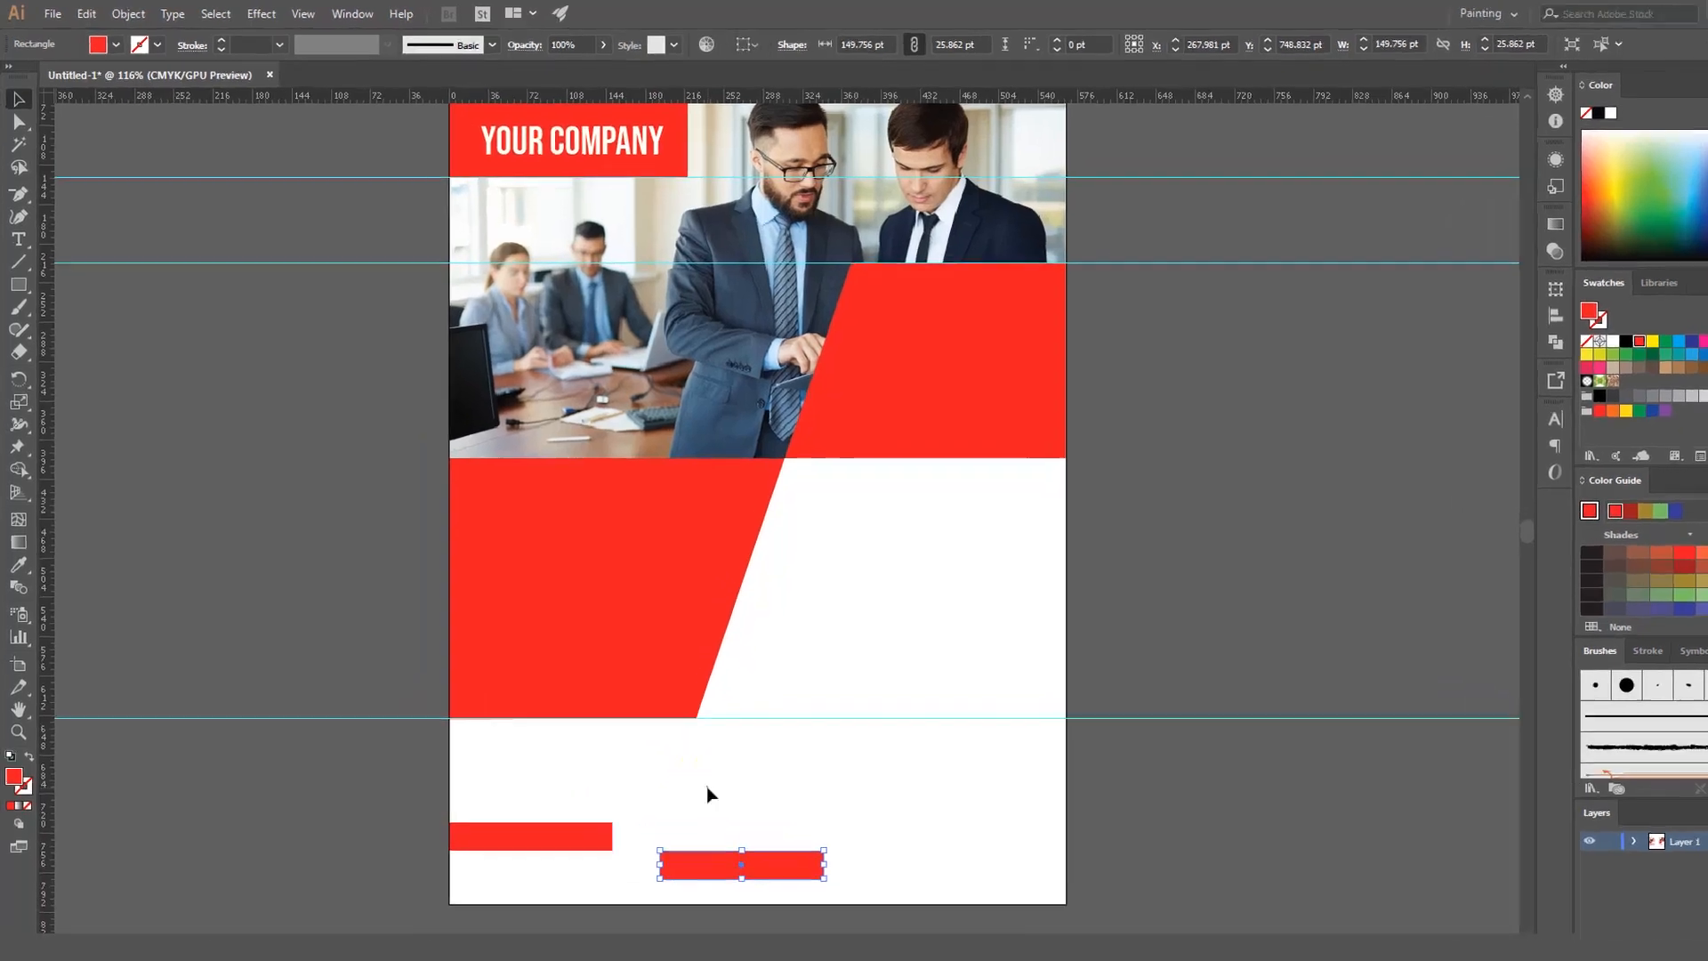
left_click(668, 746)
Step: Draw a four-cornered Pen shape joining the ends of the two red bars and fill it with dark red
left_click_drag(24, 241, 131, 242)
left_click(440, 743)
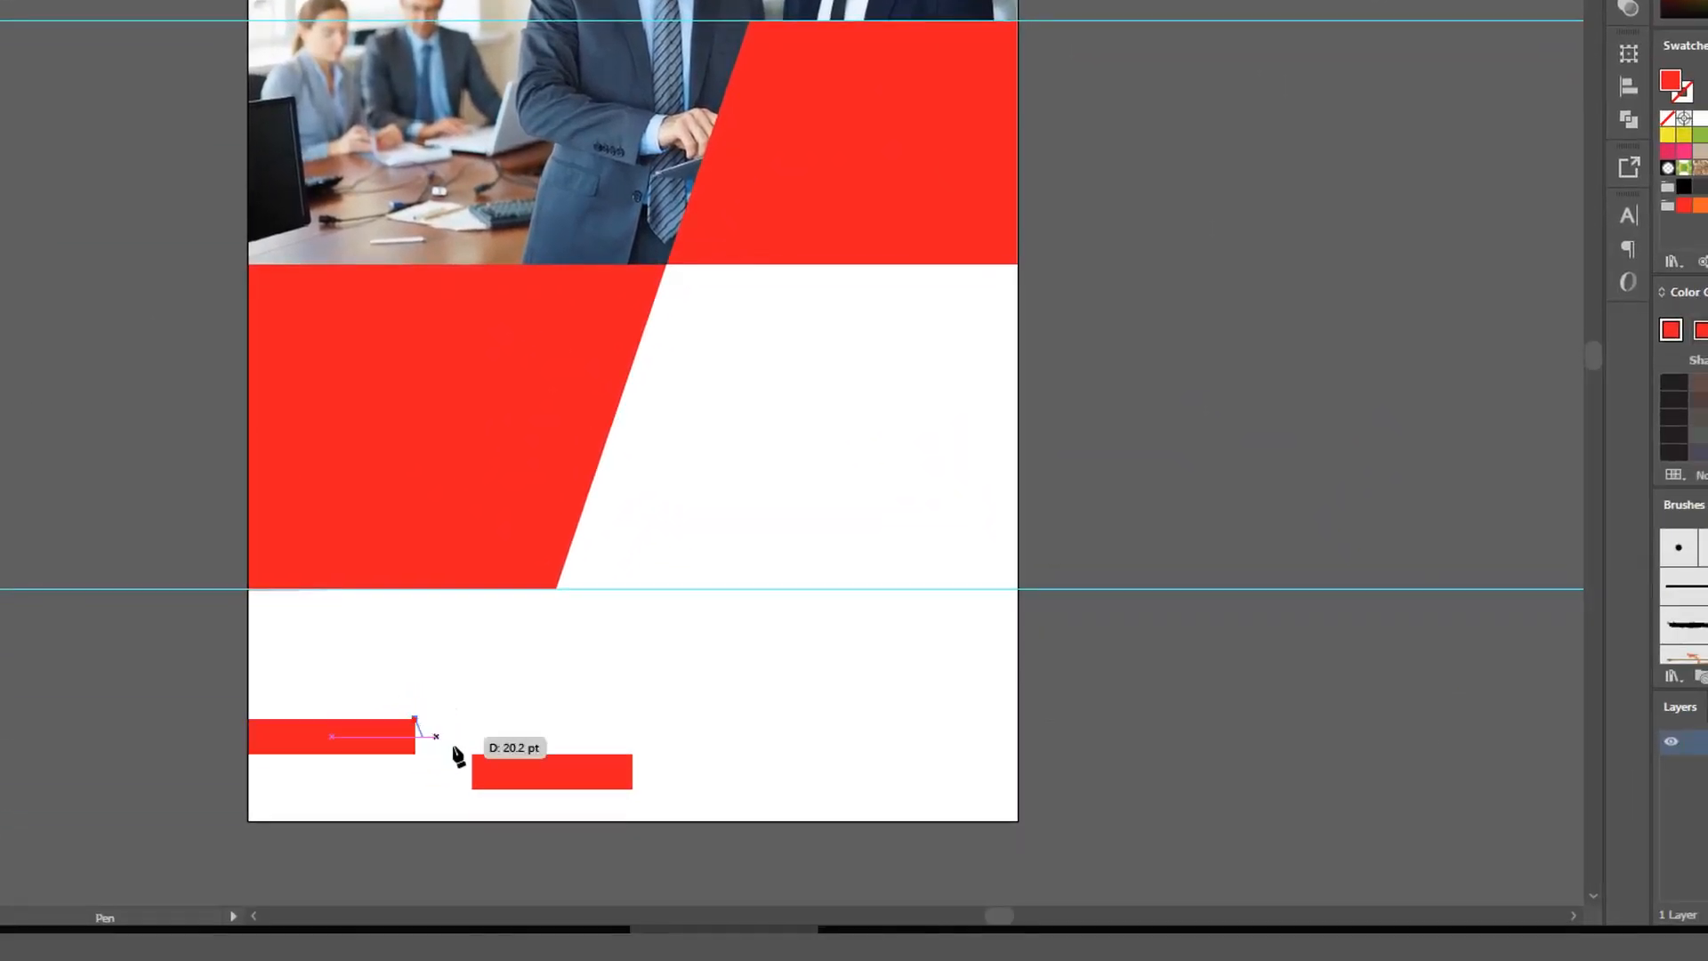
left_click(471, 754)
left_click(471, 789)
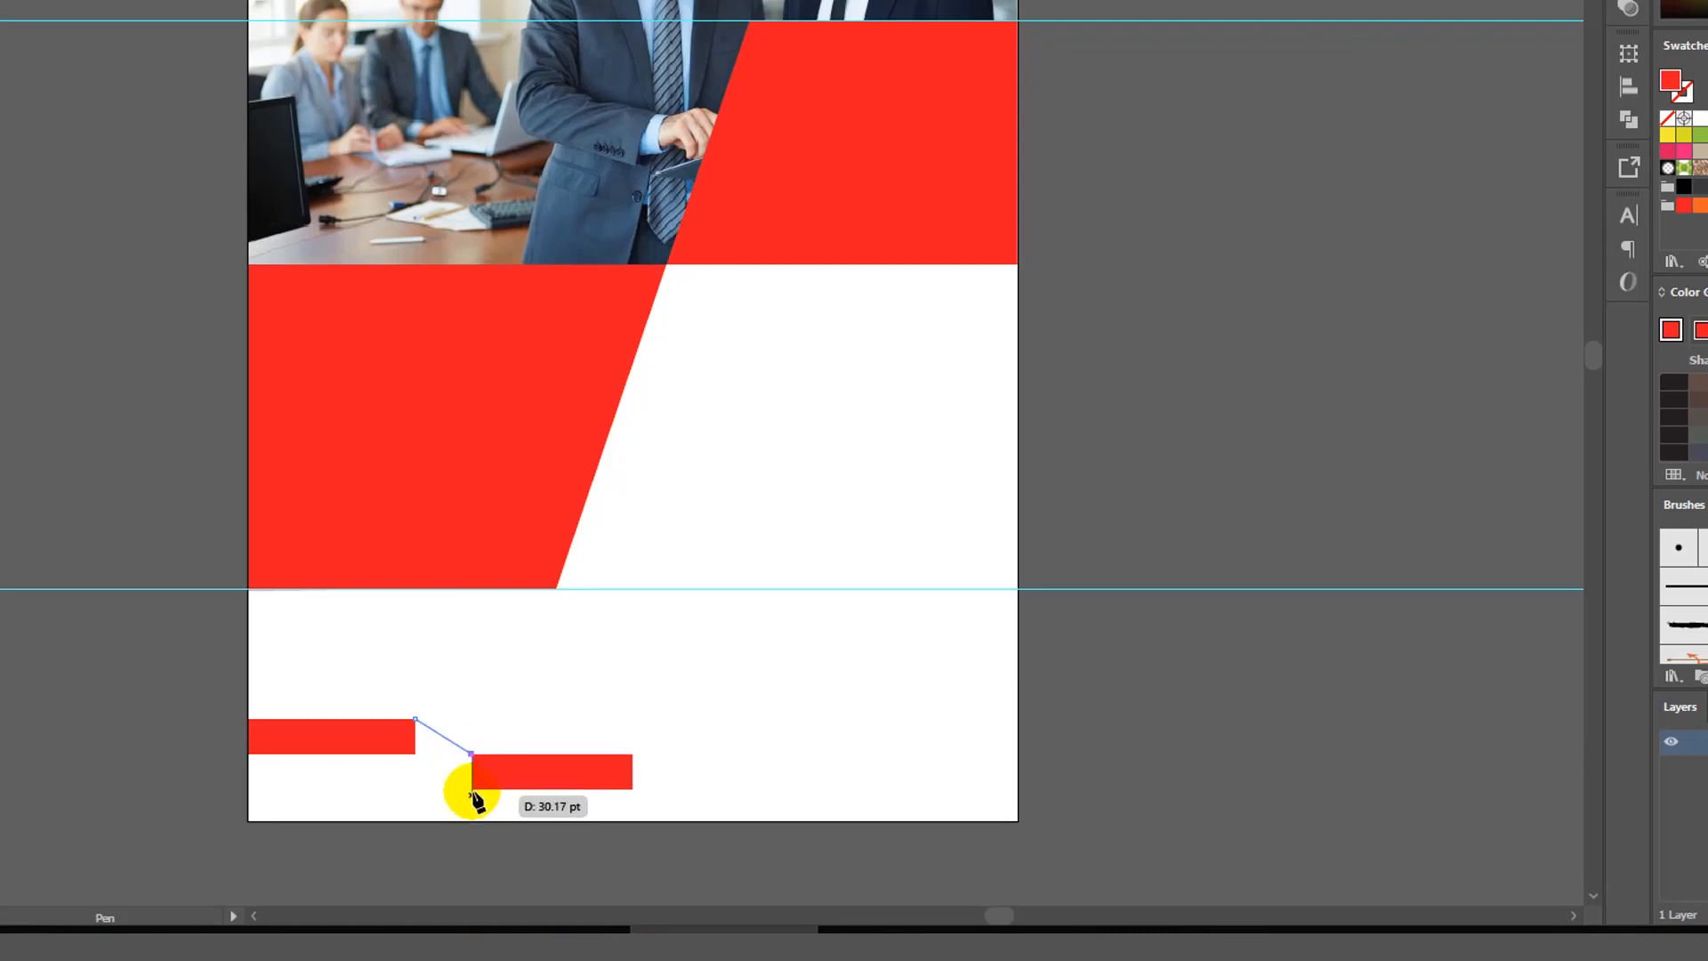
left_click(416, 753)
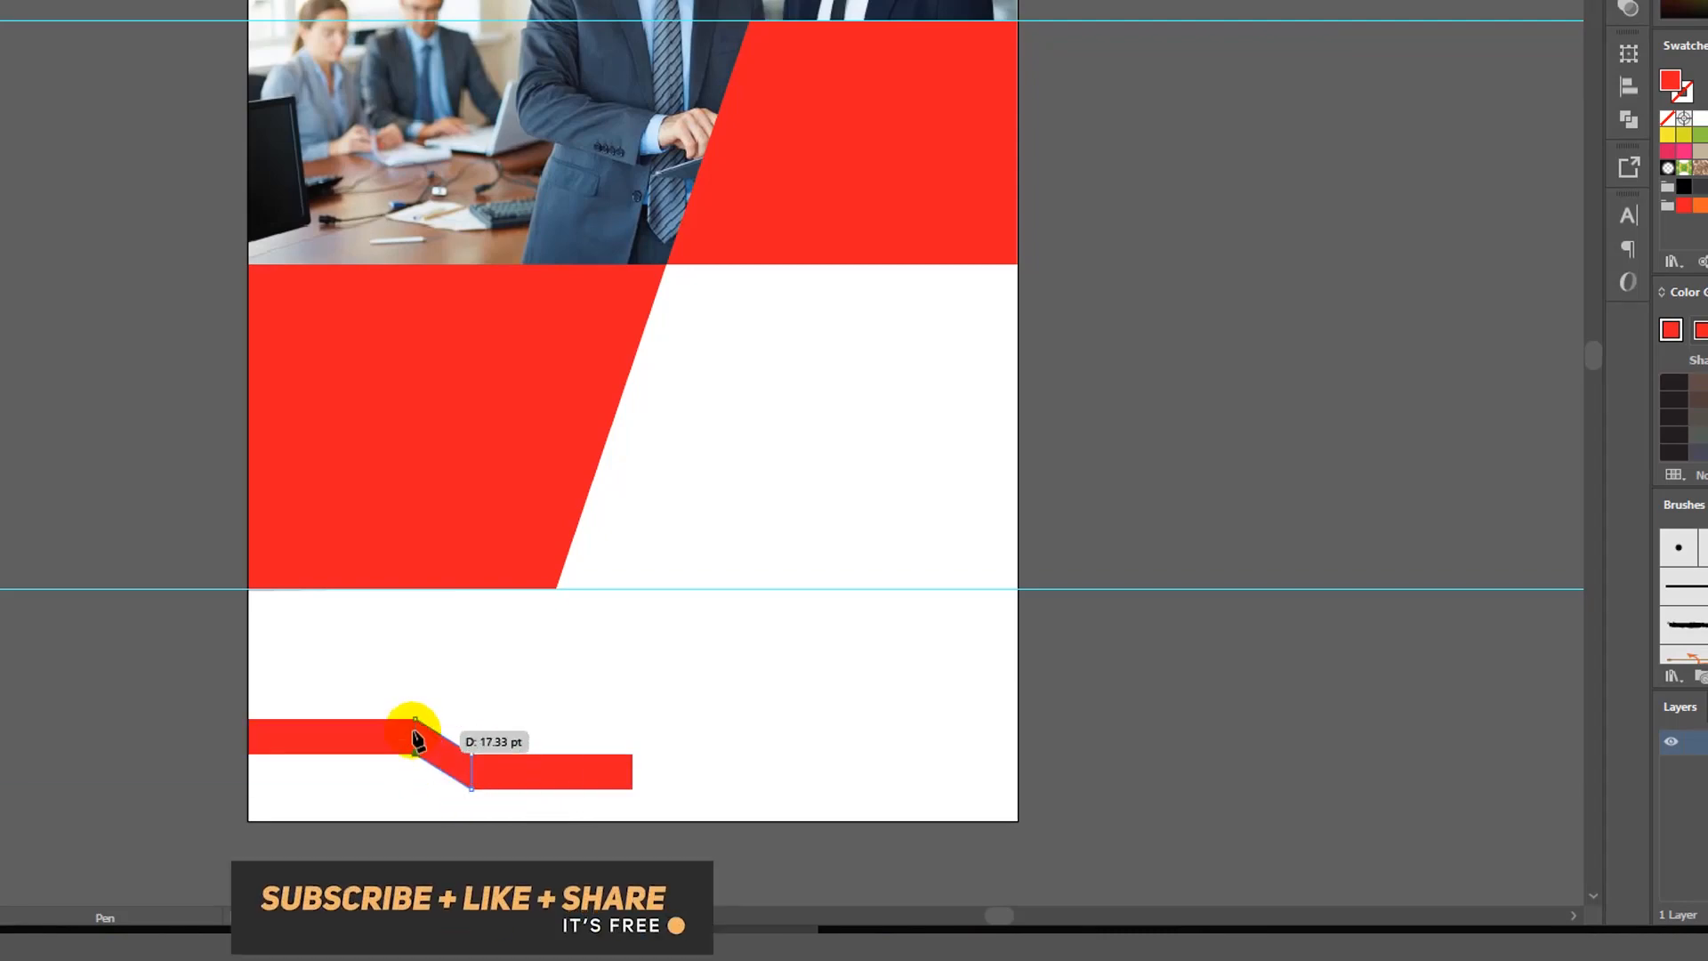
left_click(415, 721)
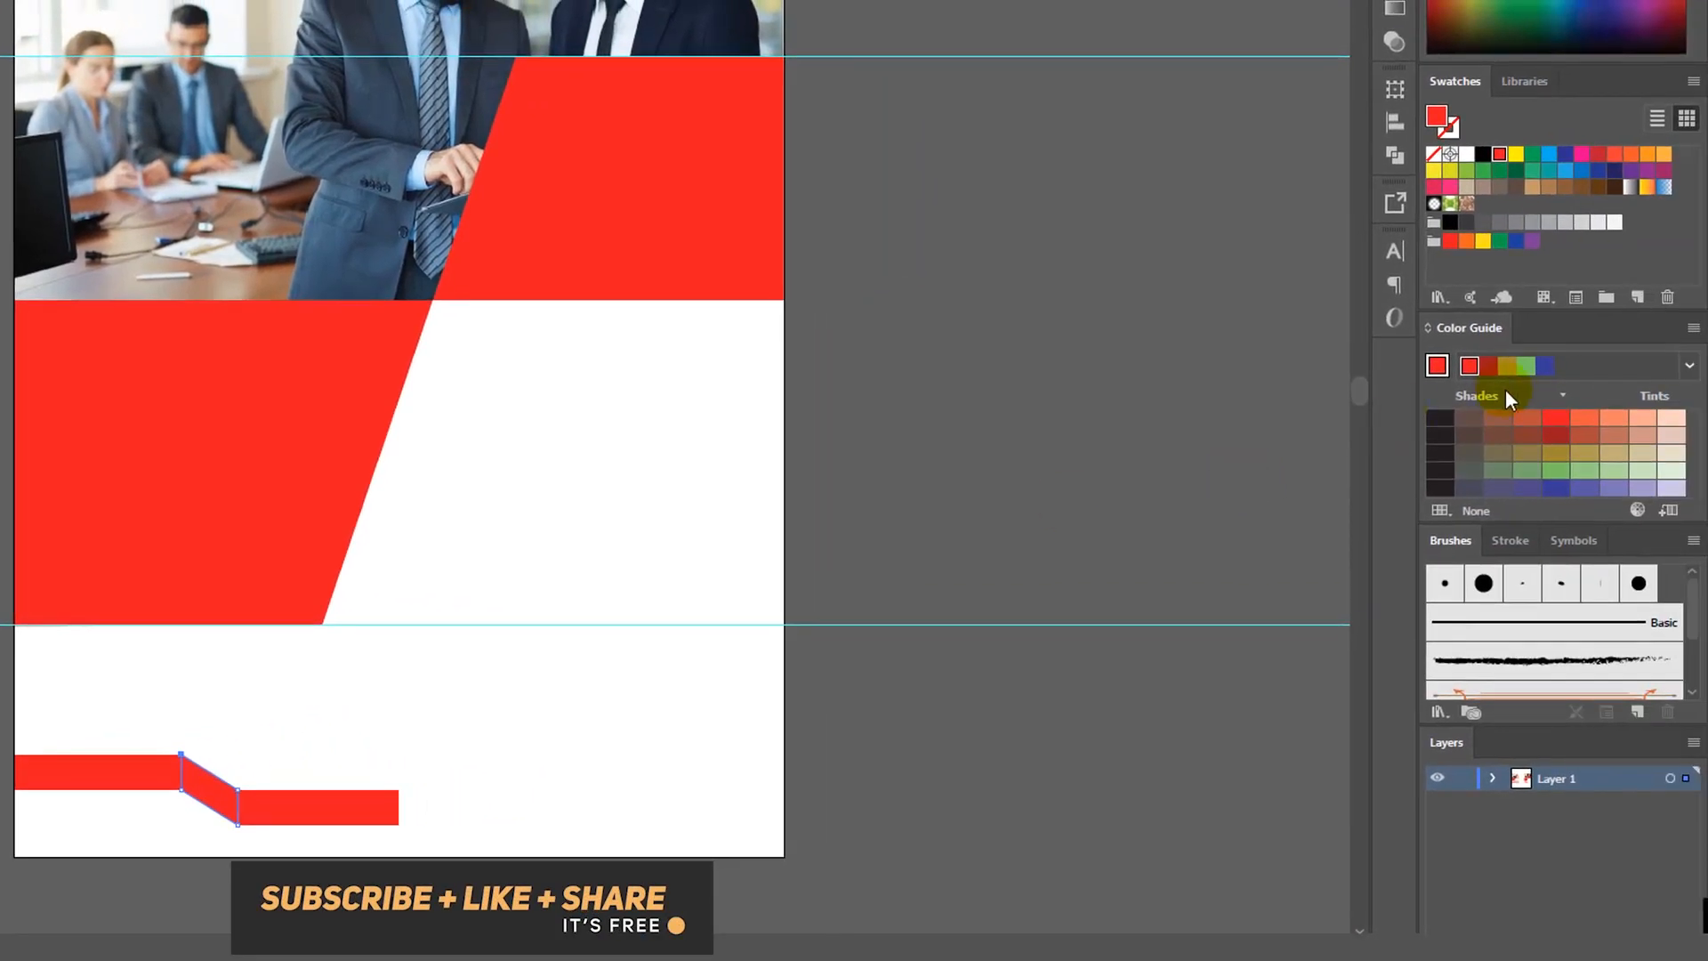
left_click(1480, 366)
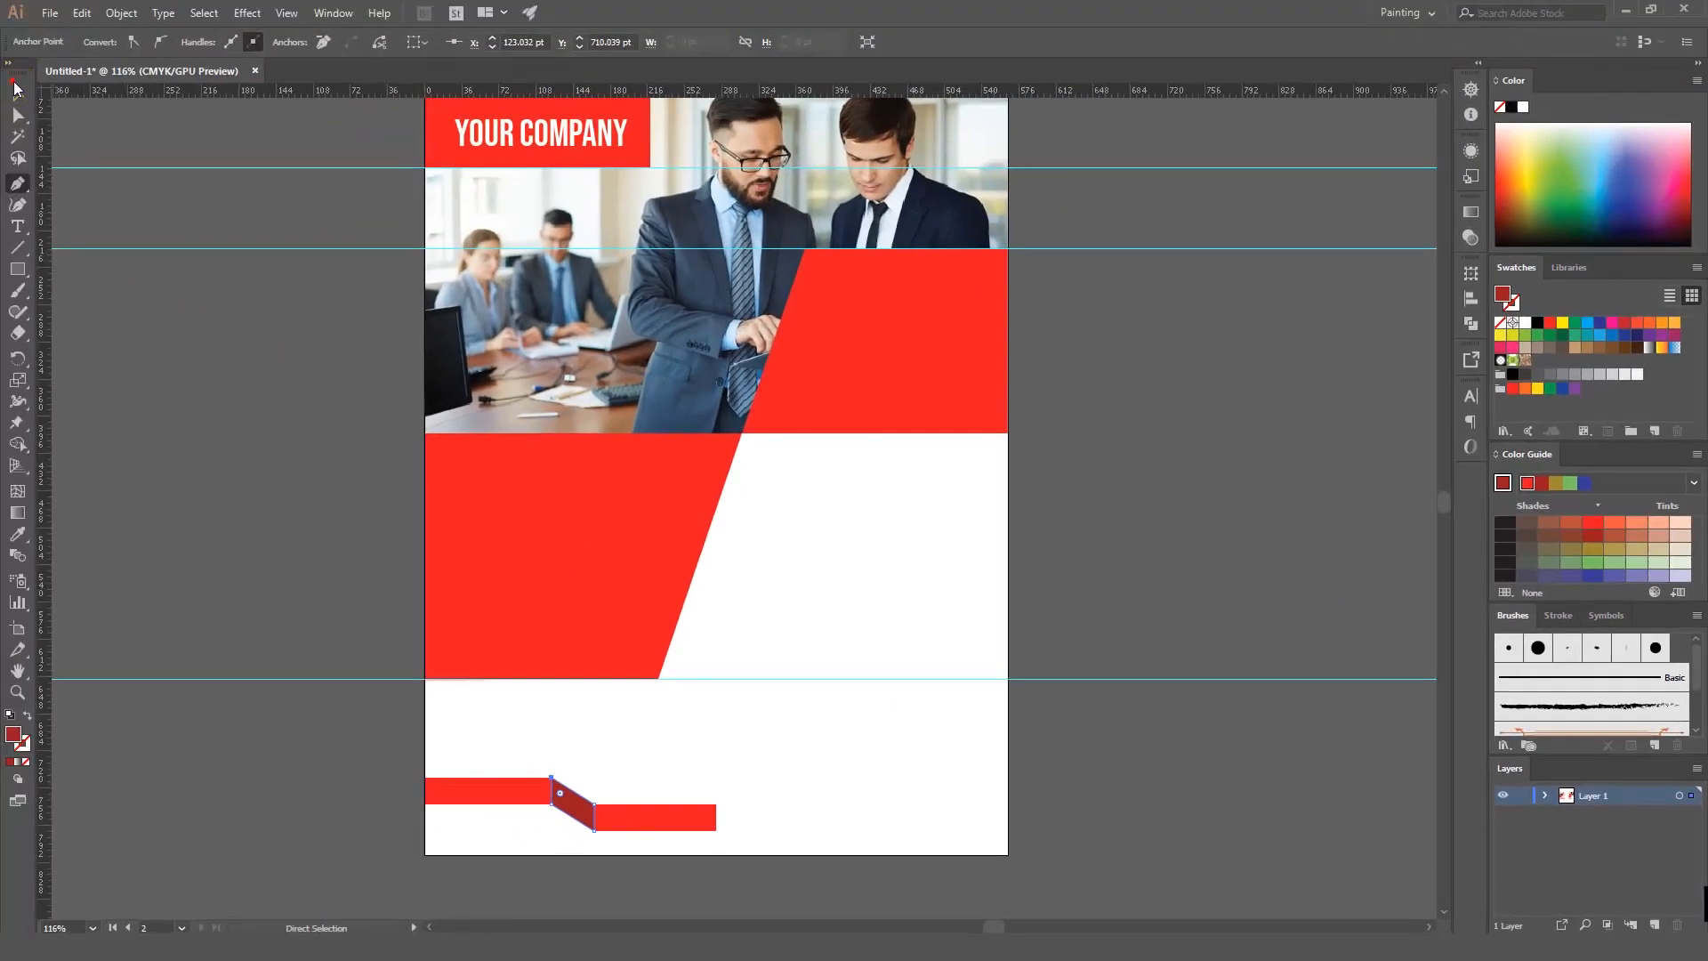
left_click(274, 512)
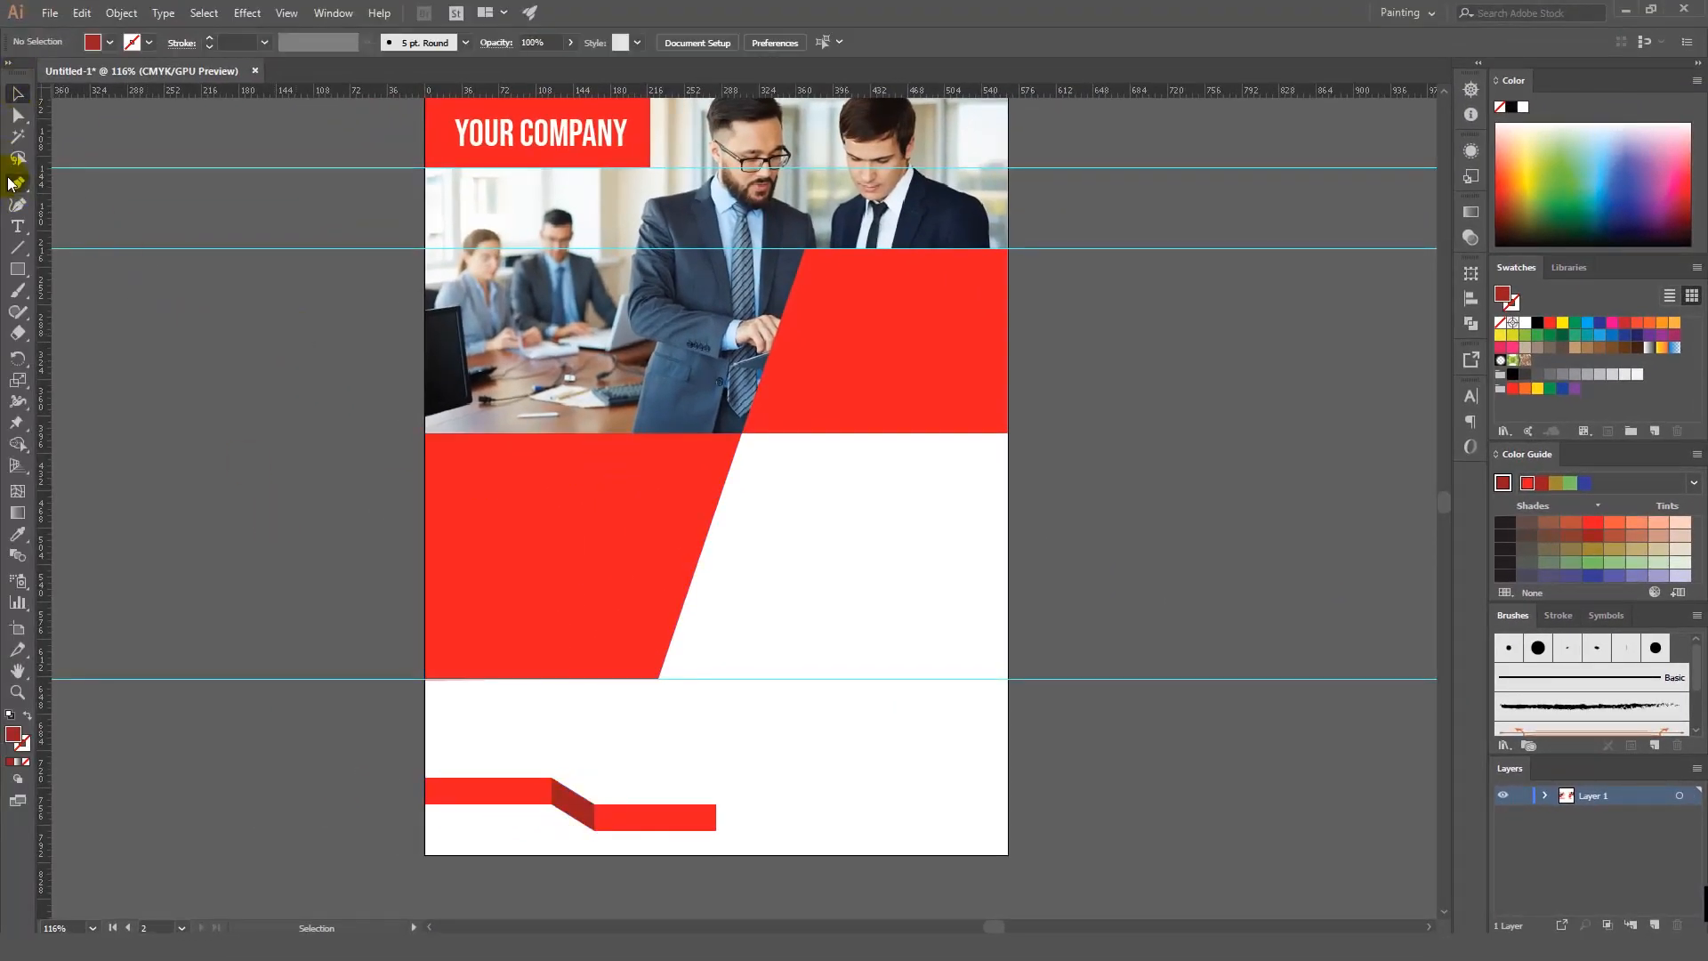
Step: Draw a closed Pen shape covering the page's right side from the photo's lower edge to the page bottom and fill it light grey
left_click(659, 679)
left_click(742, 854)
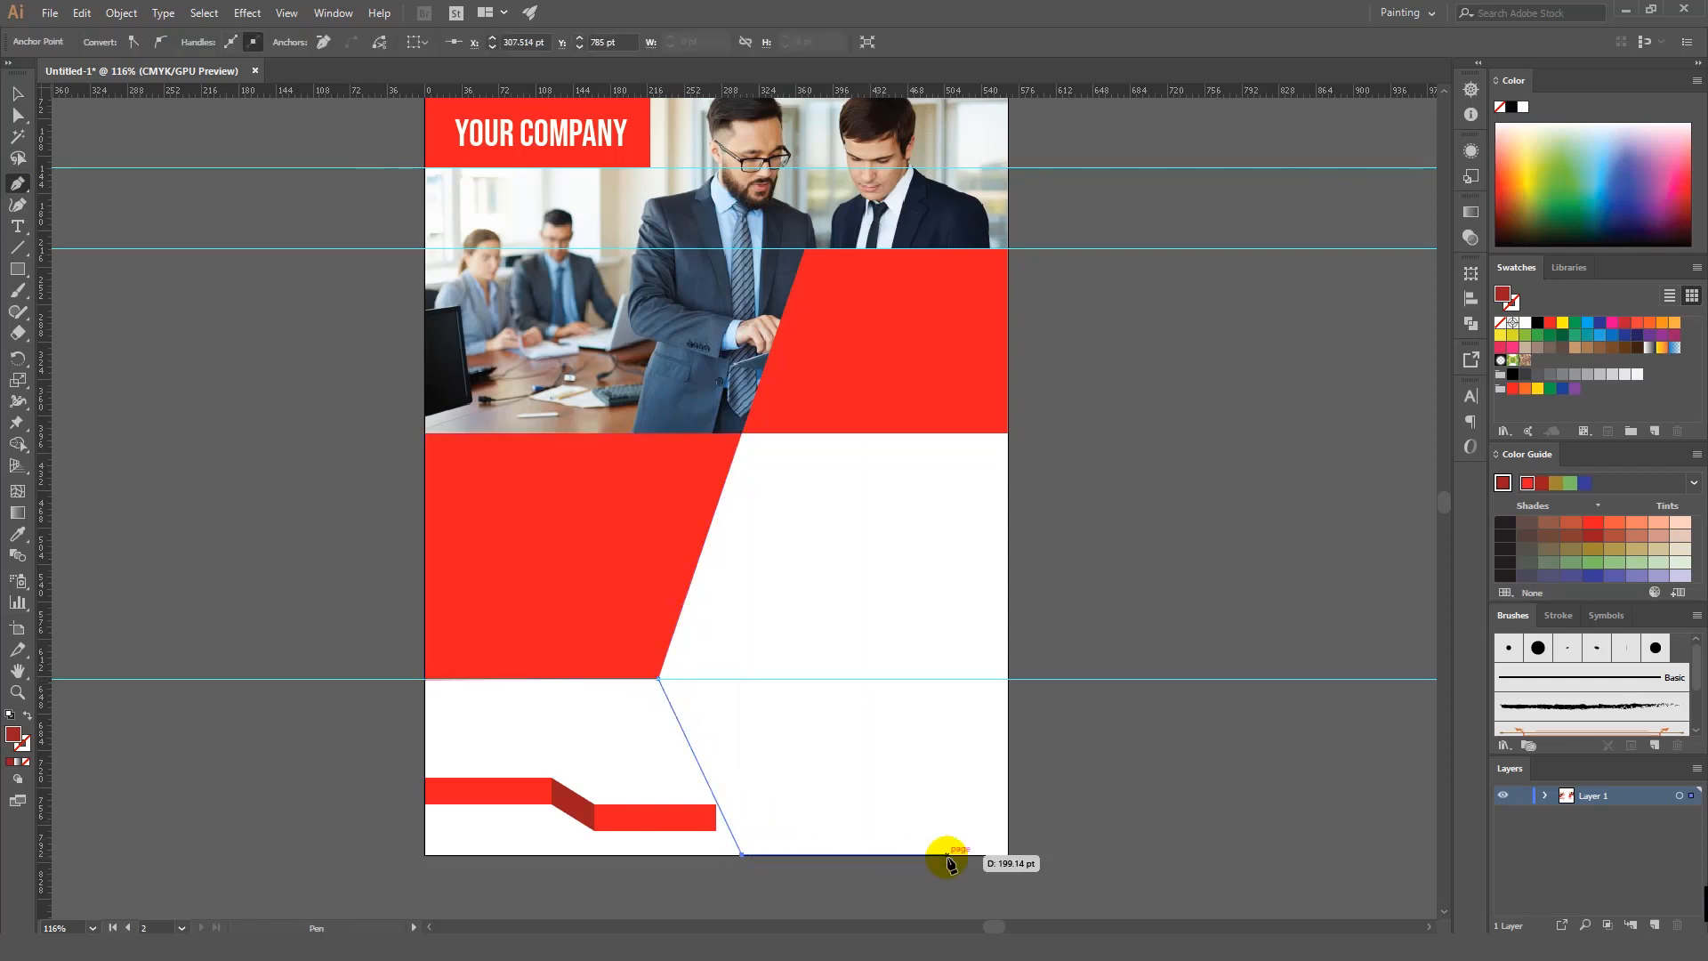
left_click(1008, 854)
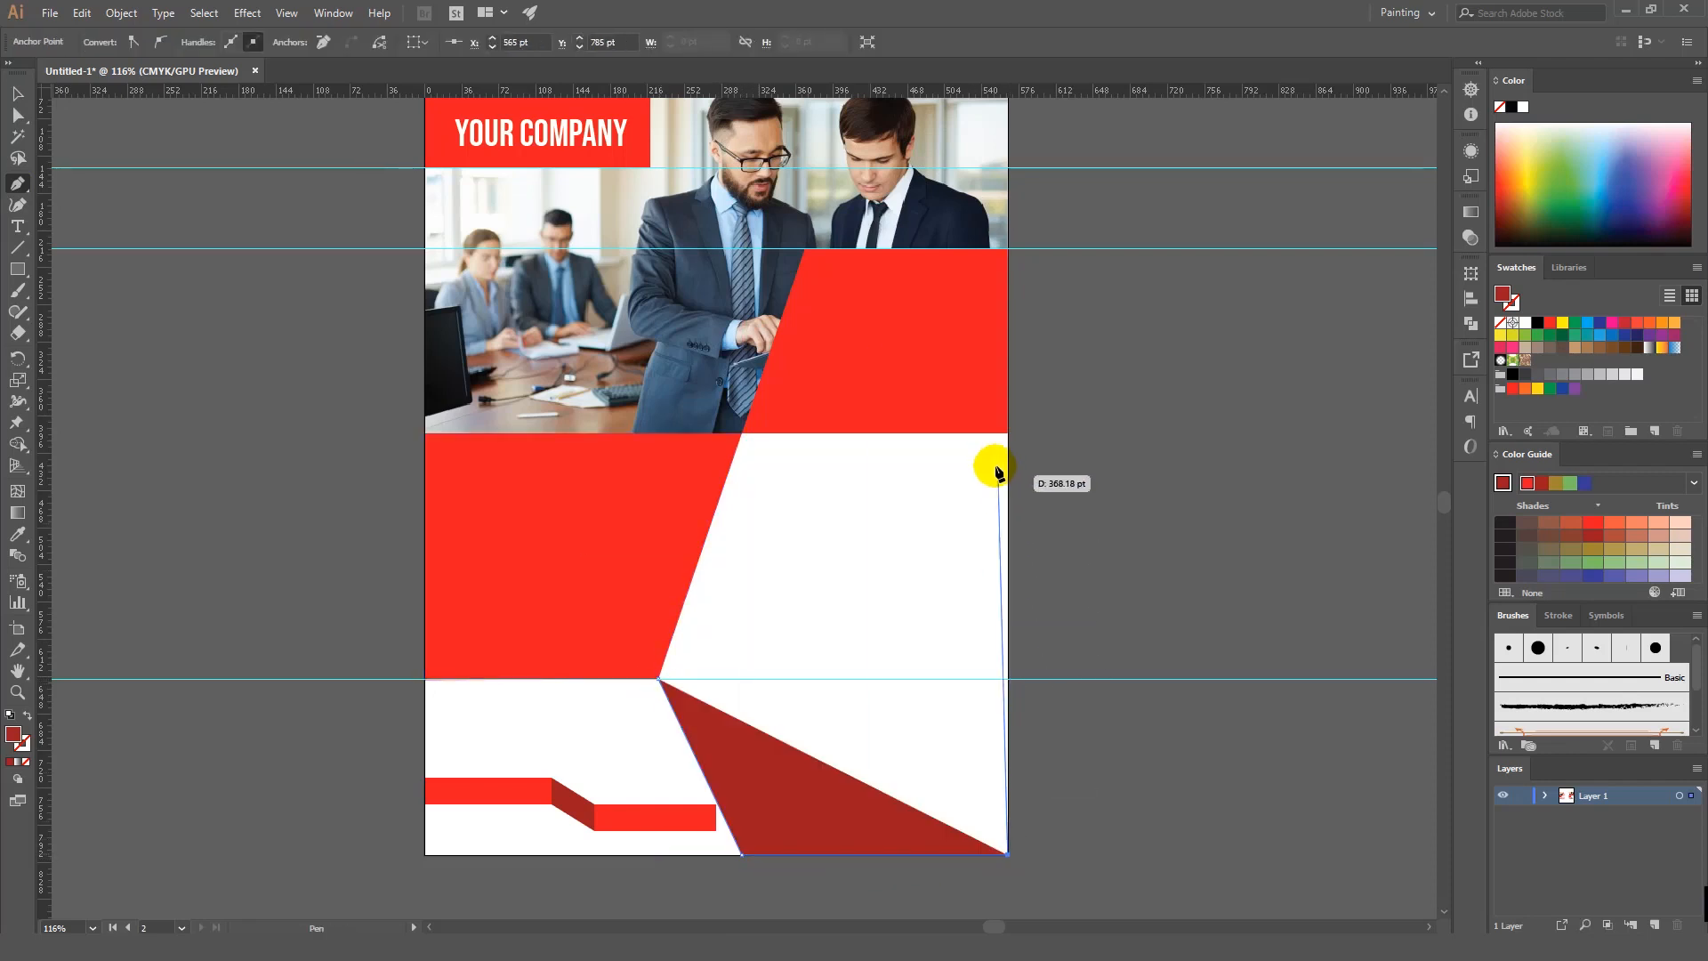
left_click(1008, 433)
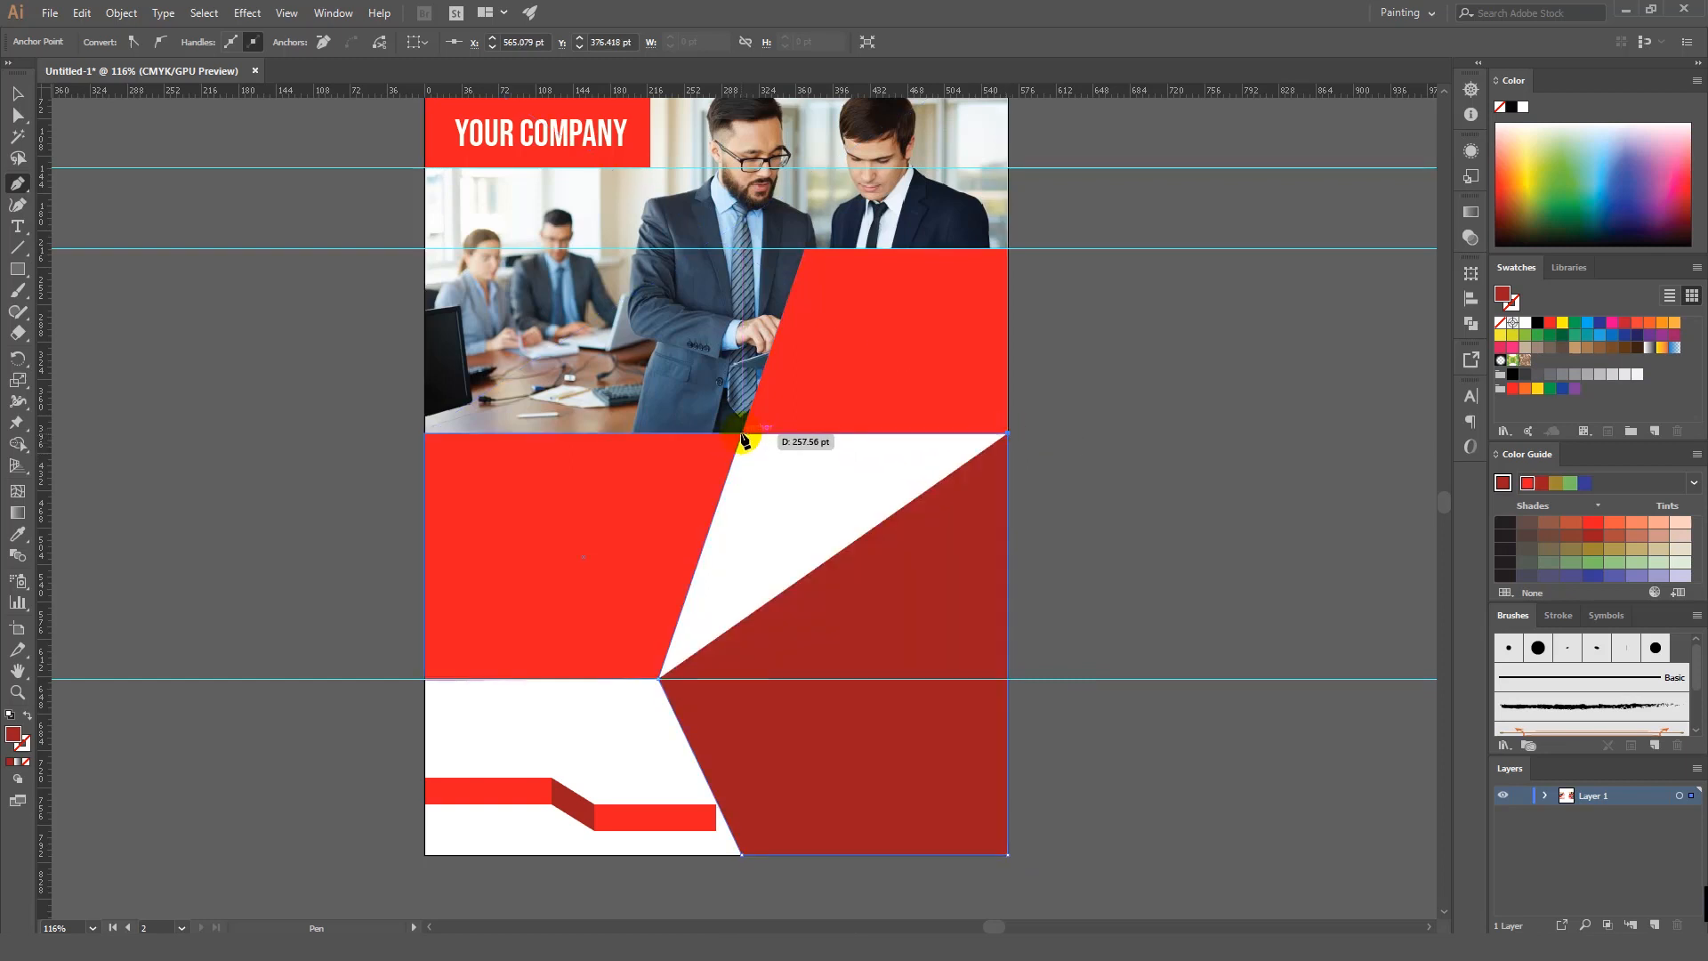
left_click(742, 433)
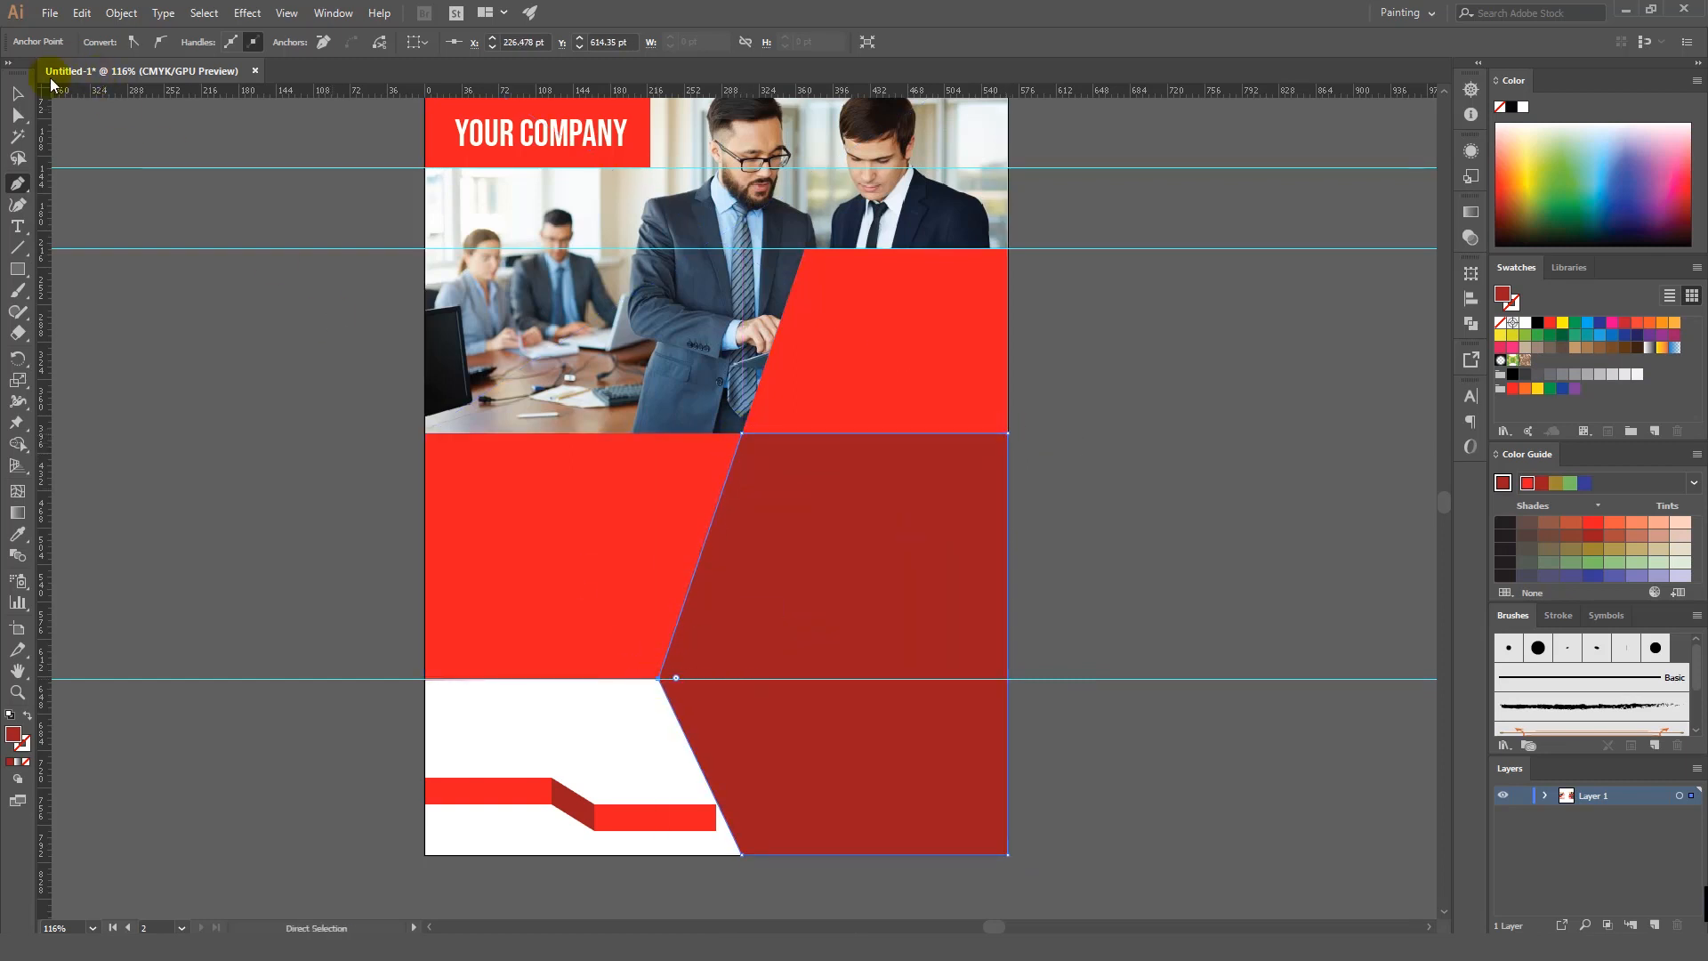
left_click(19, 93)
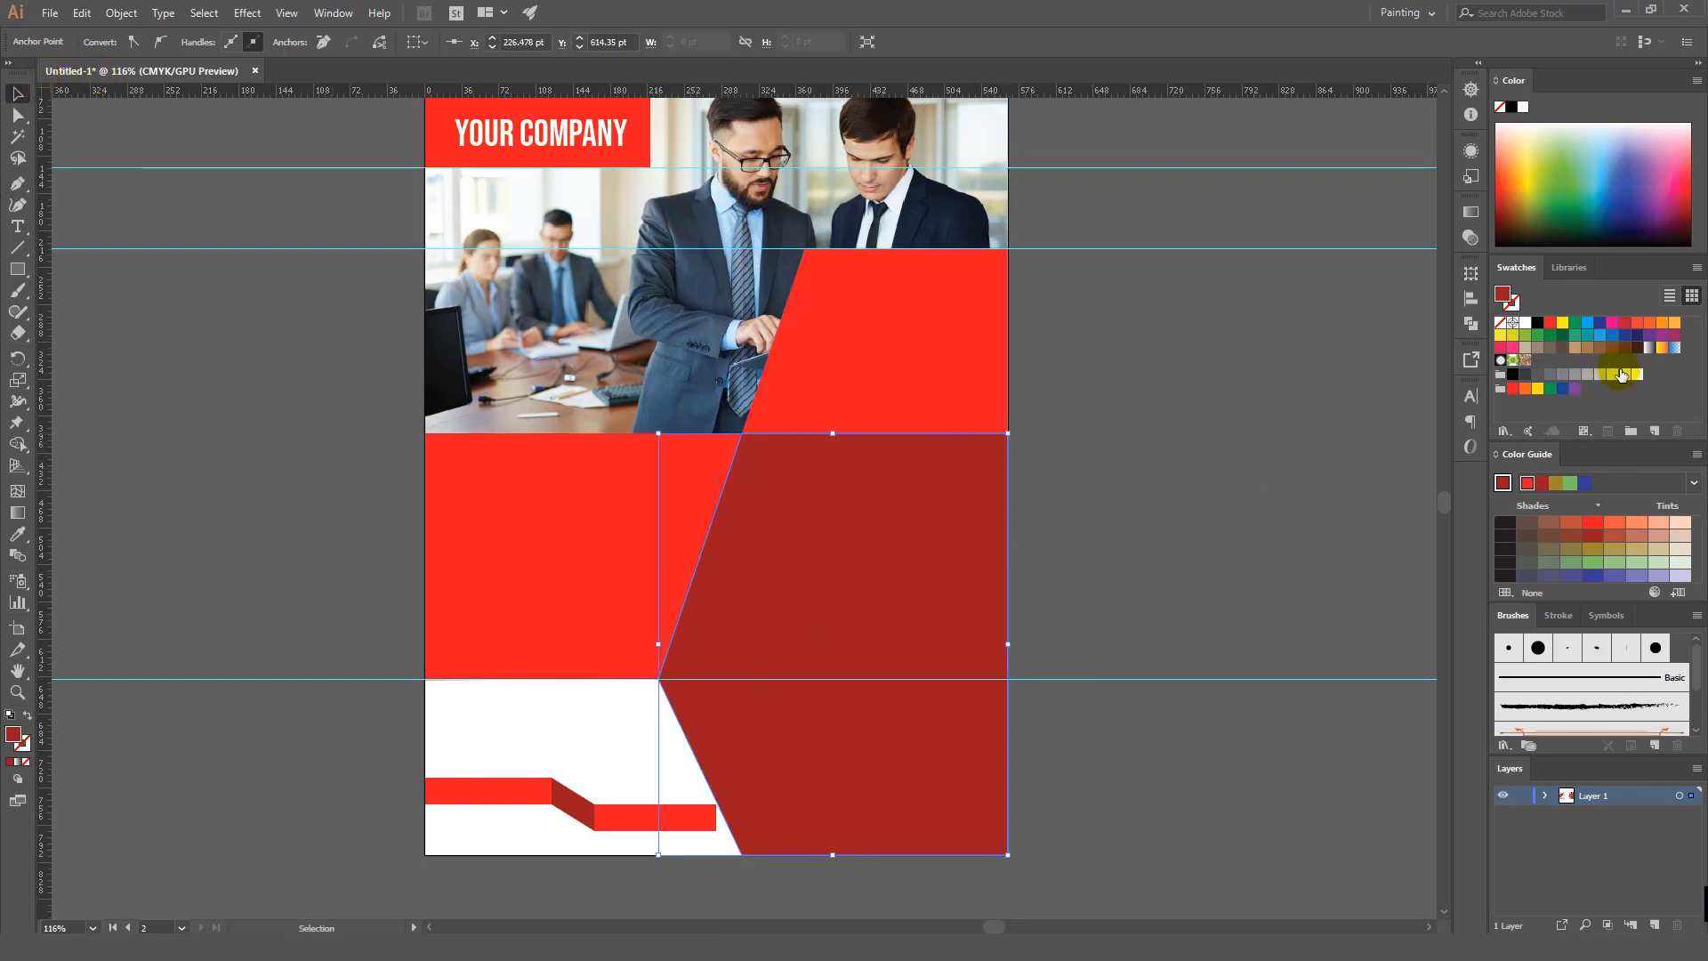
left_click(1622, 374)
left_click(1252, 473)
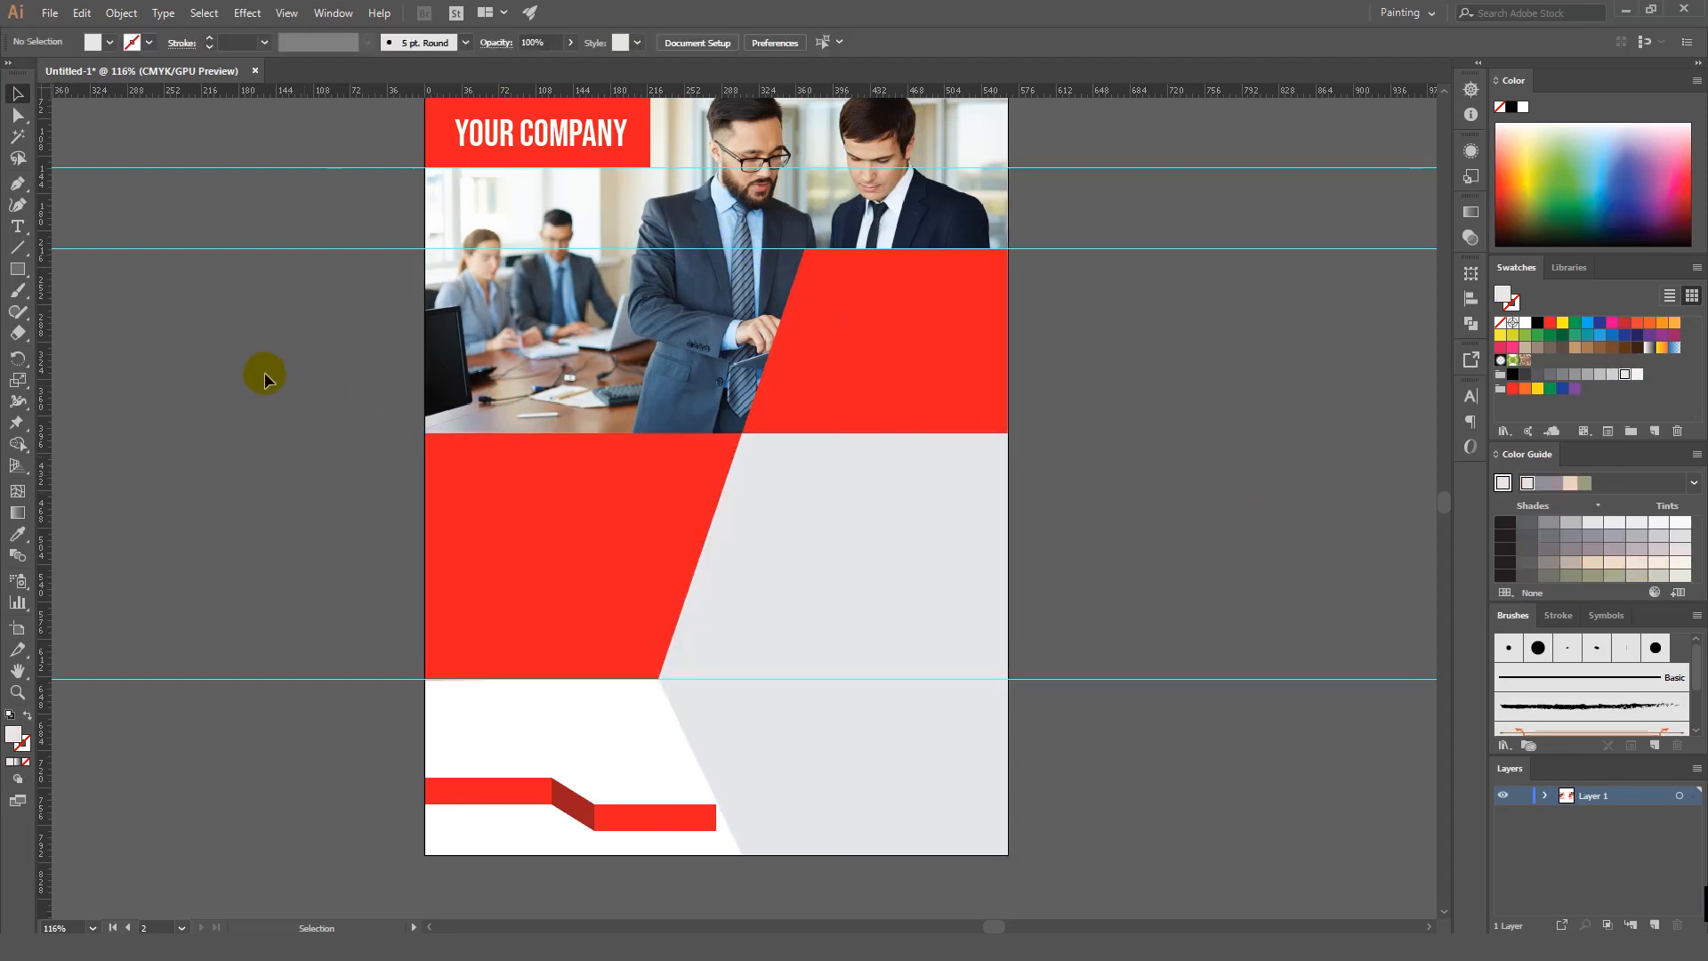
Step: Add the text "IMPROVE YOUR COMPANY" on three lines beside the upper red panel
left_click(17, 227)
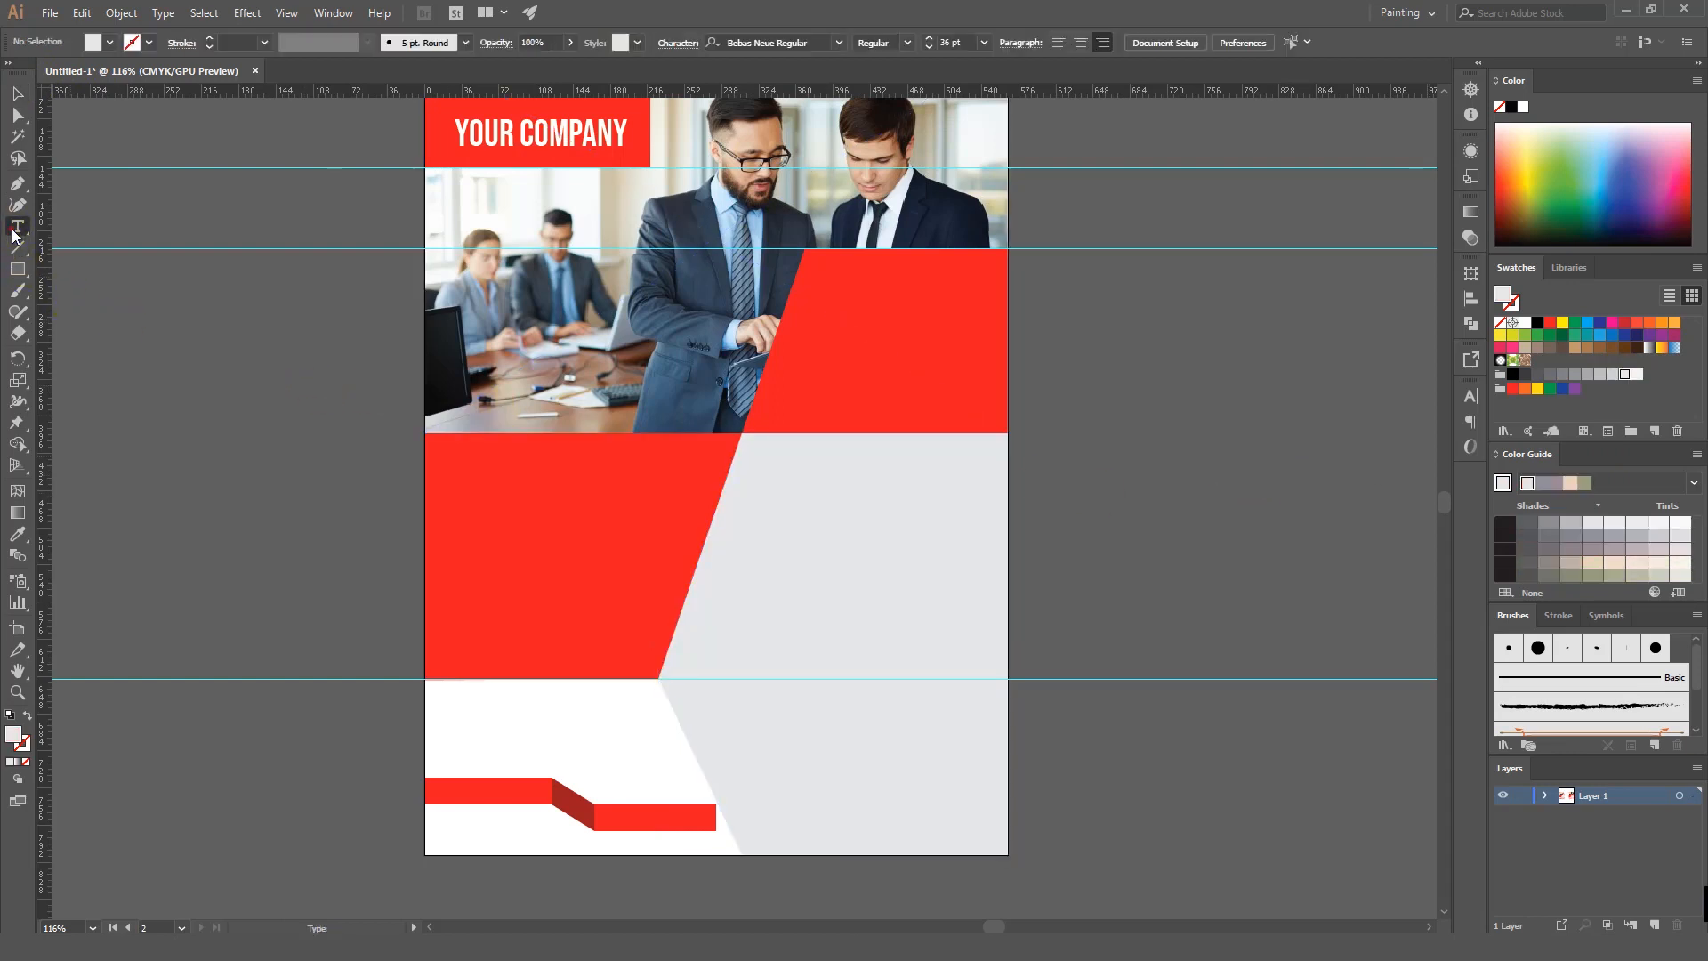
left_click(1089, 364)
type("IMPROVE")
key("Return")
type("YOUR")
key("Return")
type("COMPAN")
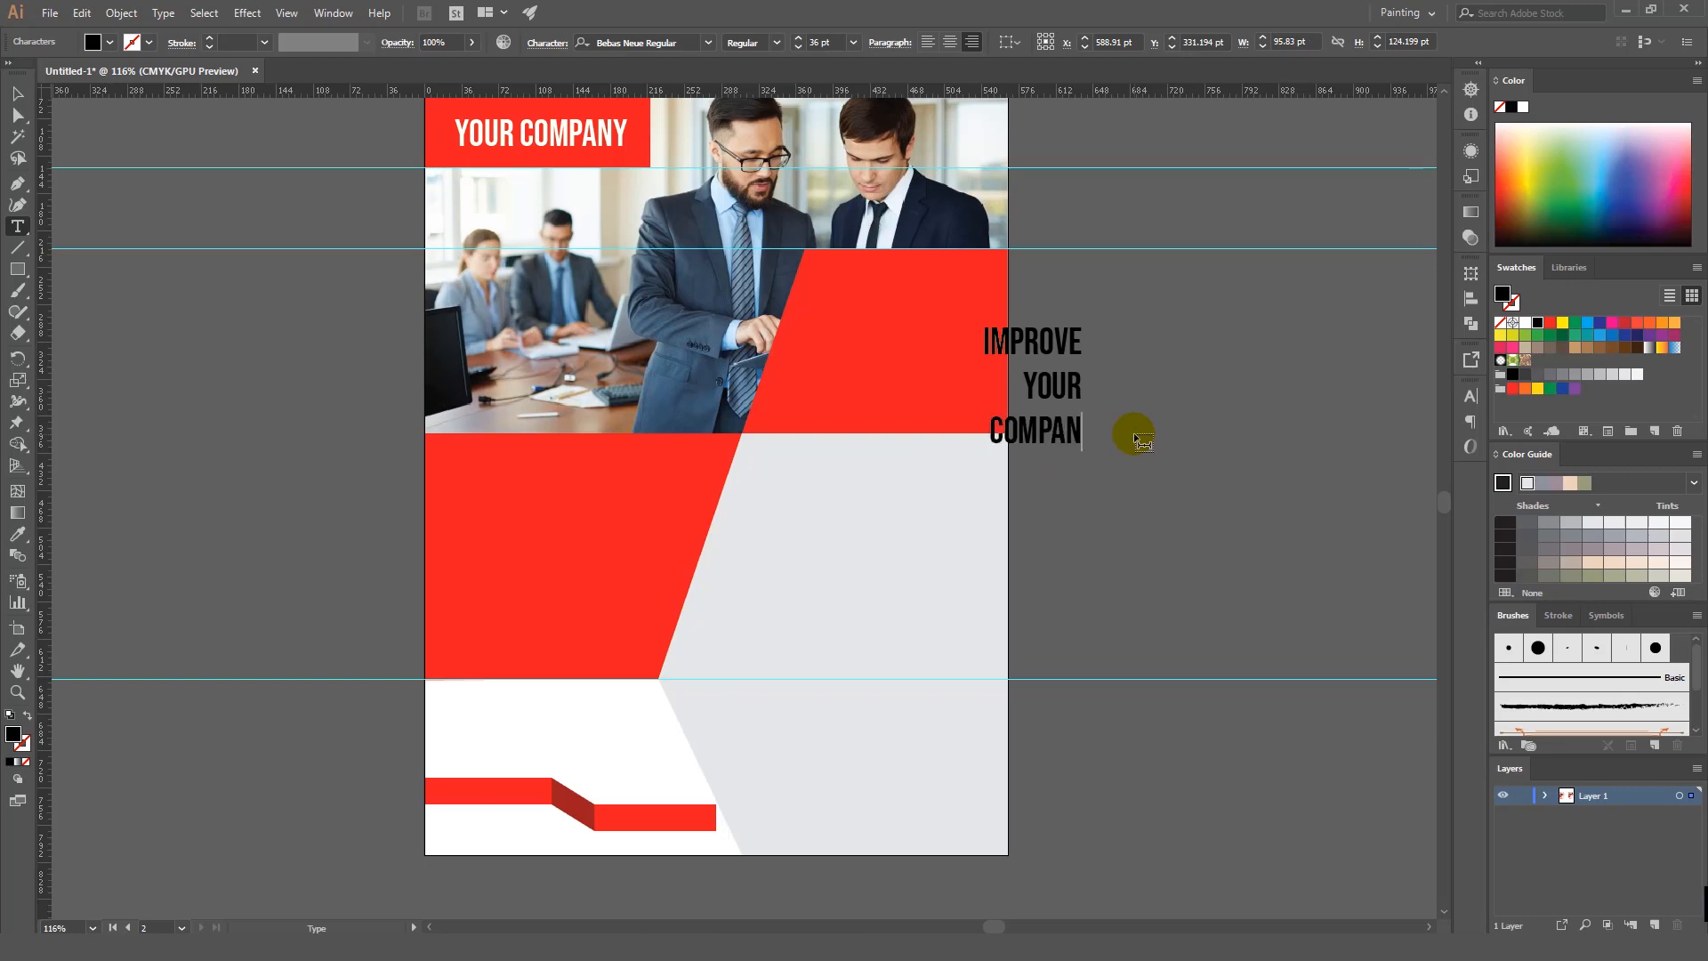
type("Y")
key("Escape")
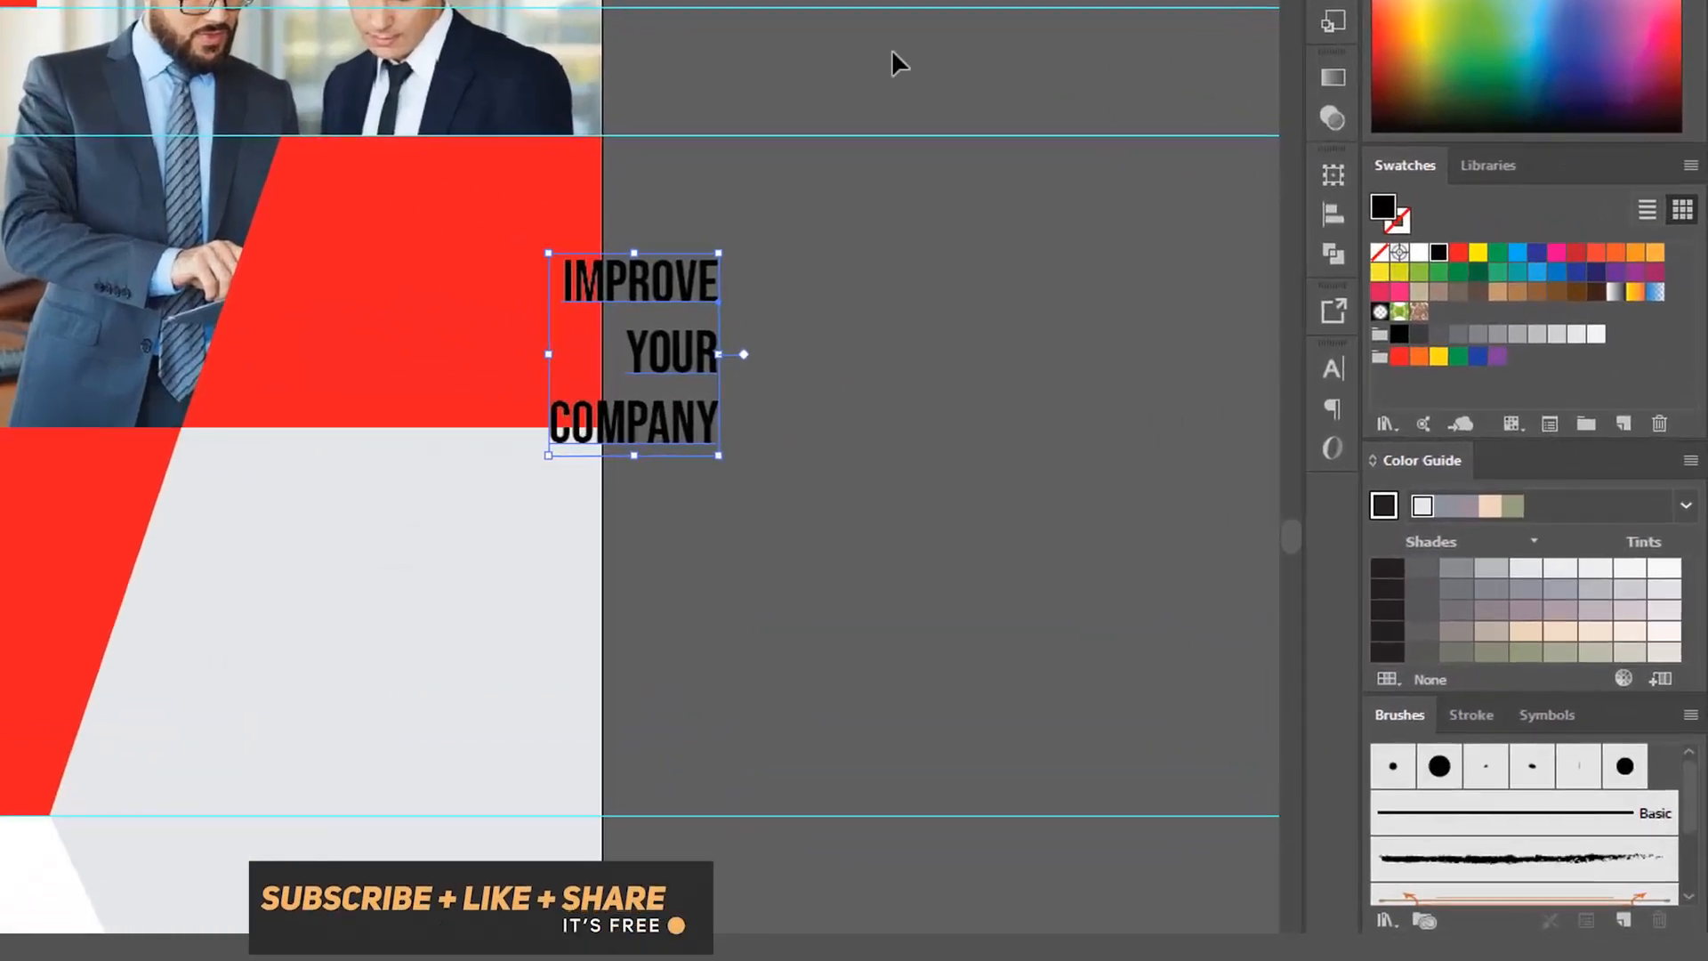
Step: Format the "IMPROVE YOUR COMPANY" text as white at 44 pt and position it inside the upper red panel
left_click(1420, 252)
left_click_drag(658, 294, 425, 205)
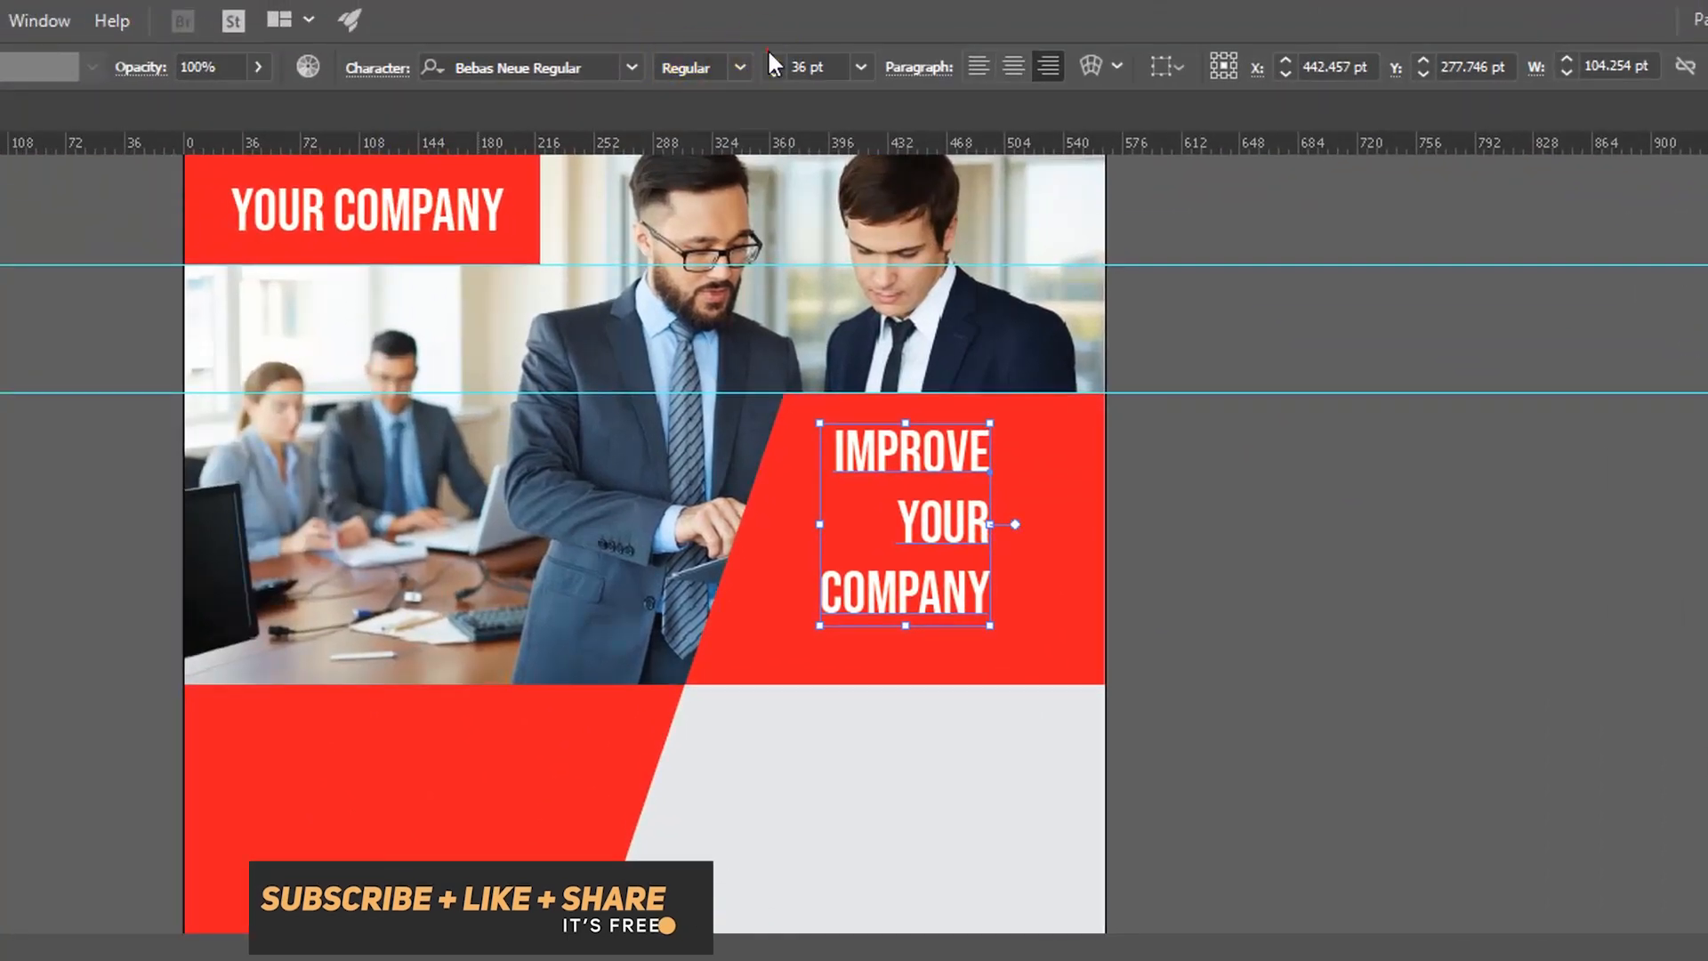
left_click(771, 59)
left_click(771, 58)
left_click(772, 59)
left_click(772, 59)
left_click(772, 59)
left_click(771, 58)
left_click(771, 59)
left_click(771, 59)
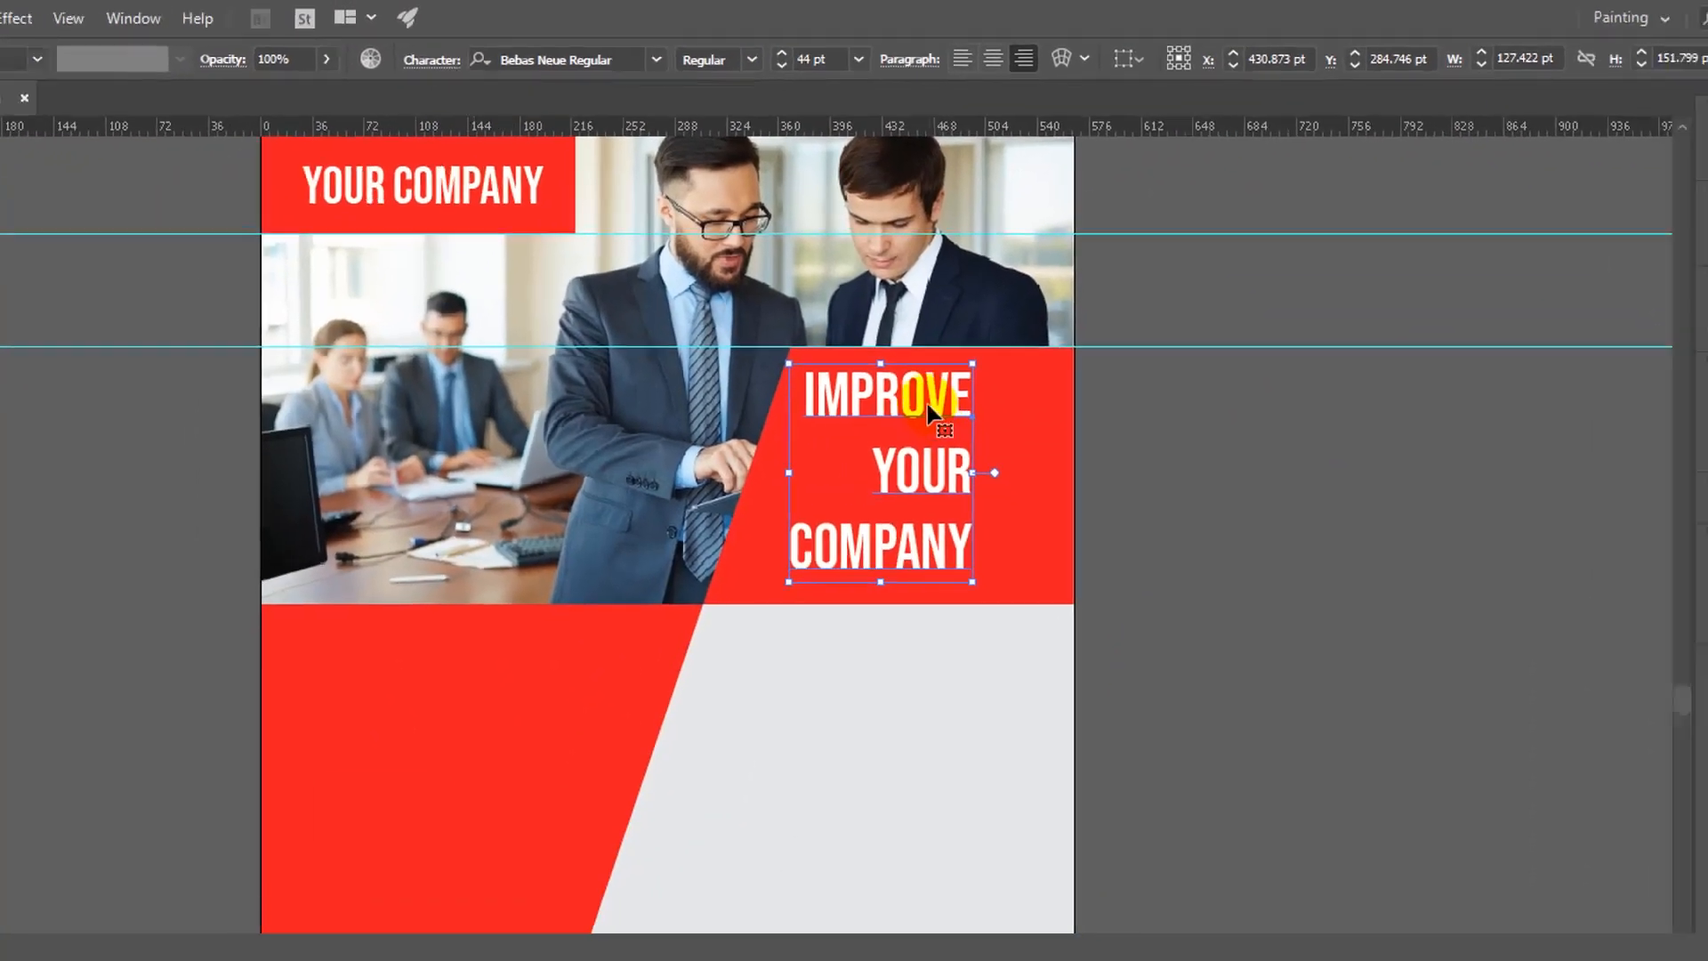
left_click_drag(928, 404, 987, 405)
left_click(1254, 543)
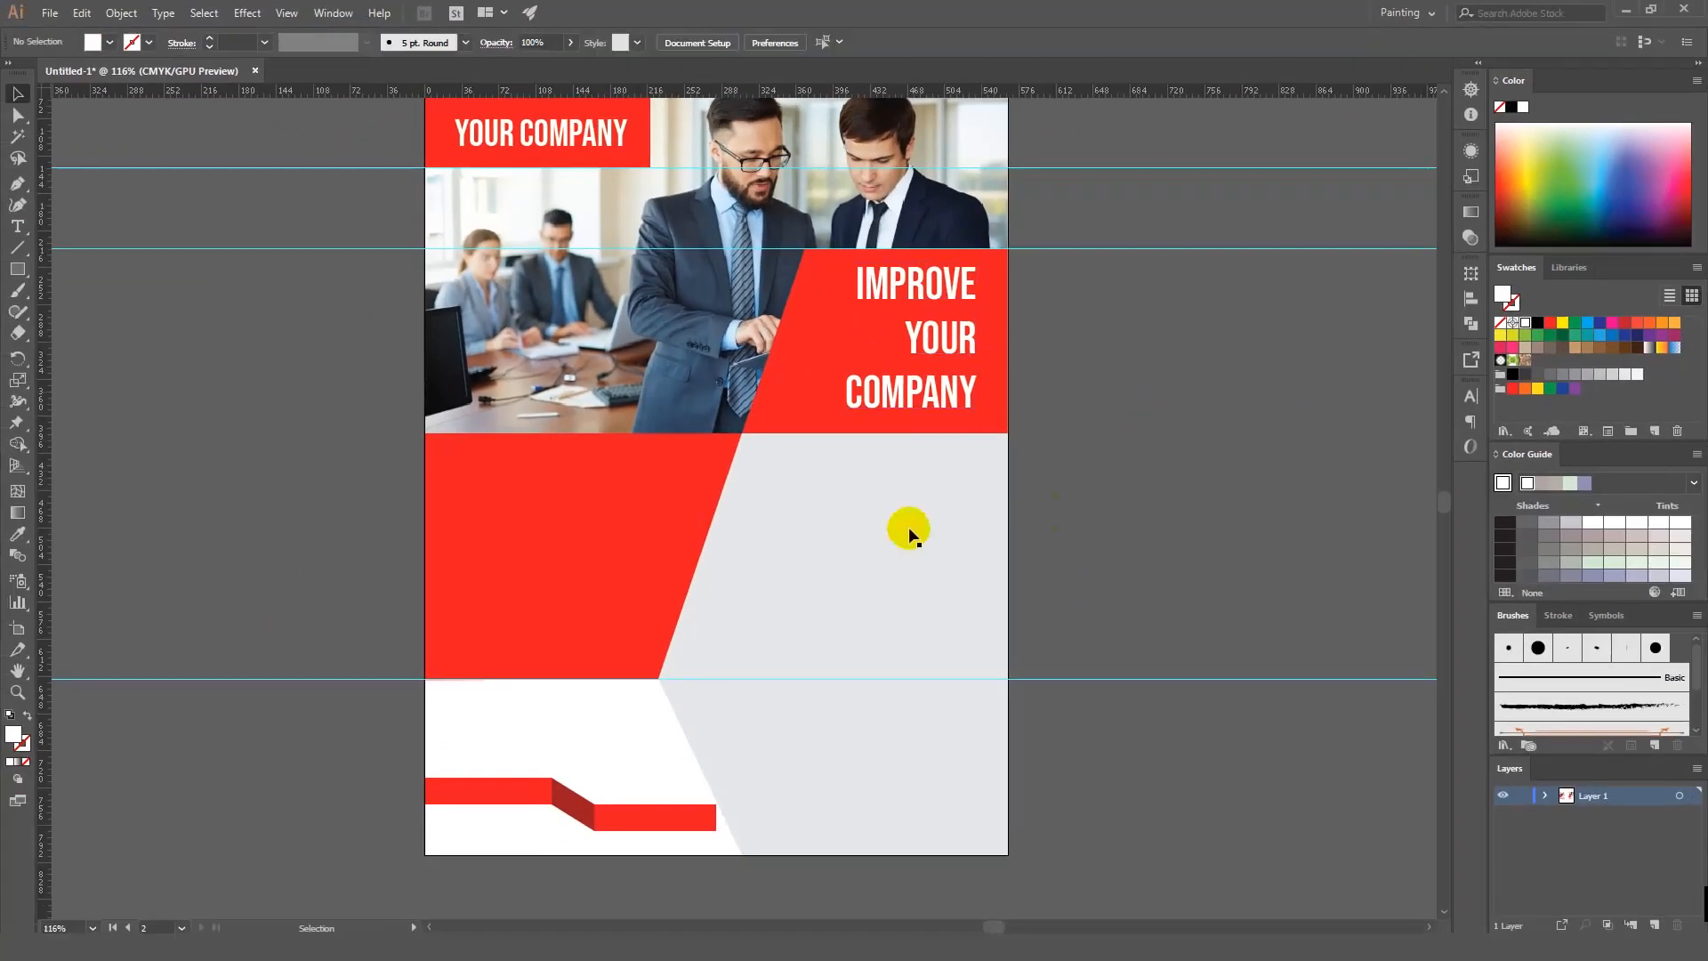
Step: Add the heading text "WHO WE ARE" at the lower red panel
left_click(18, 228)
left_click(473, 480)
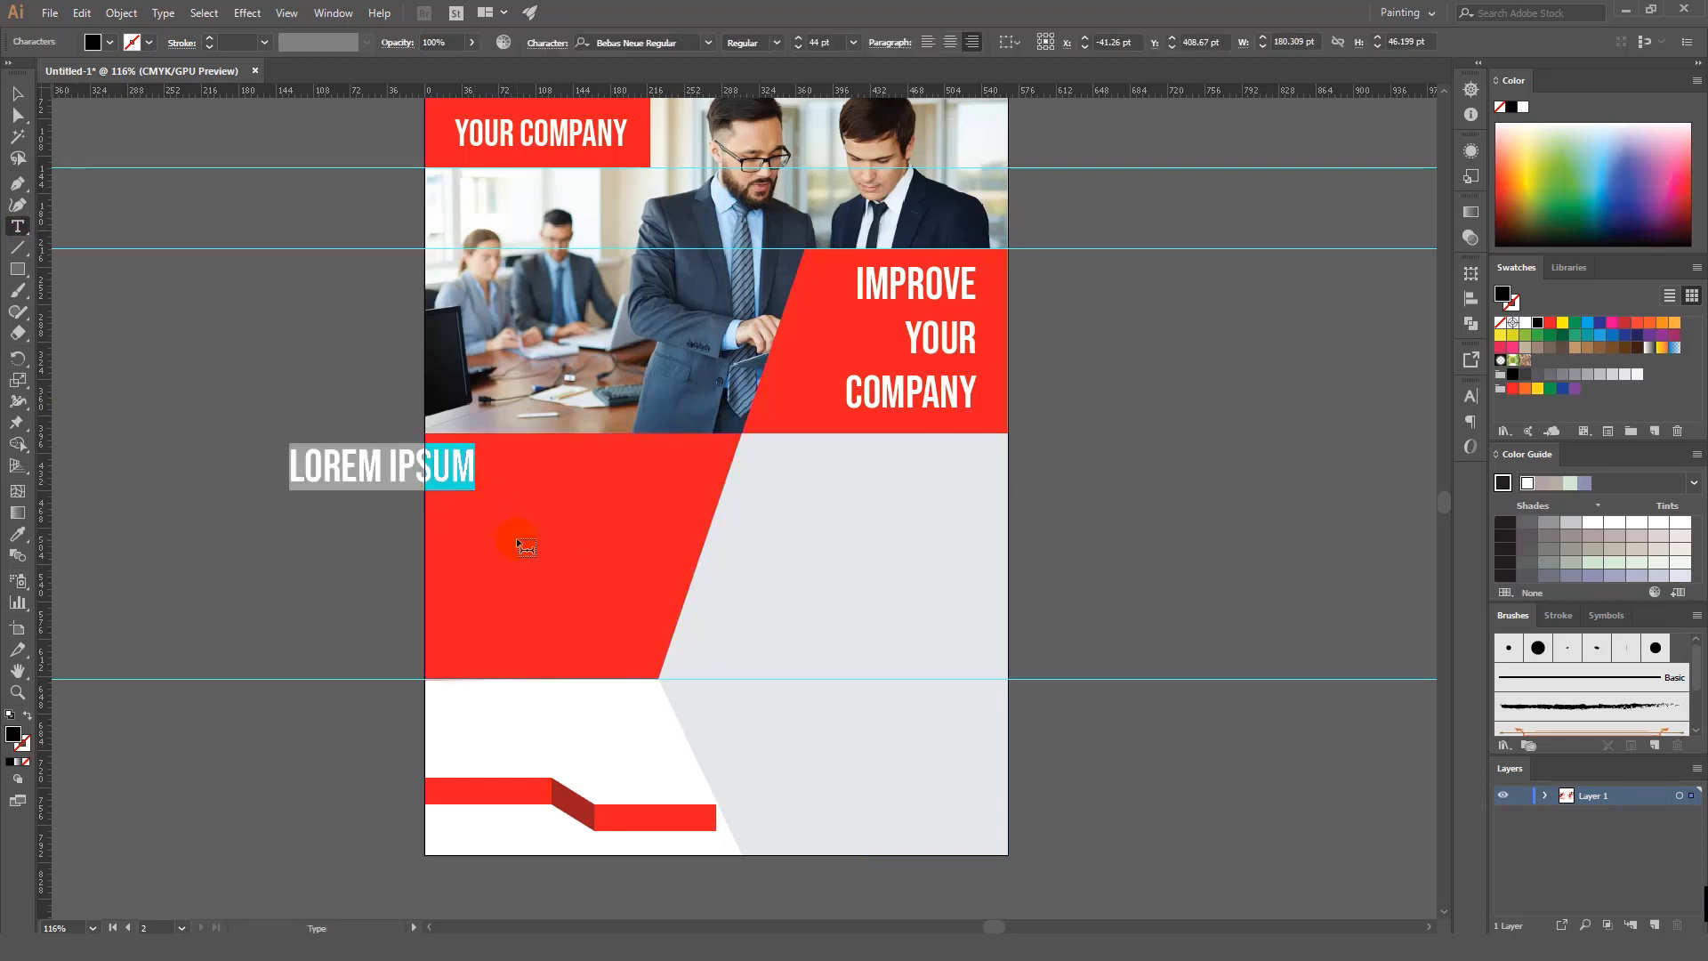
type("WHO WE ARE")
left_click(25, 90)
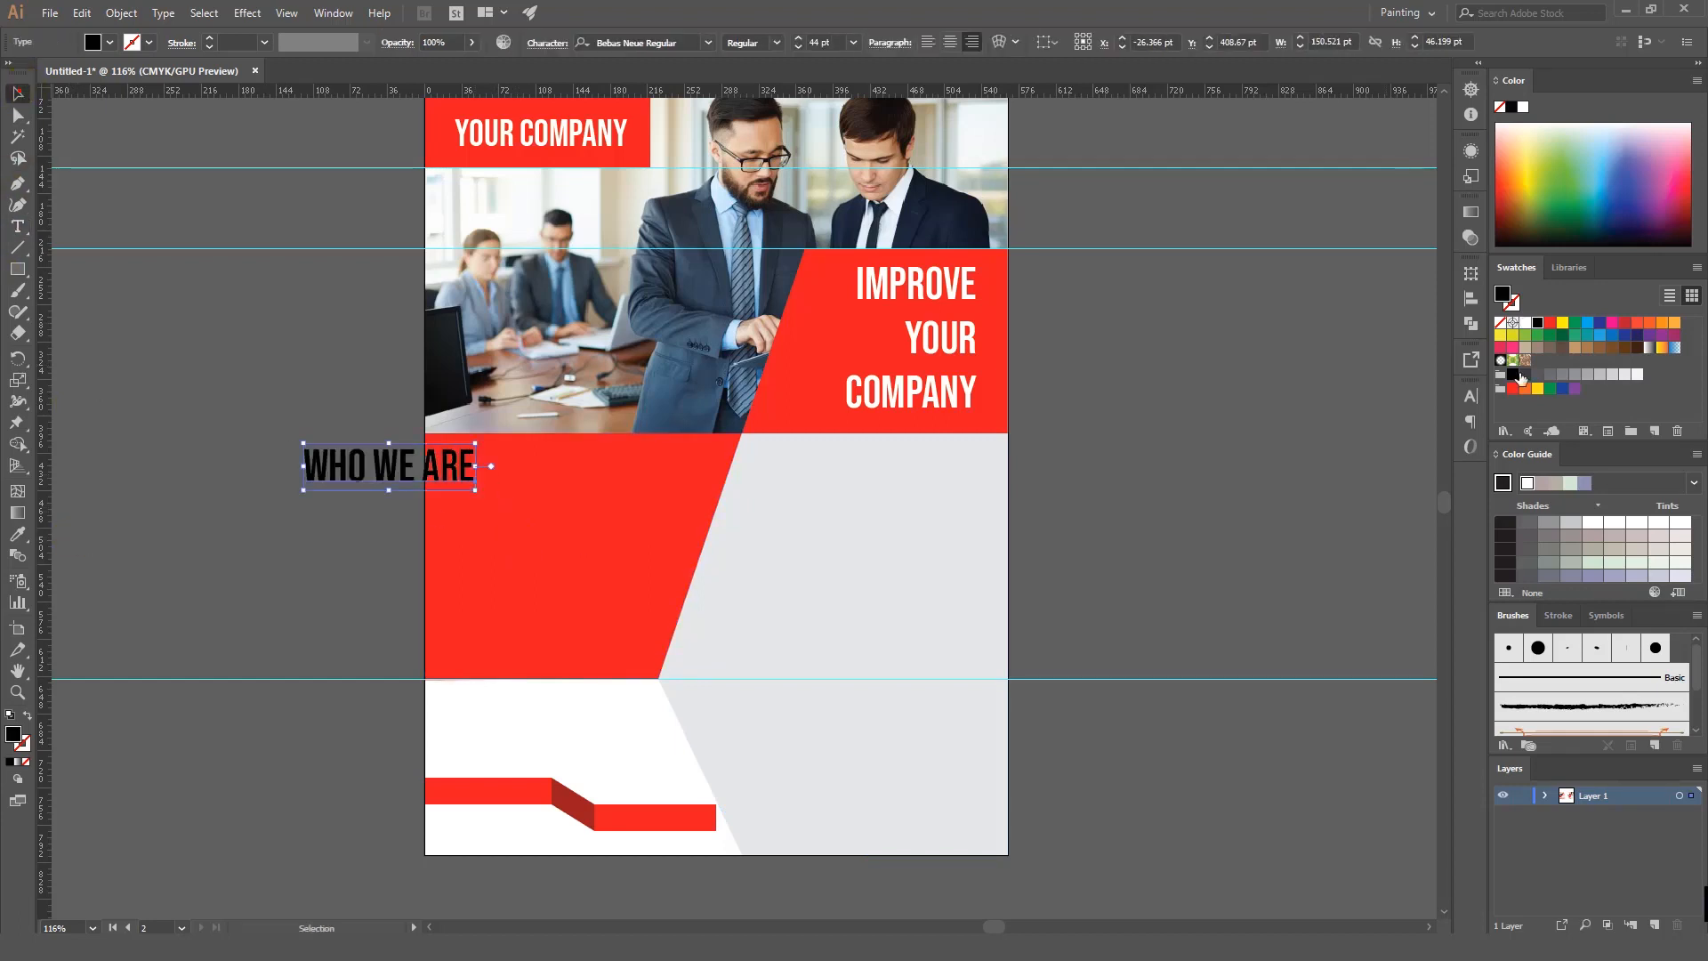
Step: Format the "WHO WE ARE" heading as white at 36 pt and position it near the lower red panel's upper left corner
left_click(1525, 323)
left_click_drag(320, 461, 471, 482)
left_click(855, 43)
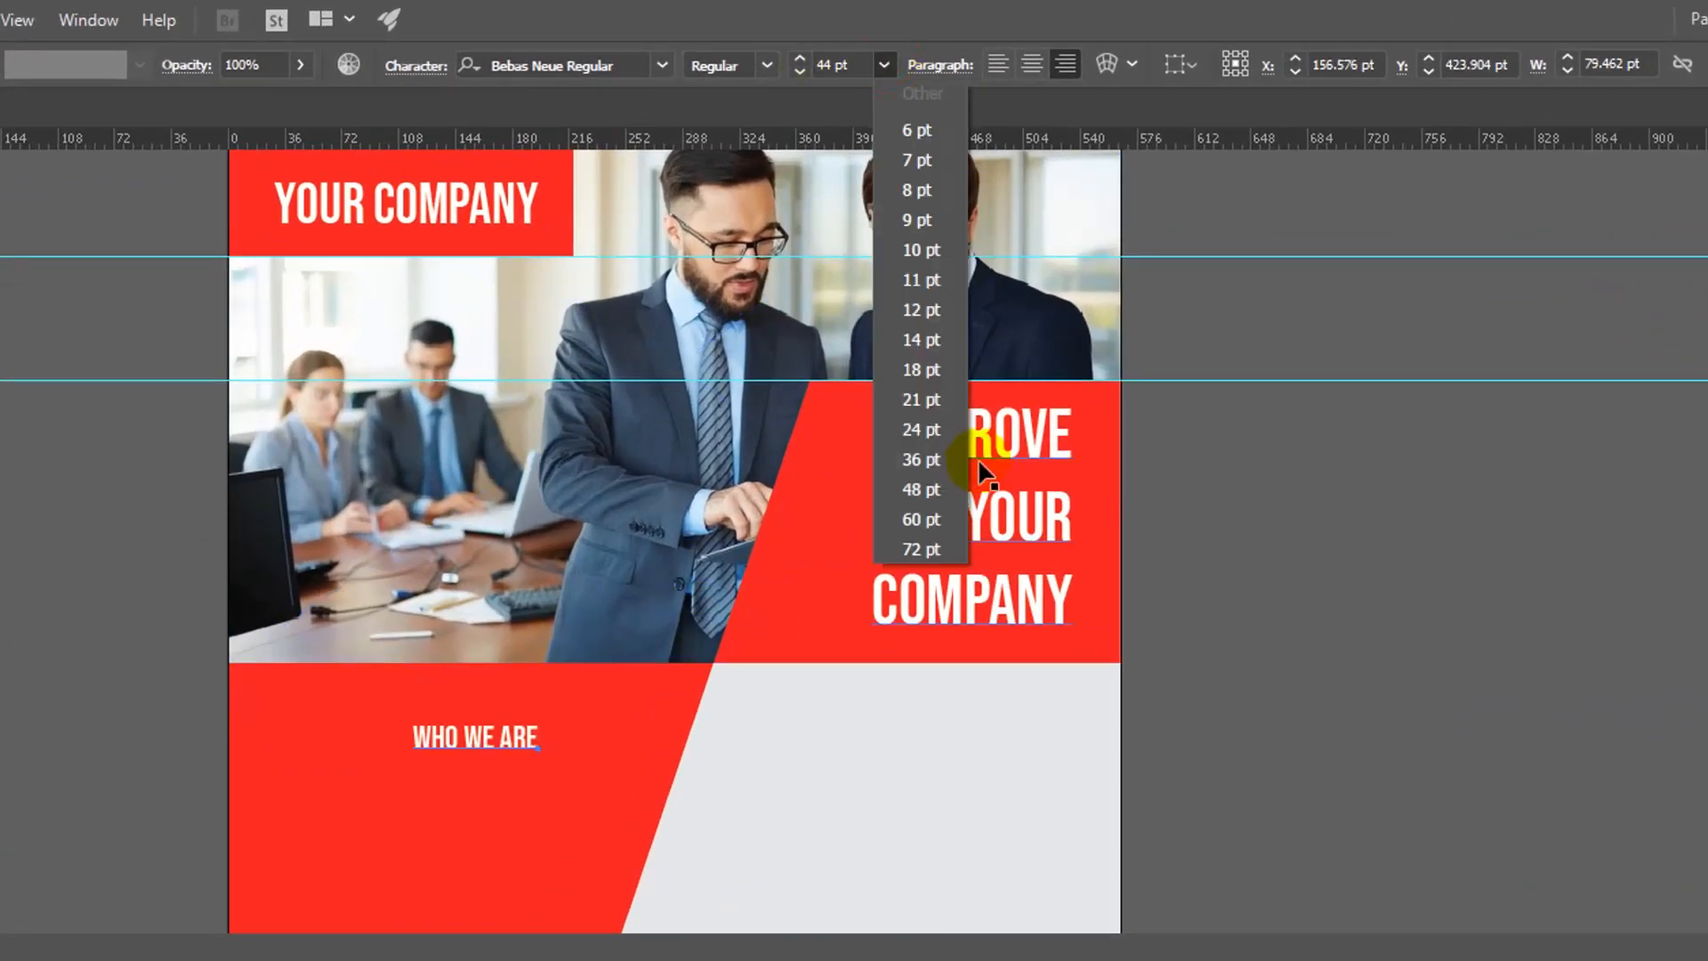
left_click(930, 435)
left_click_drag(562, 477, 526, 460)
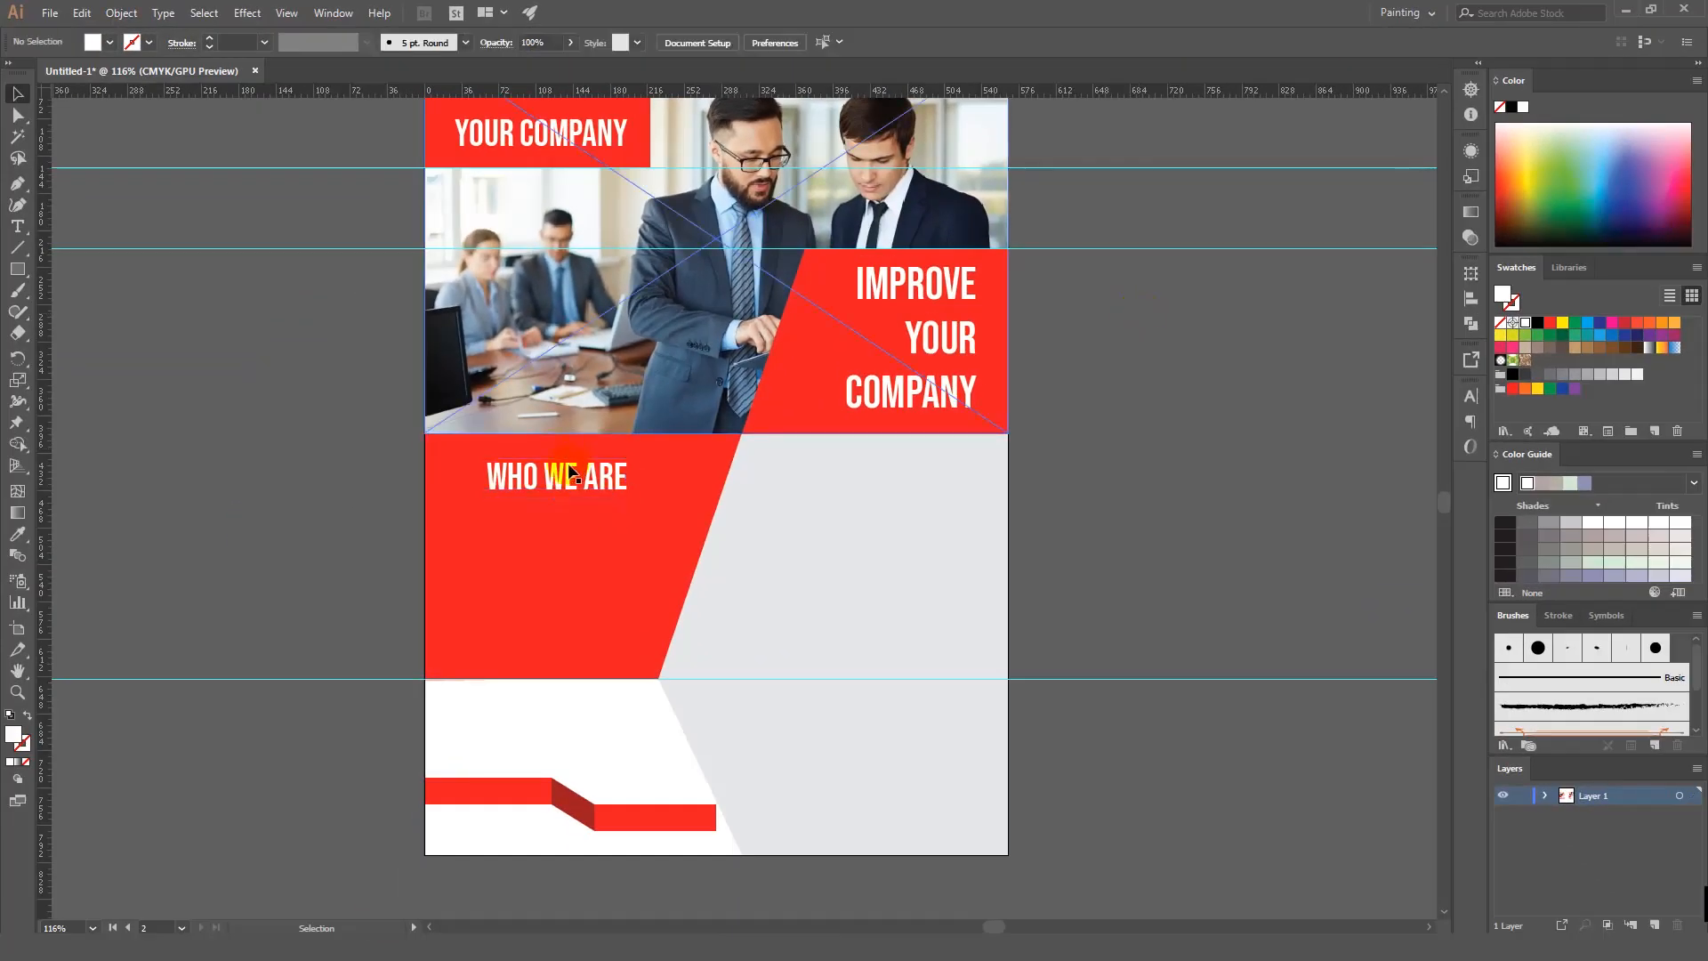
left_click(312, 495)
Step: Nudge the "IMPROVE YOUR COMPANY" text slightly to the left within its red panel
left_click_drag(927, 340, 920, 340)
left_click(98, 379)
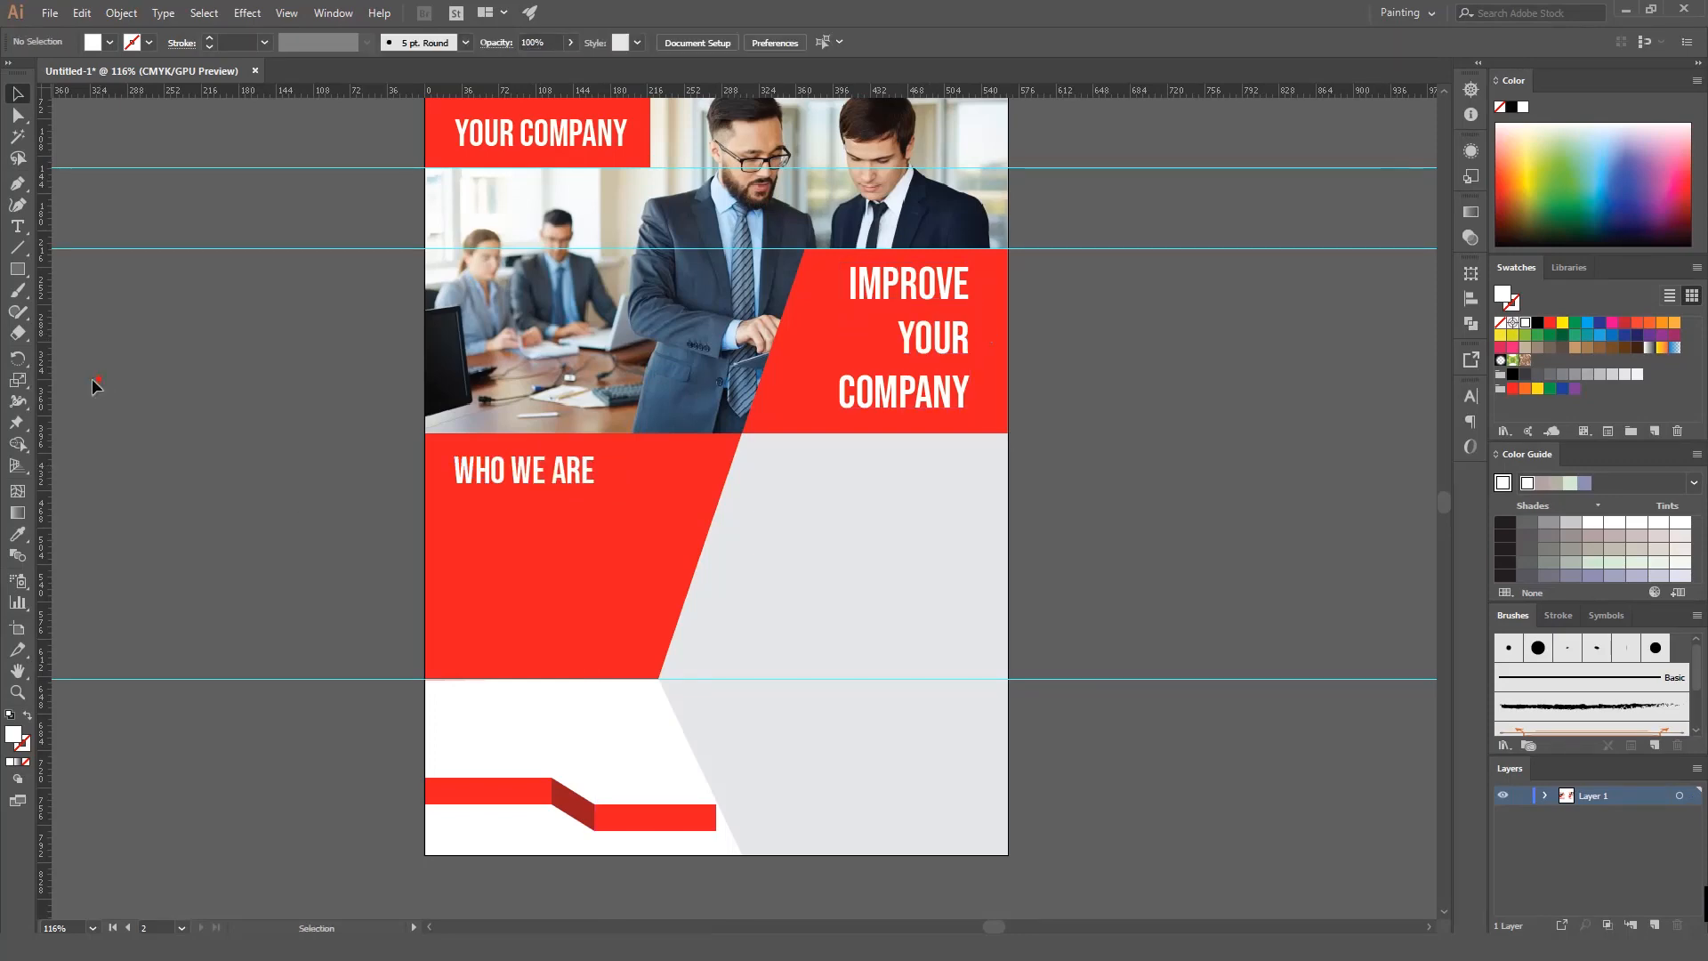
Step: Add a placeholder paragraph in Myriad Variable Concept Light at 11 pt directly below the "WHO WE ARE" heading
left_click(17, 228)
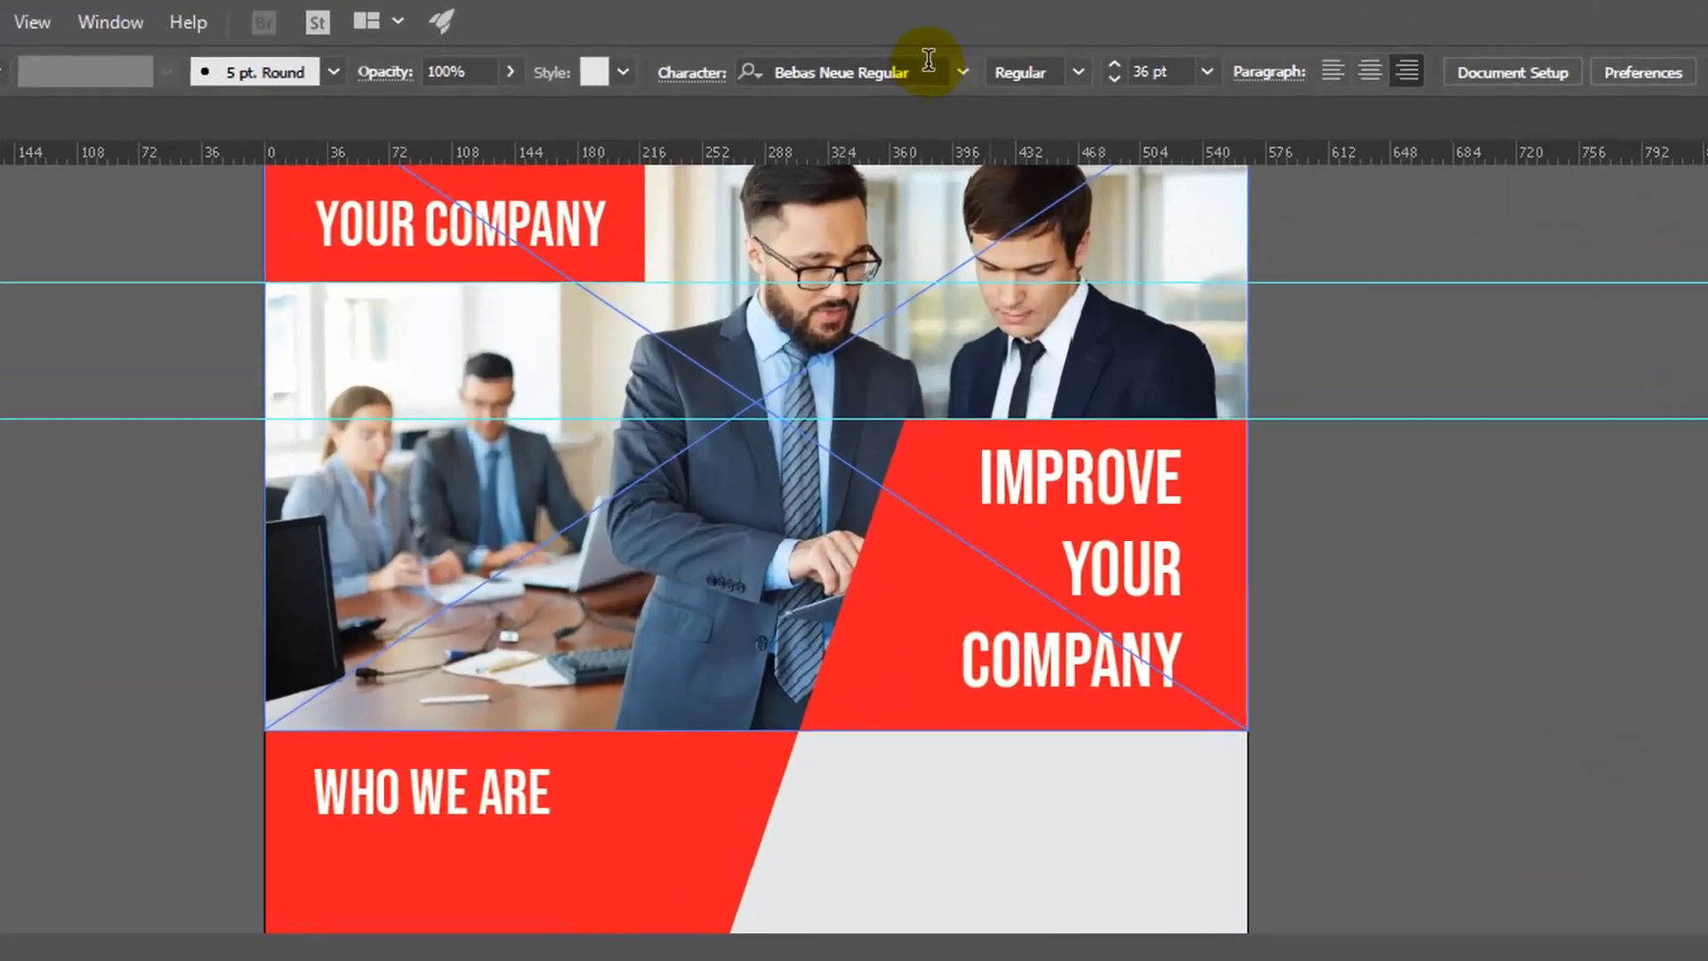
left_click(822, 42)
type("my")
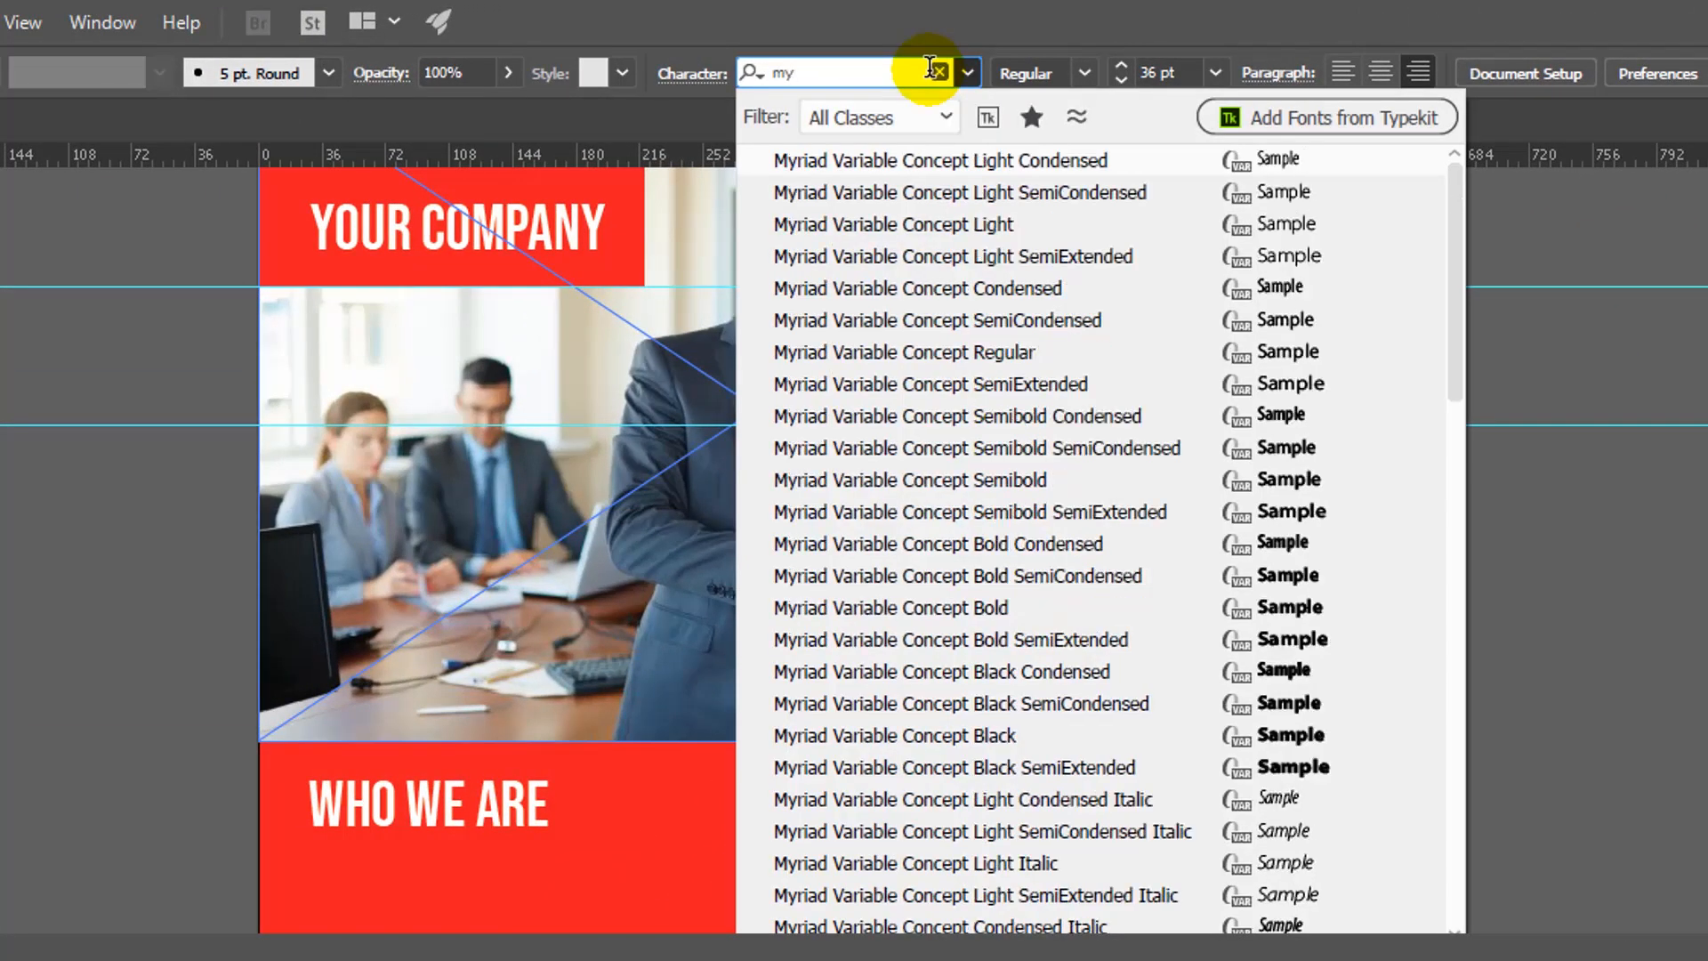
left_click(1012, 238)
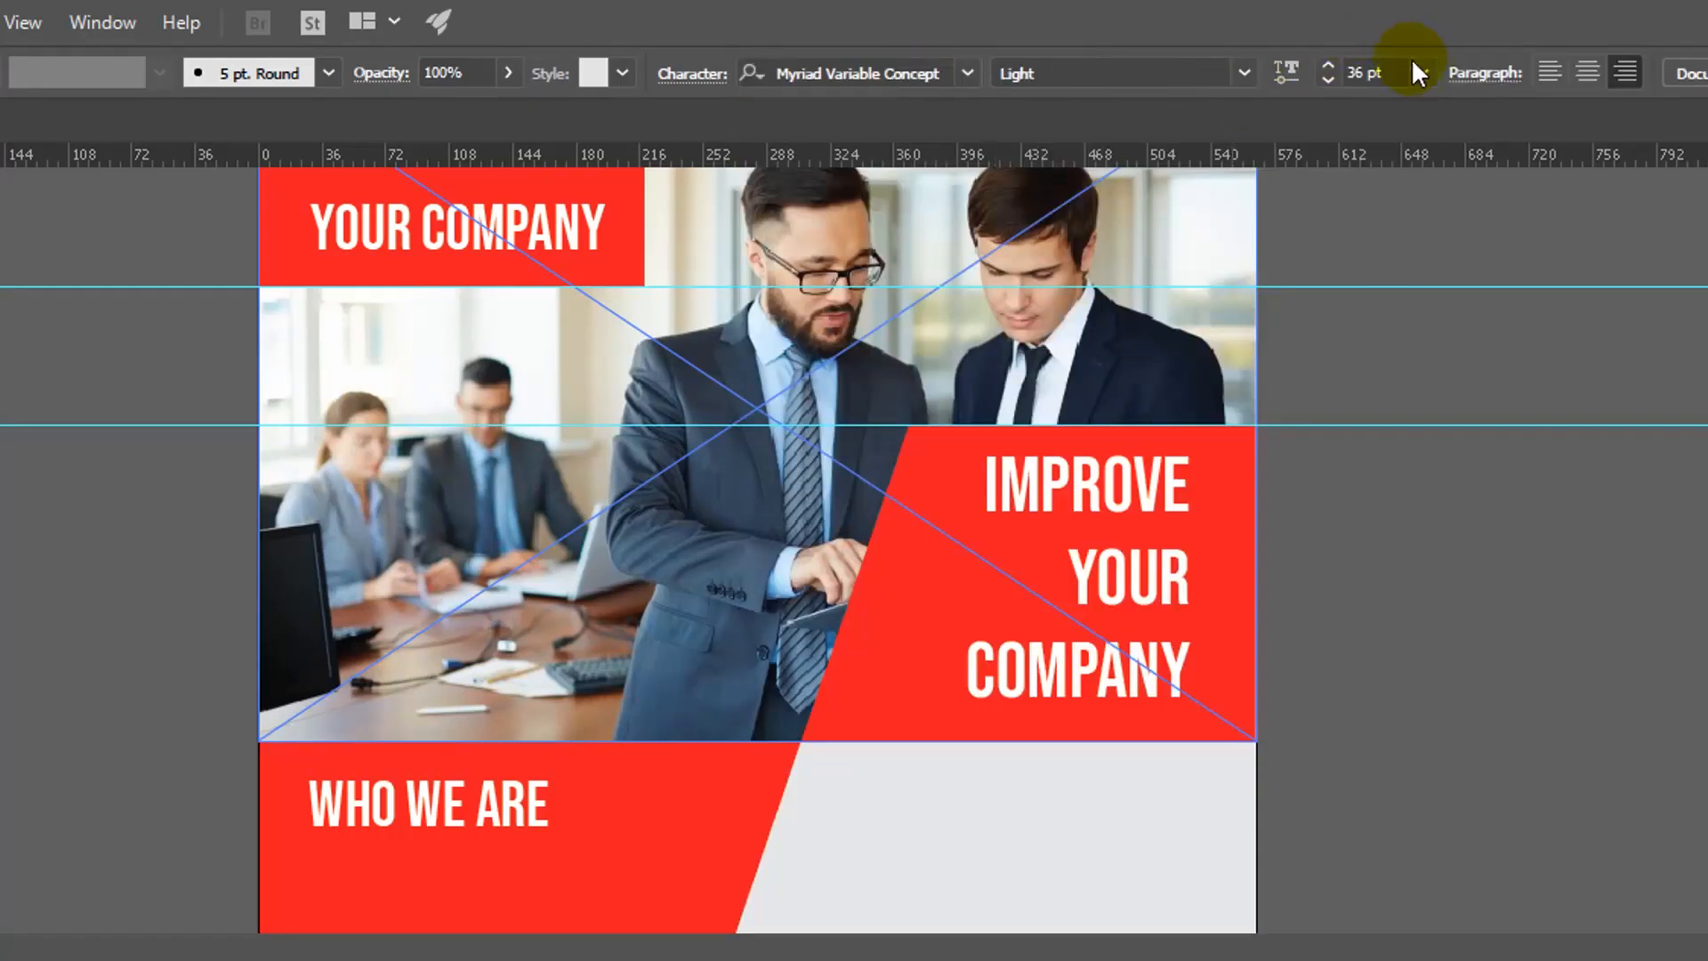
left_click(1422, 73)
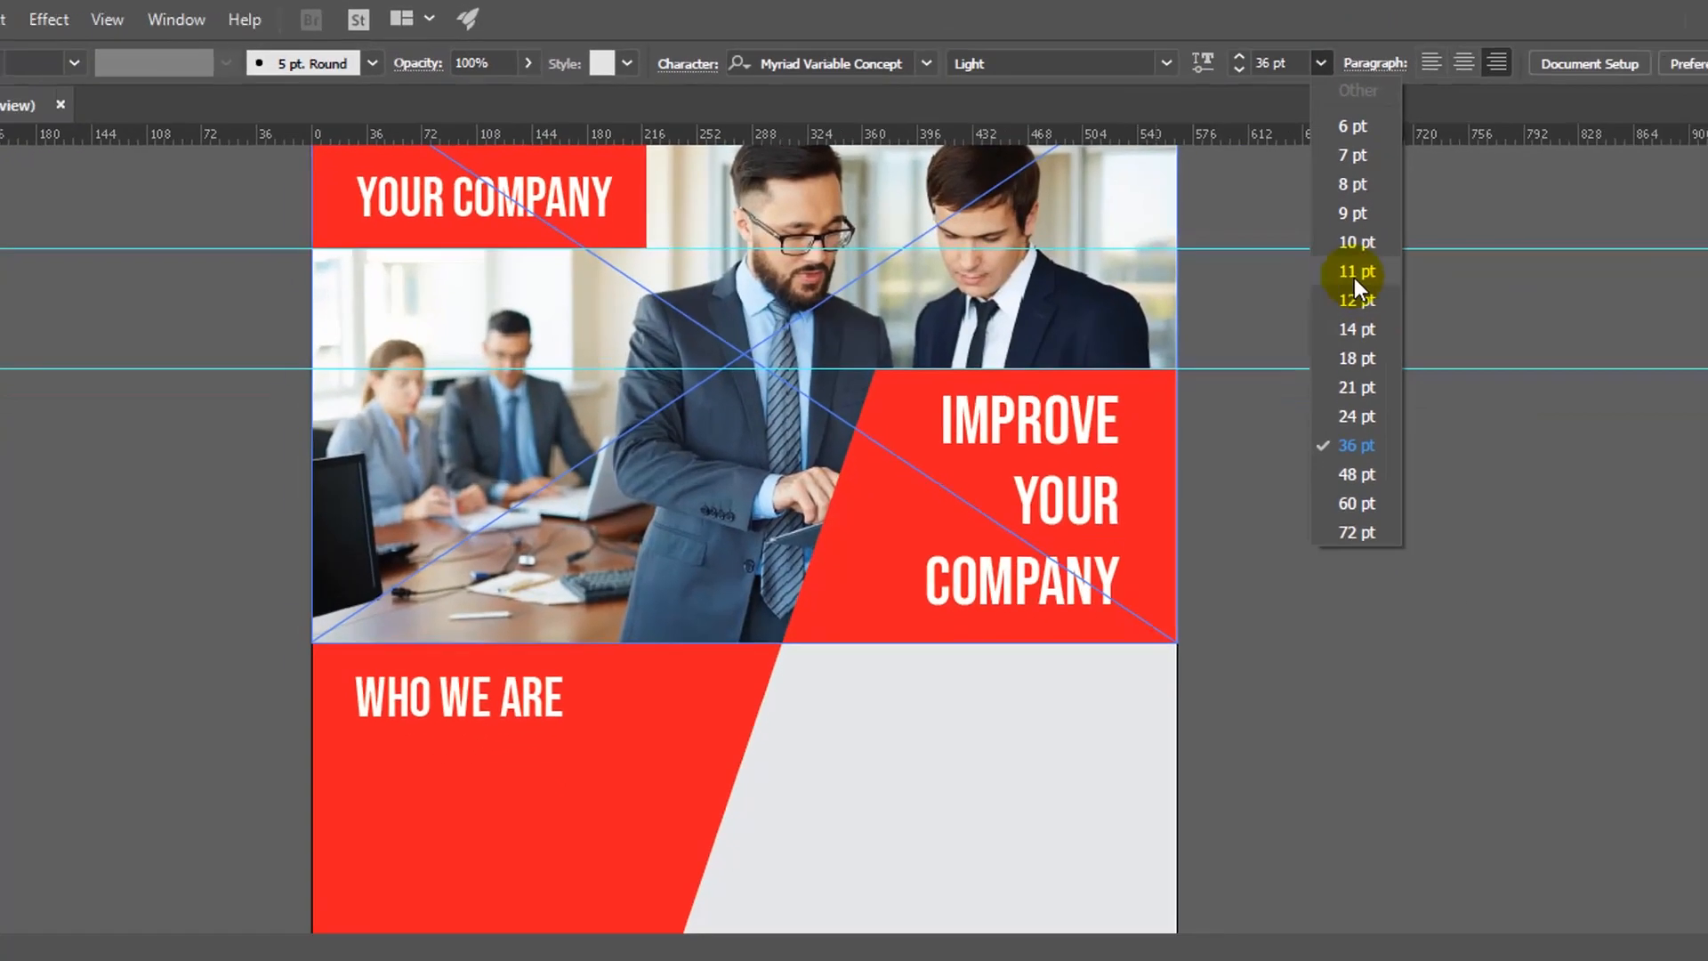
left_click(1463, 313)
left_click_drag(457, 496, 666, 540)
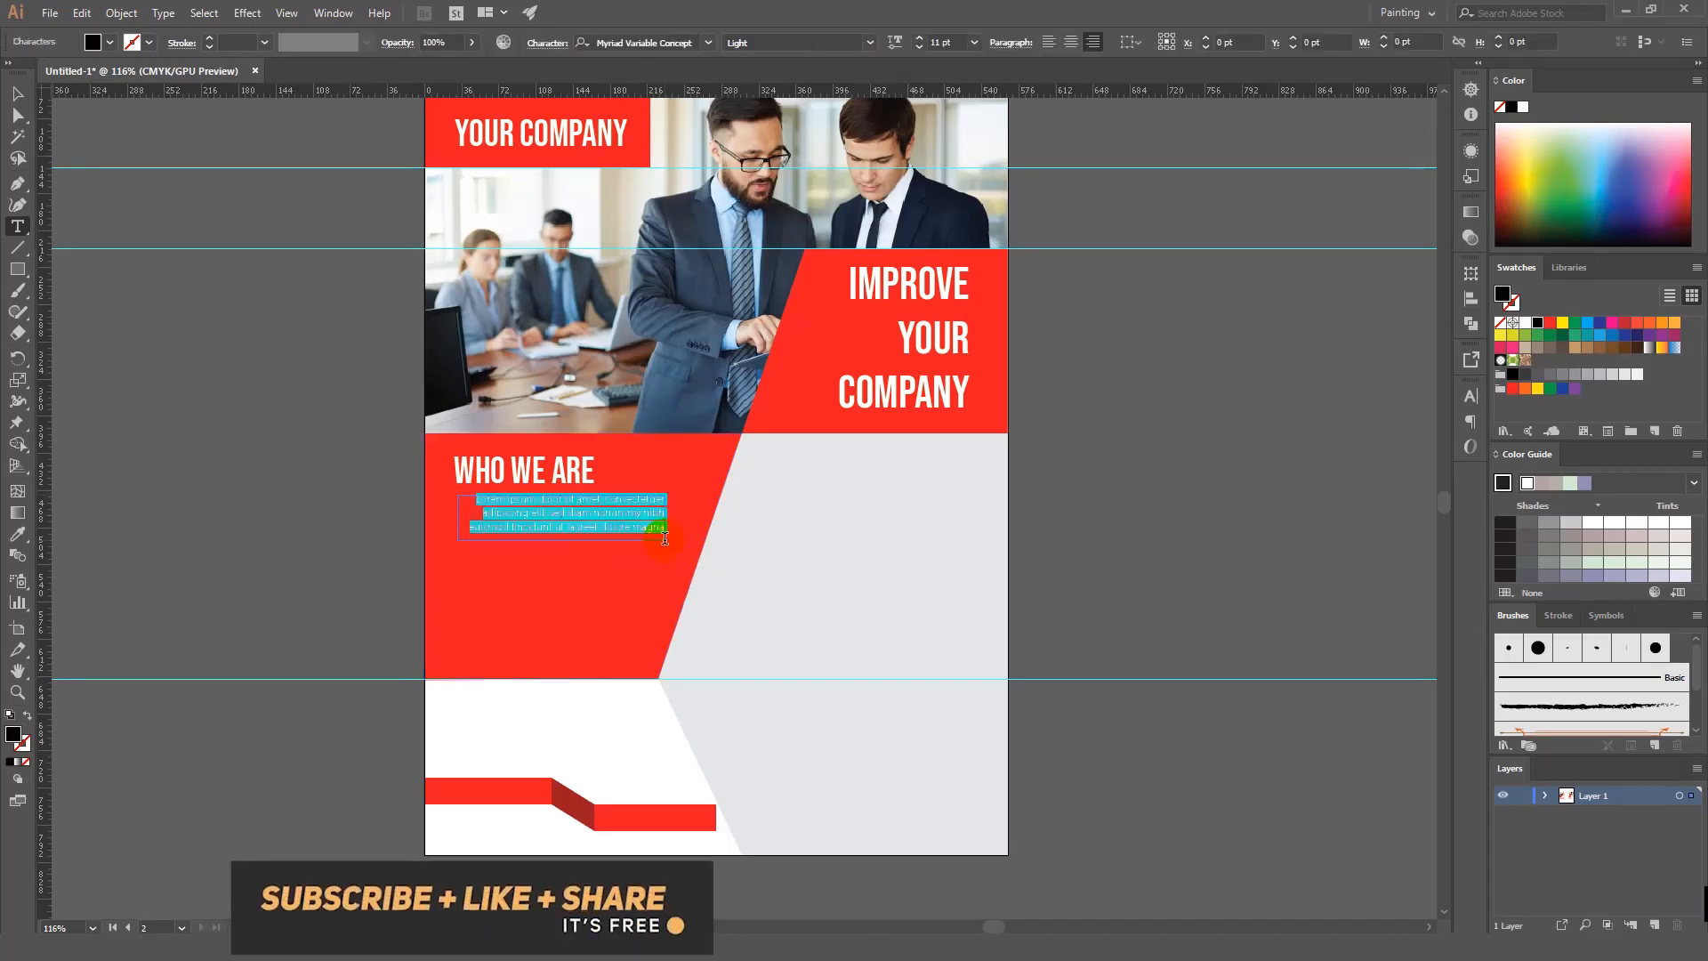
Step: Left-align the paragraph below "WHO WE ARE" and fill its text with white
left_click(13, 94)
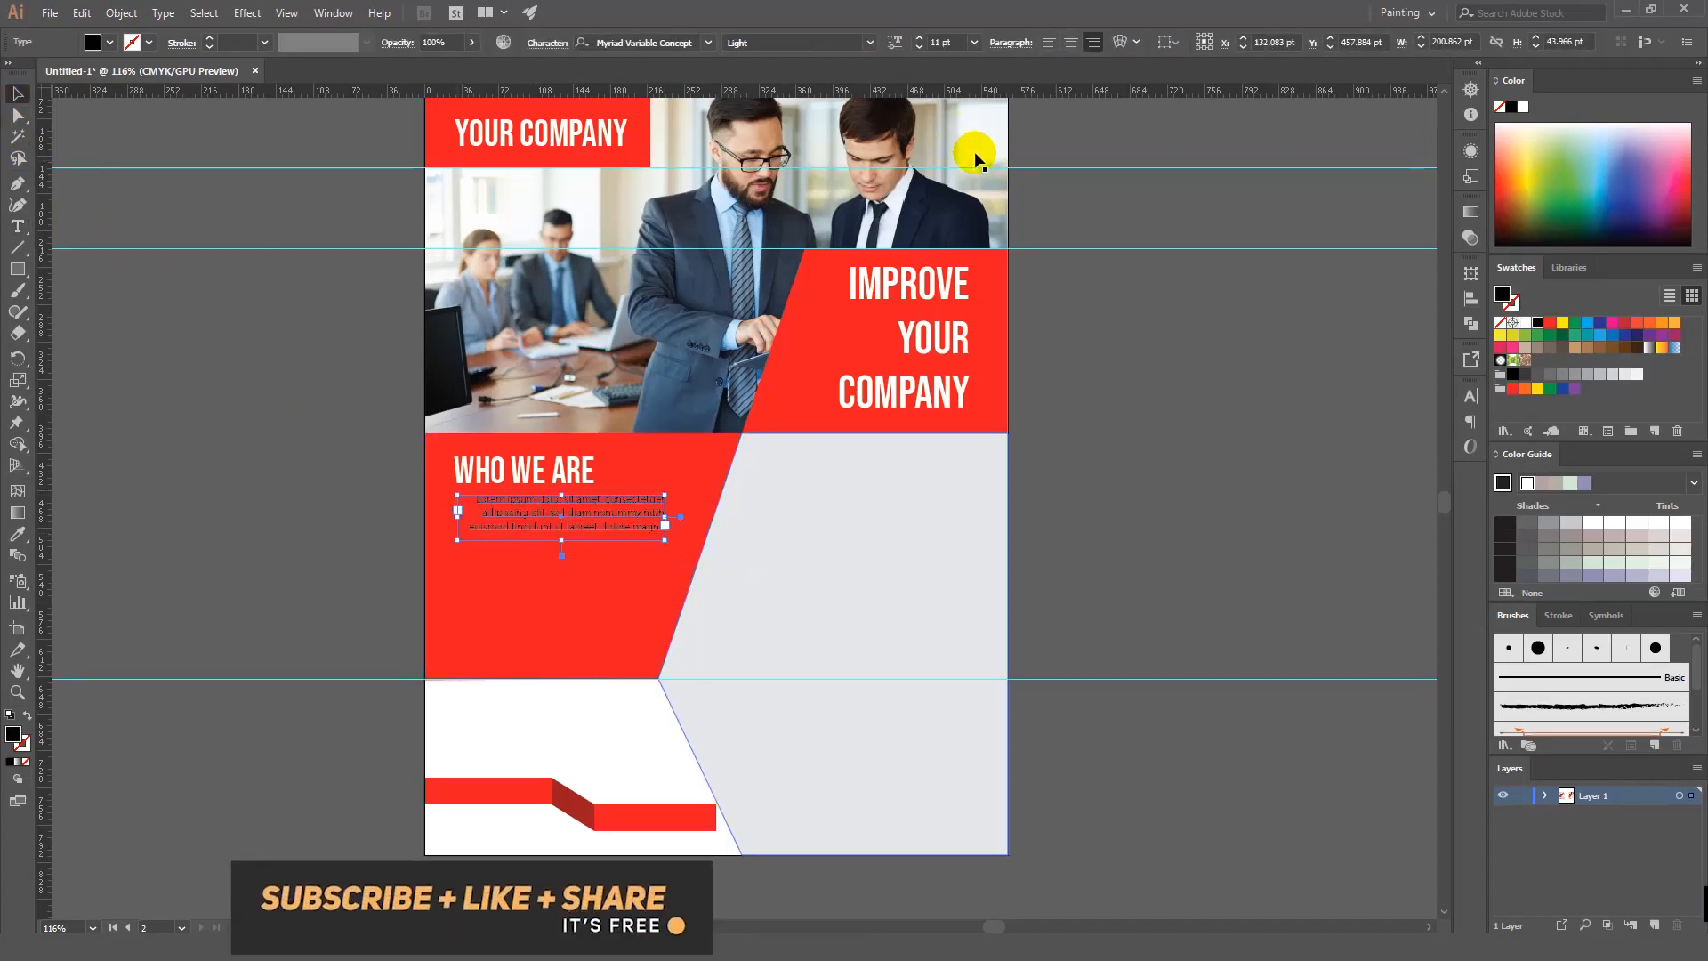
left_click(1050, 43)
left_click(397, 579)
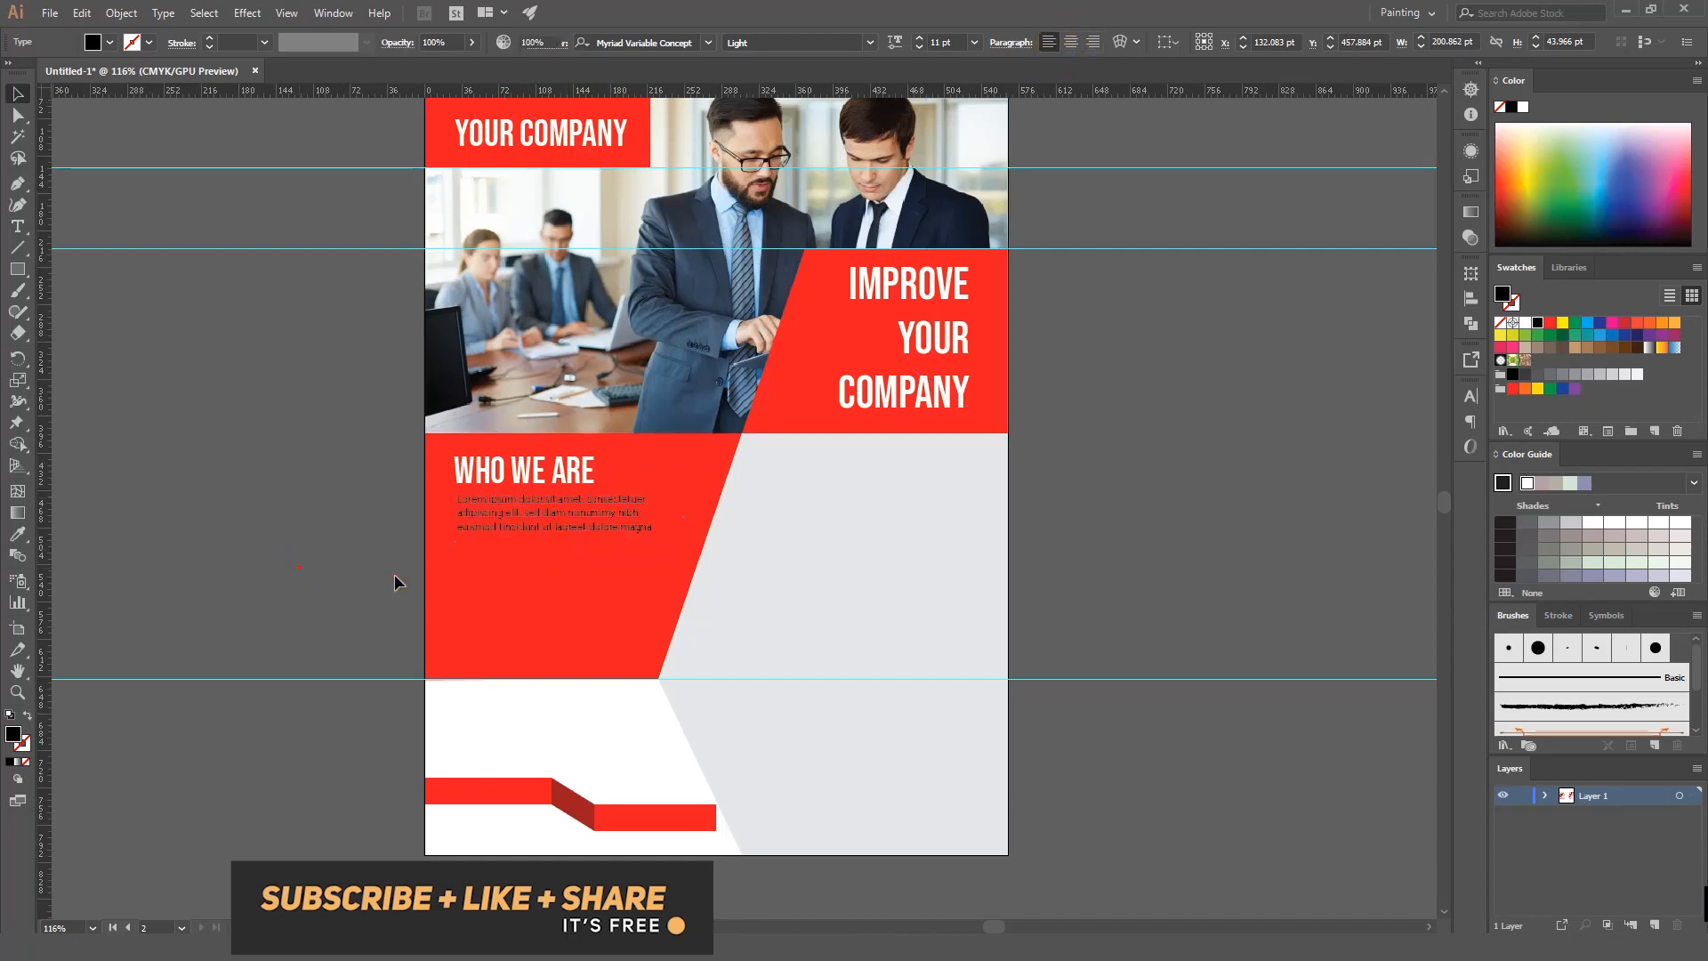
left_click(551, 531)
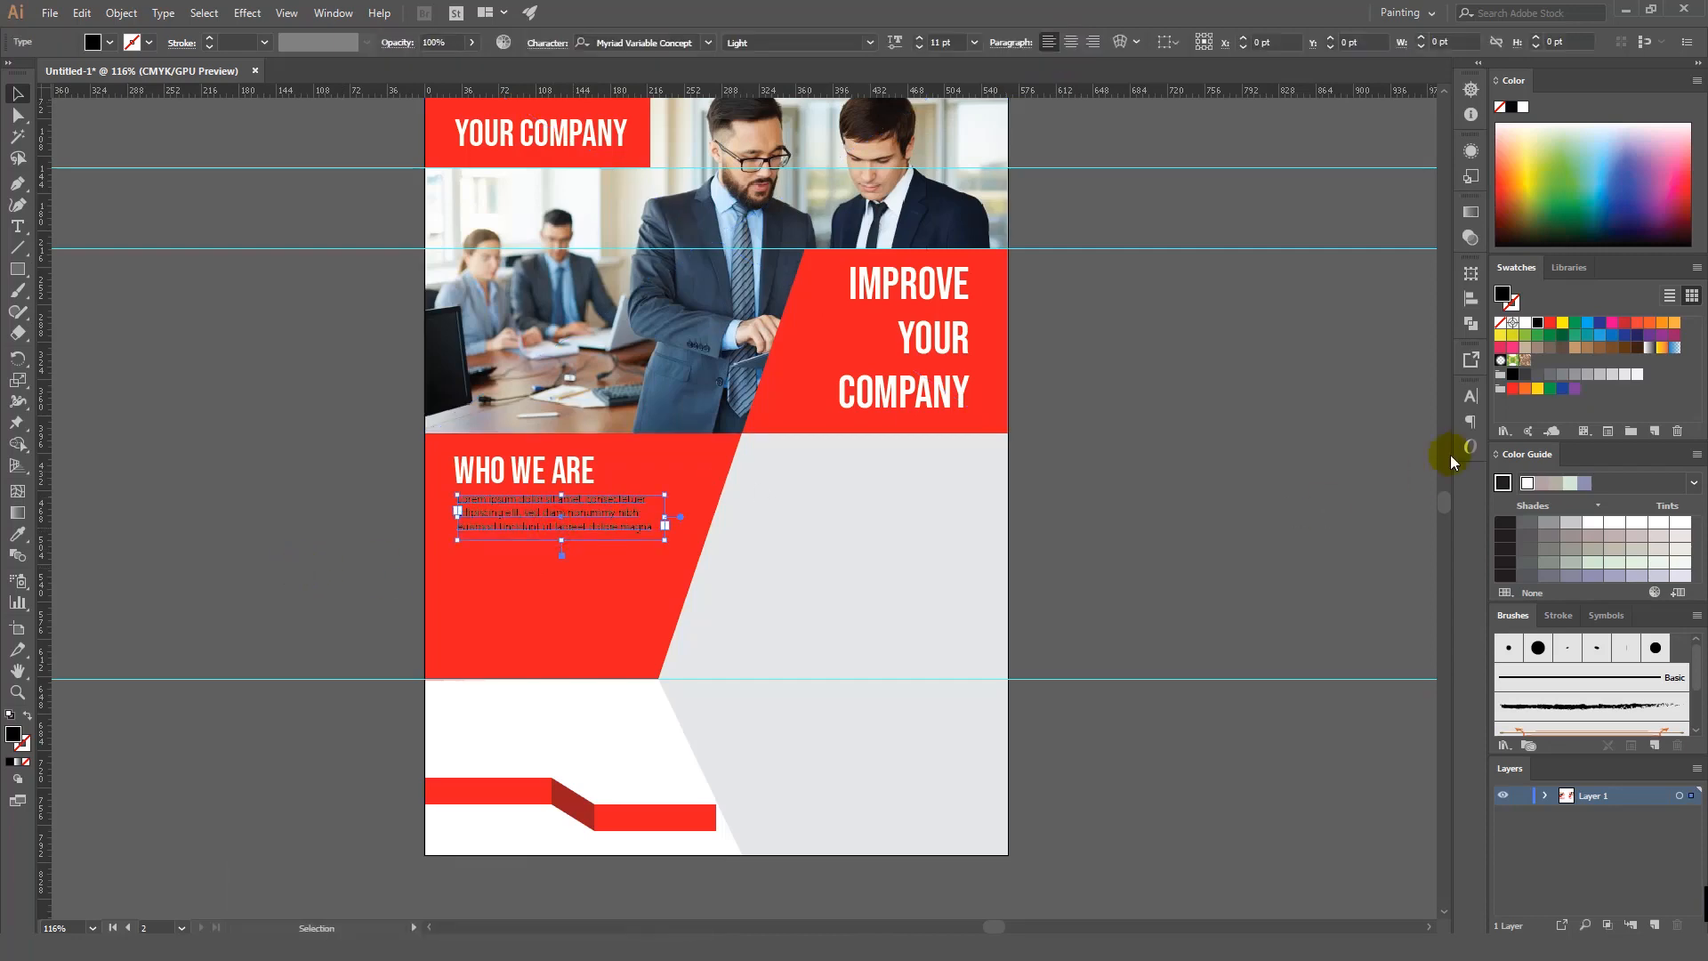
left_click(1525, 324)
left_click(1140, 614)
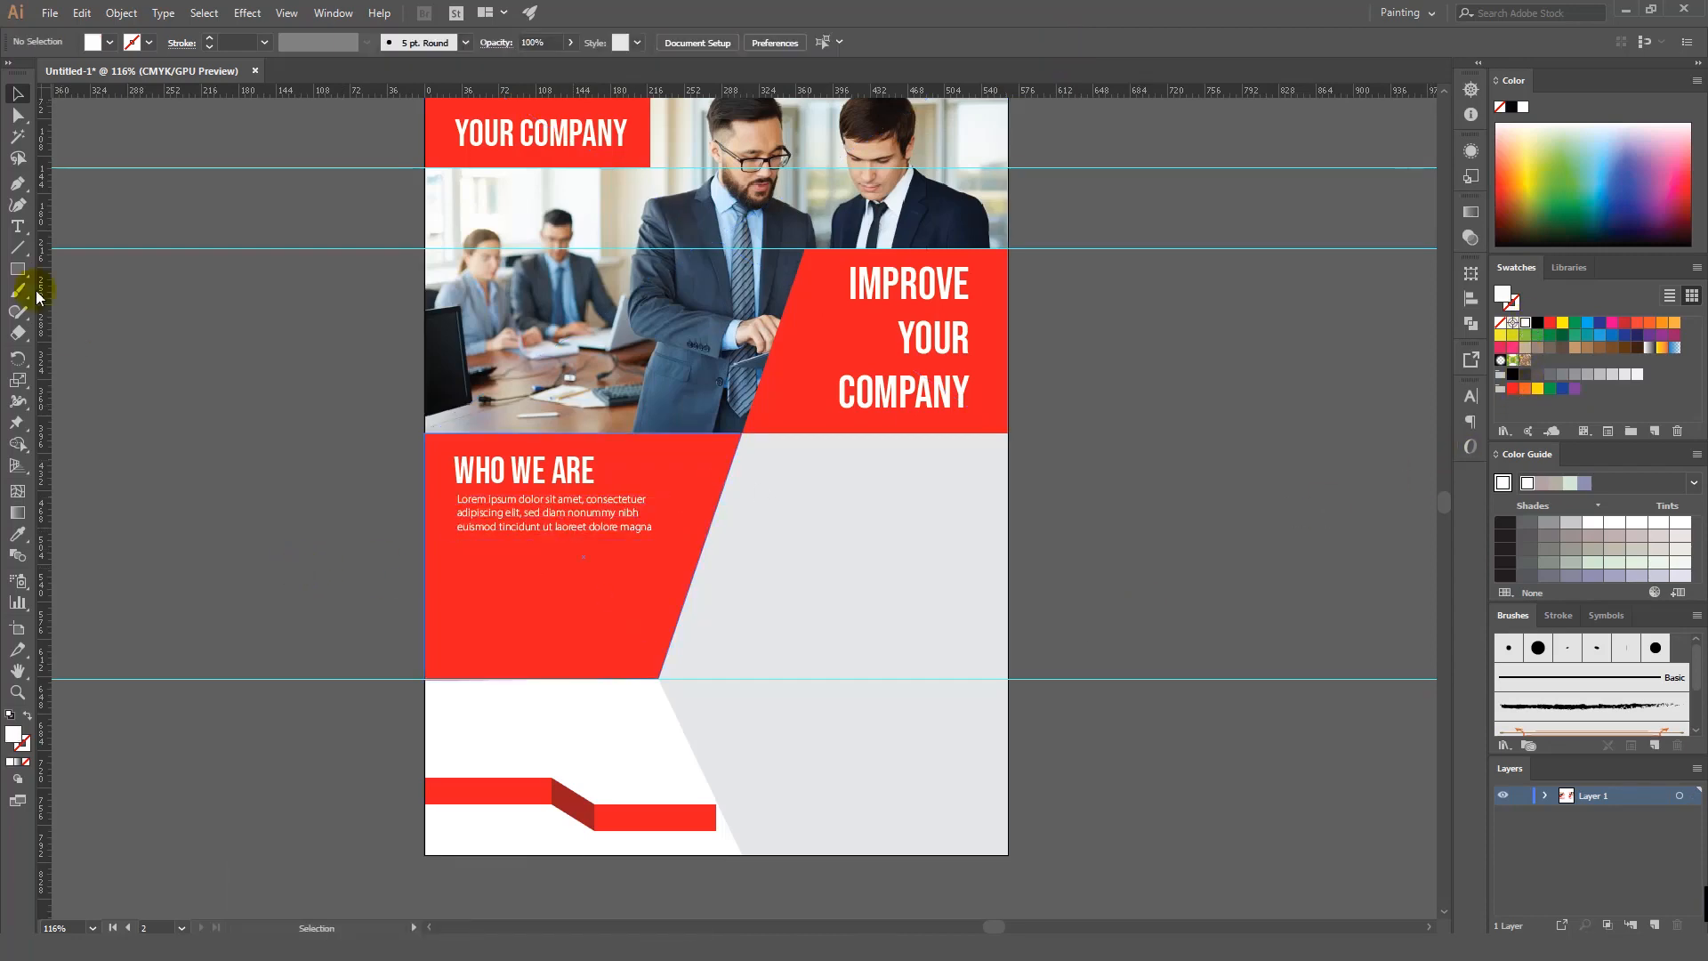
Step: Add a second white placeholder paragraph below the first one in the lower red panel
left_click(17, 228)
left_click_drag(459, 551, 654, 654)
key("Escape")
left_click(107, 503)
Step: Place the QR code image download (1).png and scale it down into the white area above the ribbon
left_click(249, 946)
left_click_drag(545, 258, 877, 681)
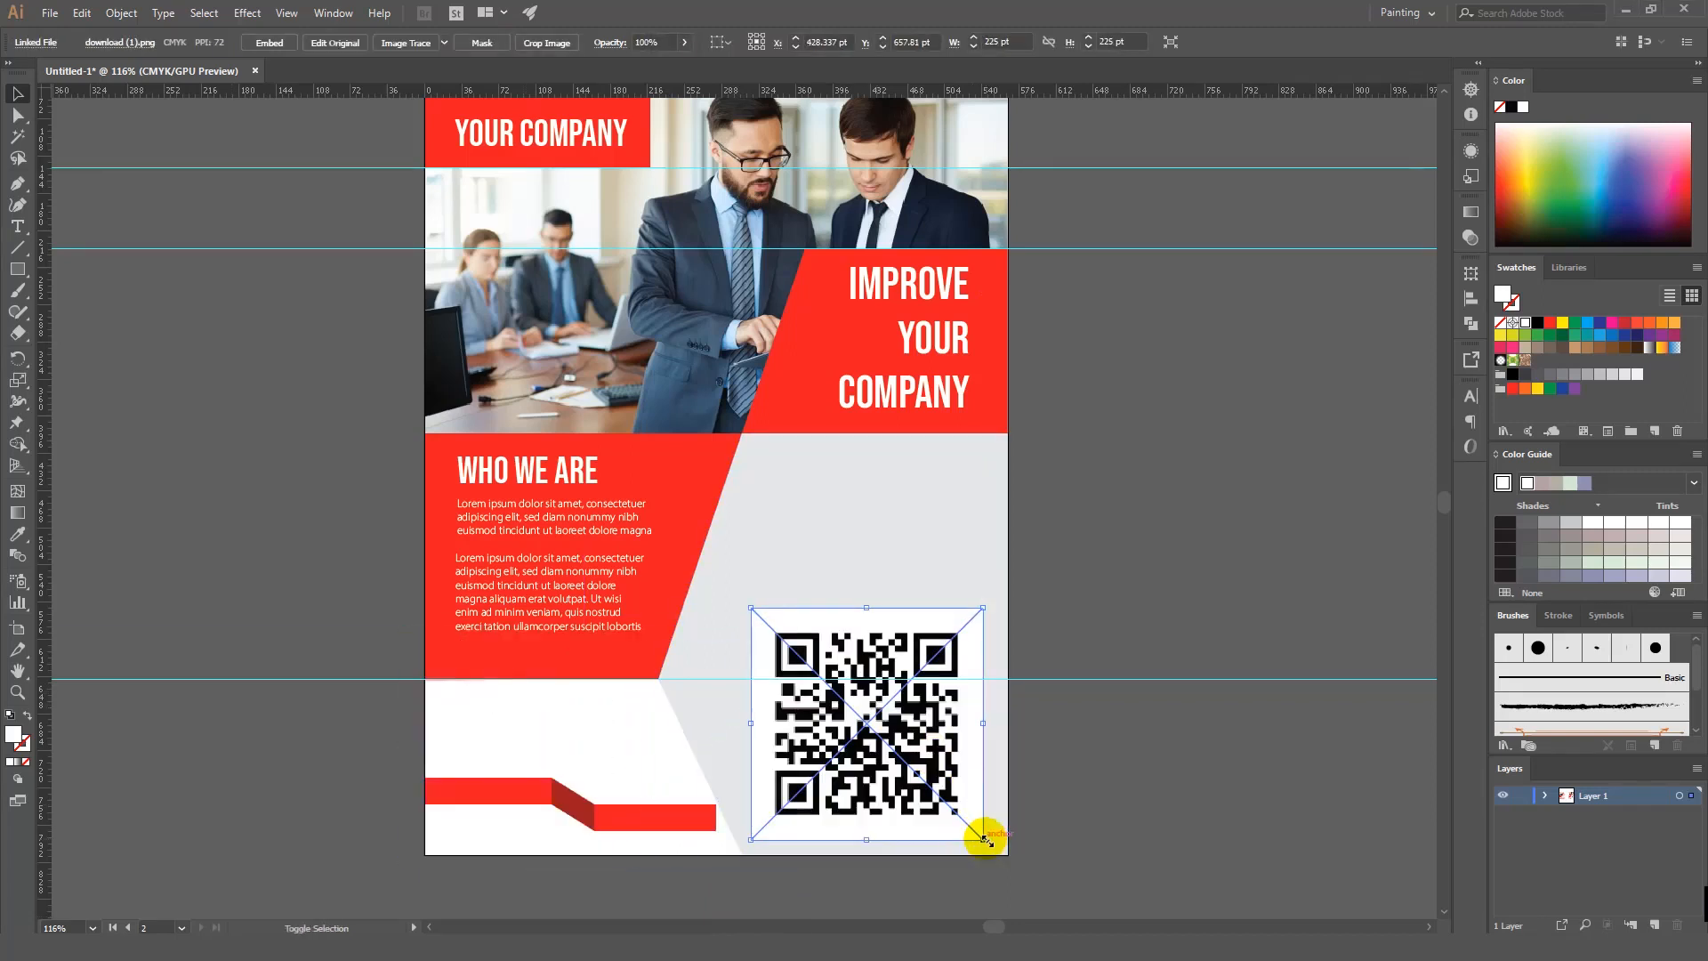
left_click_drag(986, 838, 659, 785)
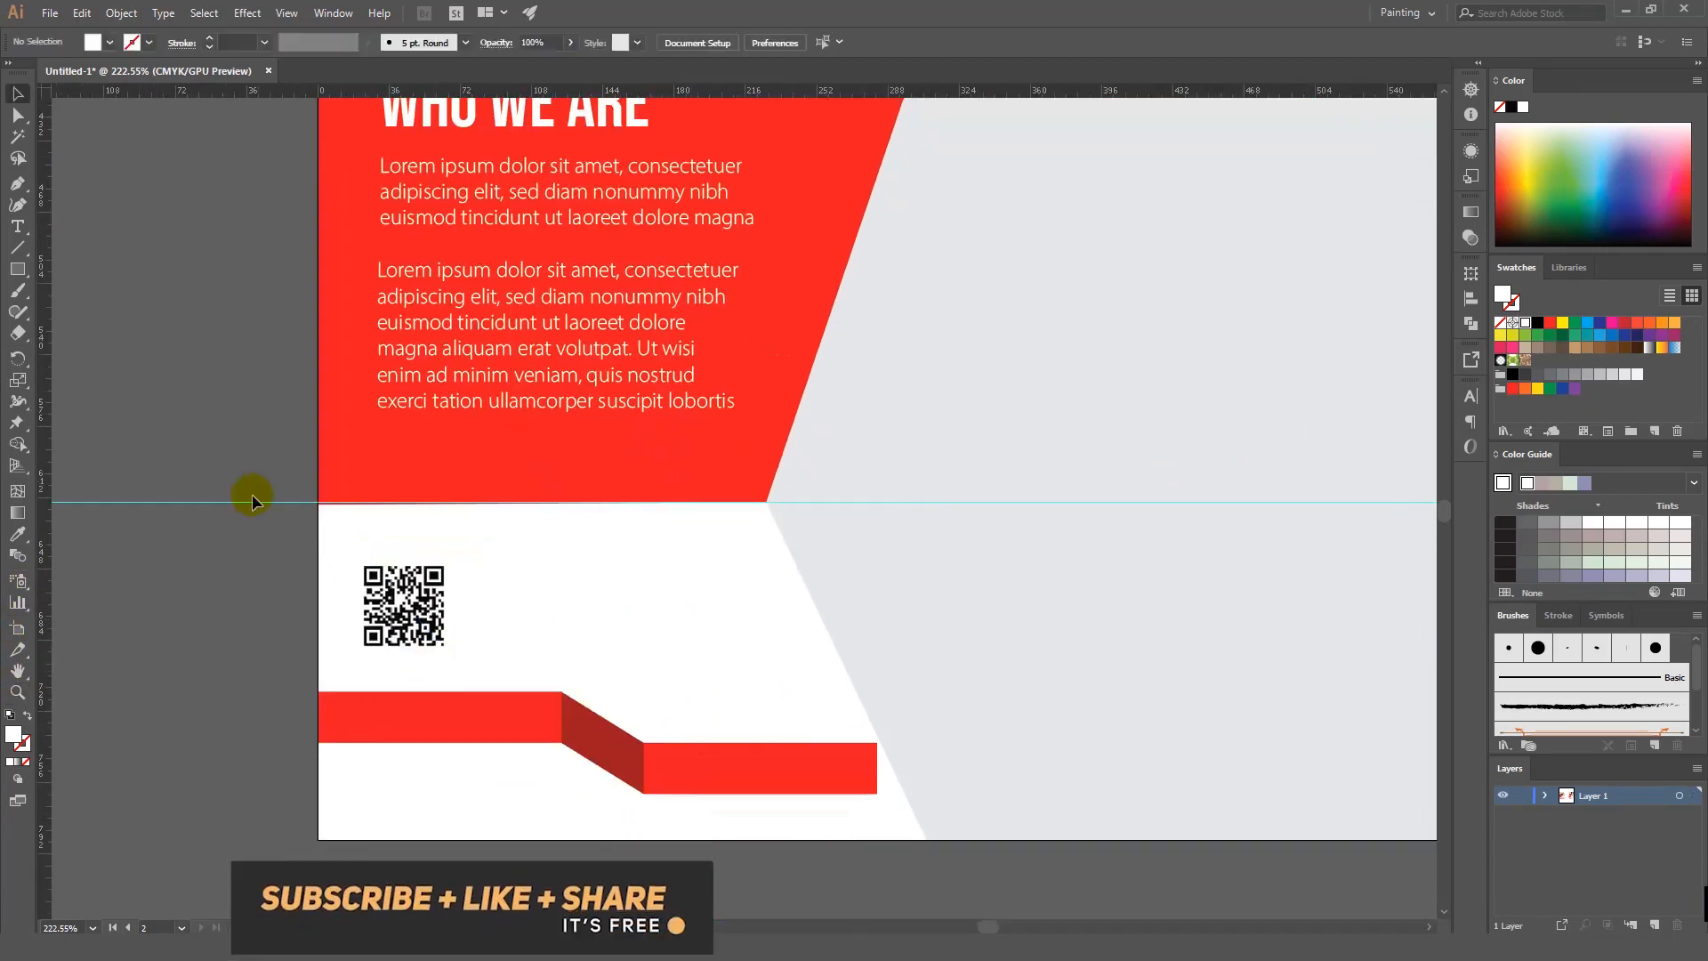
Step: Add a three-line black placeholder paragraph at 10 pt beside the QR code
left_click(24, 231)
left_click(1105, 43)
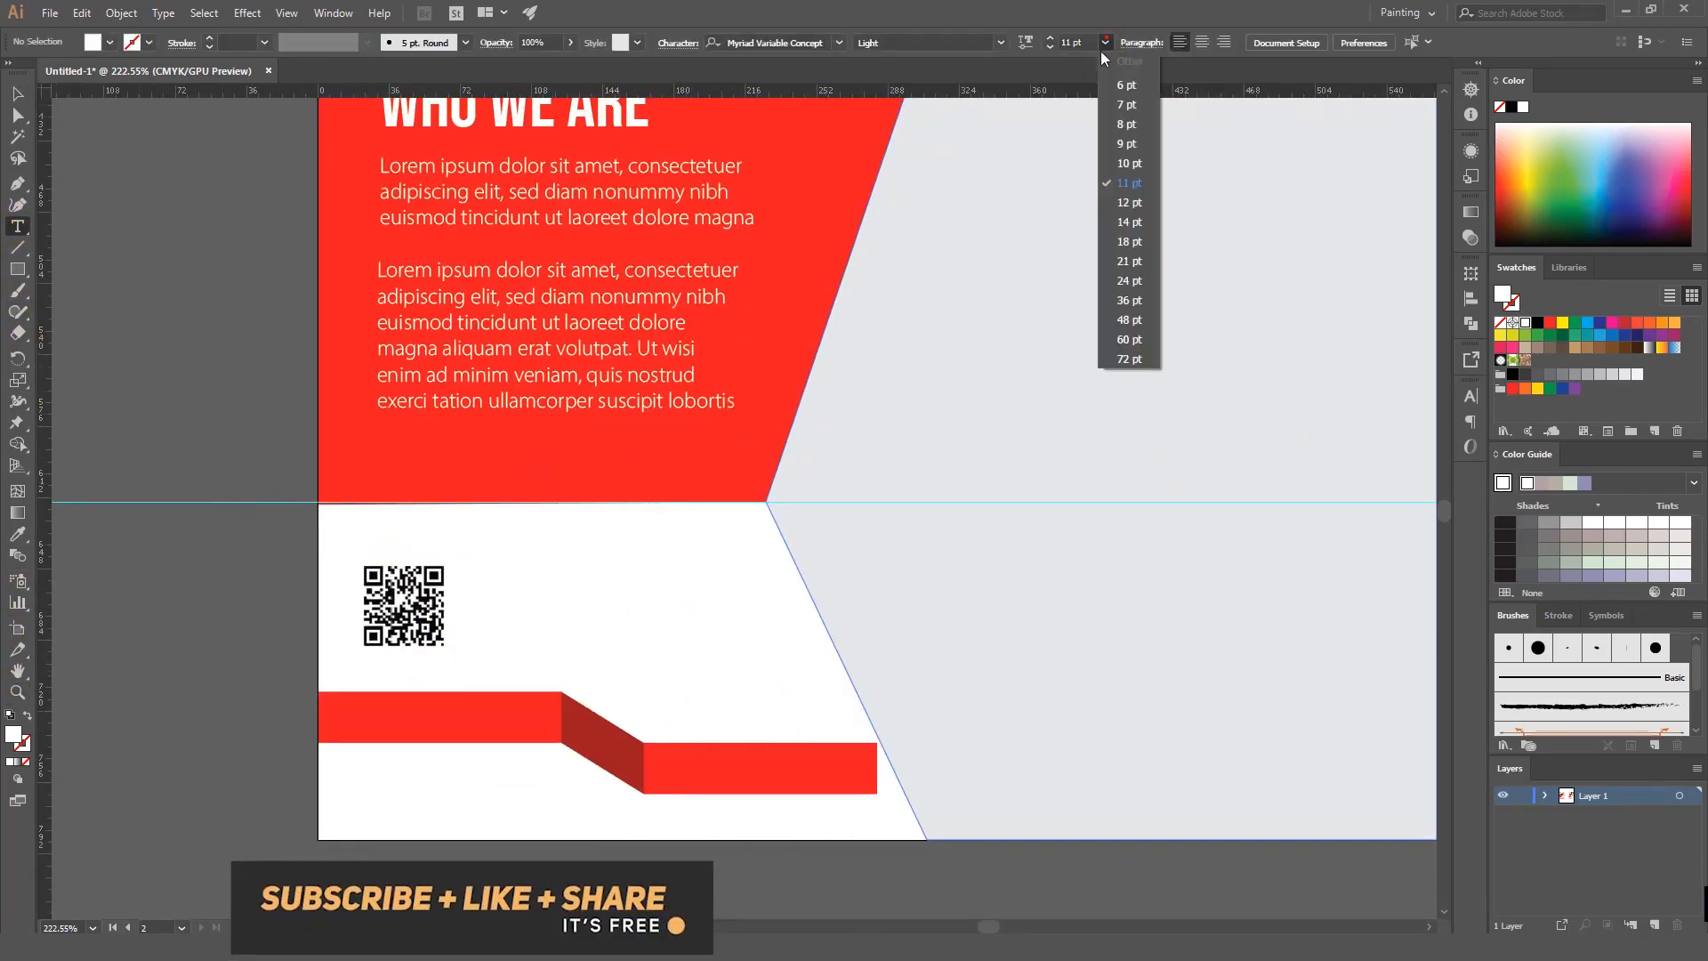
left_click(1125, 163)
left_click_drag(464, 571, 722, 646)
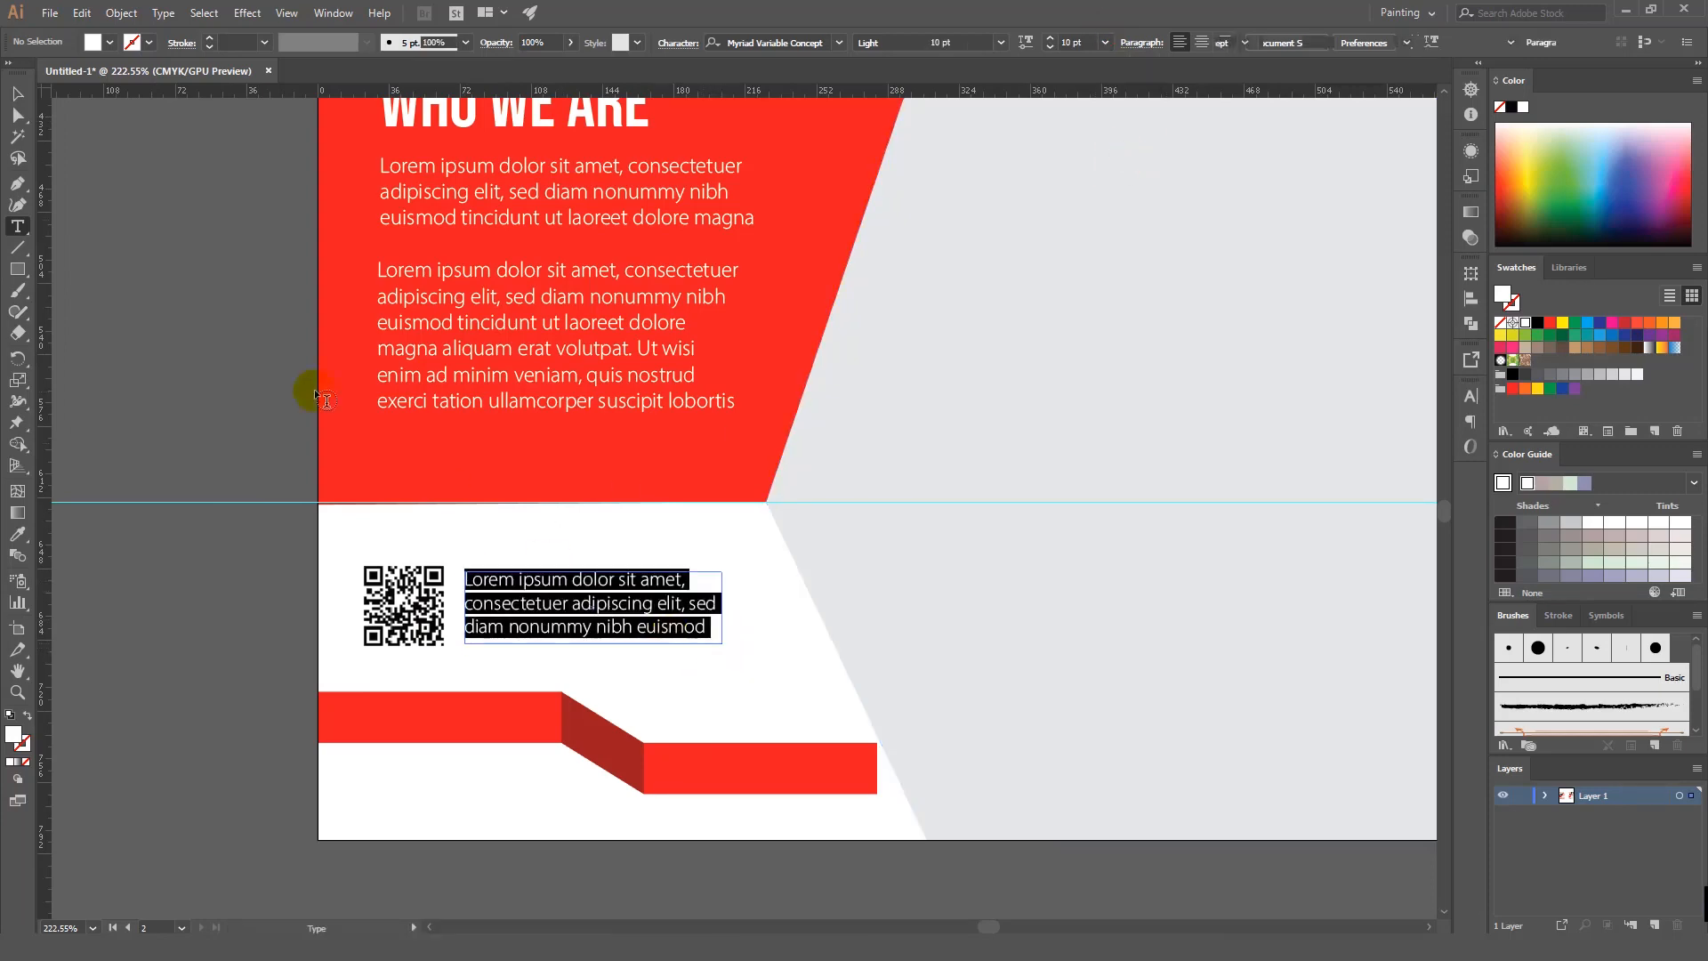
left_click(17, 93)
left_click(112, 283)
Step: Move the copied bold lorem ipsum heading and its paragraph into the upper part of the grey panel
key("minus")
key("ctrl+0")
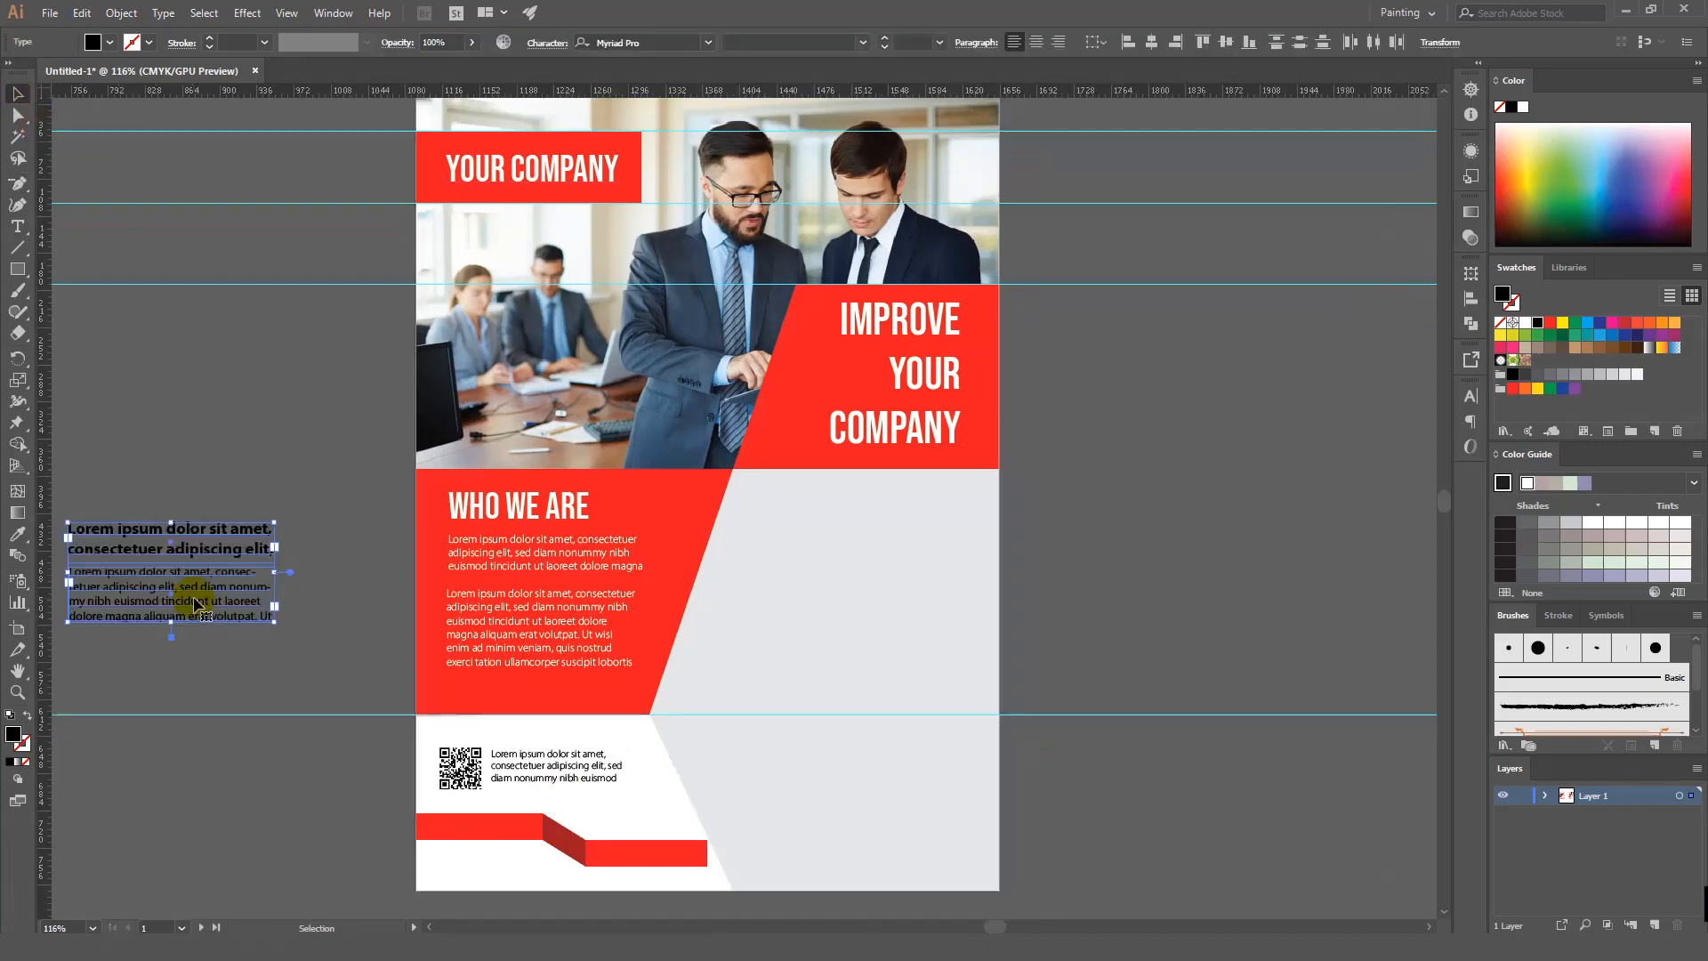
left_click_drag(190, 591, 889, 566)
left_click(1159, 530)
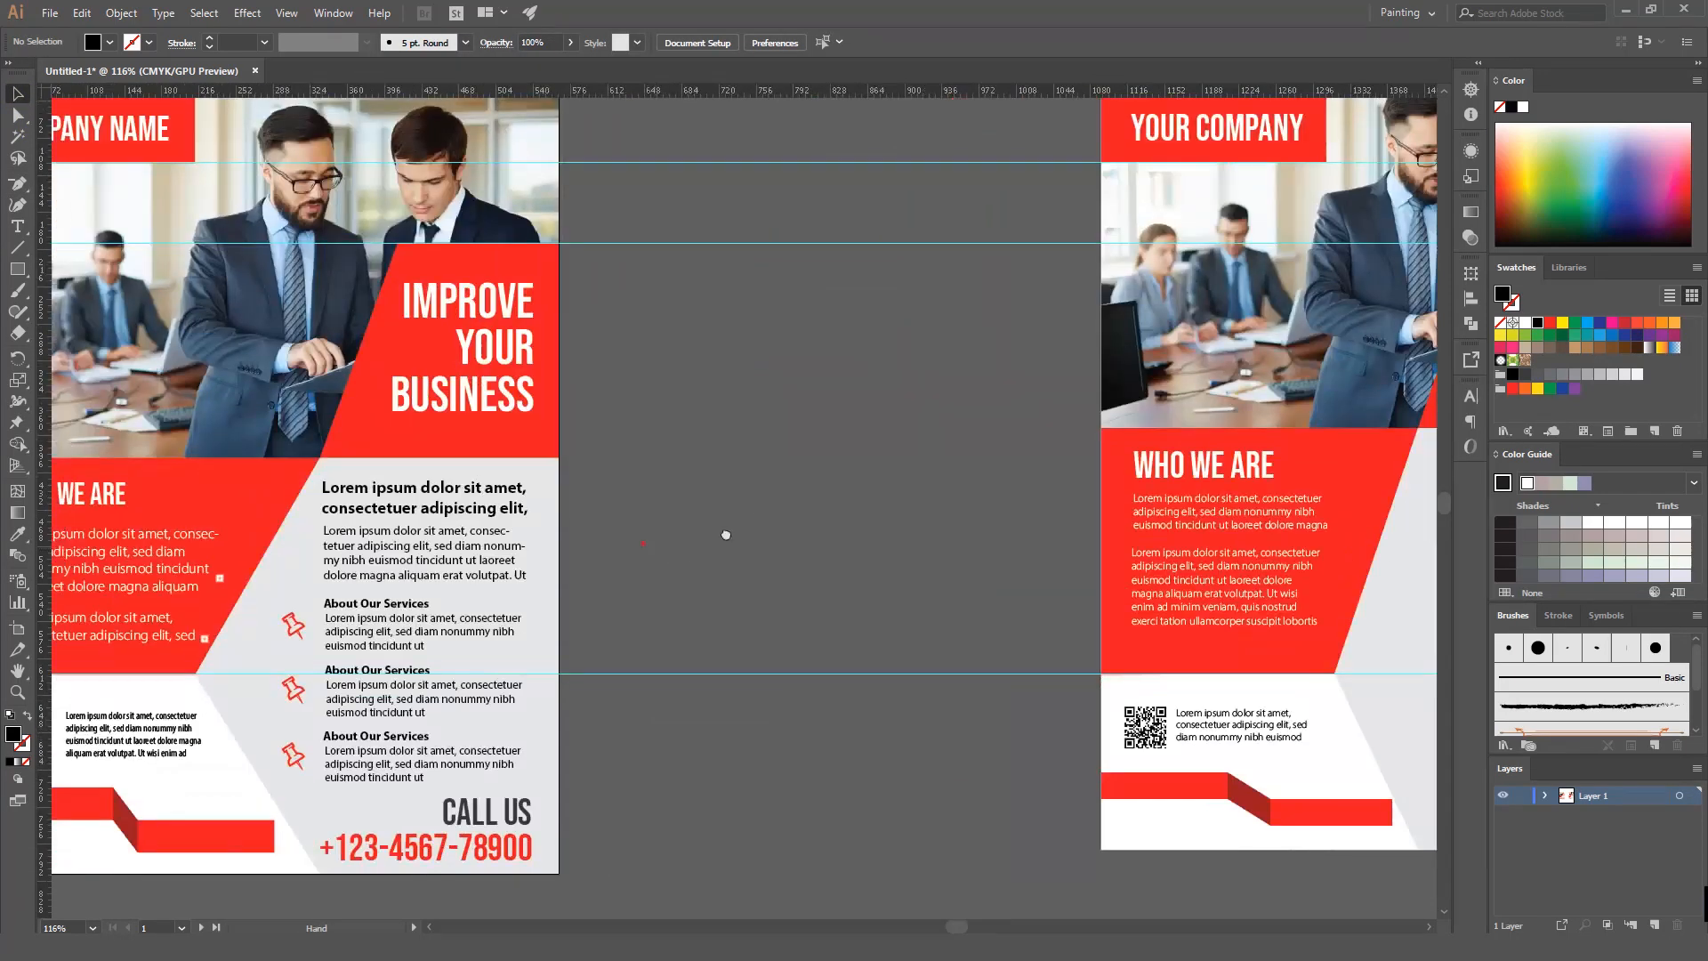
Step: Copy the first "About Our Services" block with its pin icon from the finished flyer and place it below the grey panel's paragraph
left_click(449, 600)
left_click(441, 602)
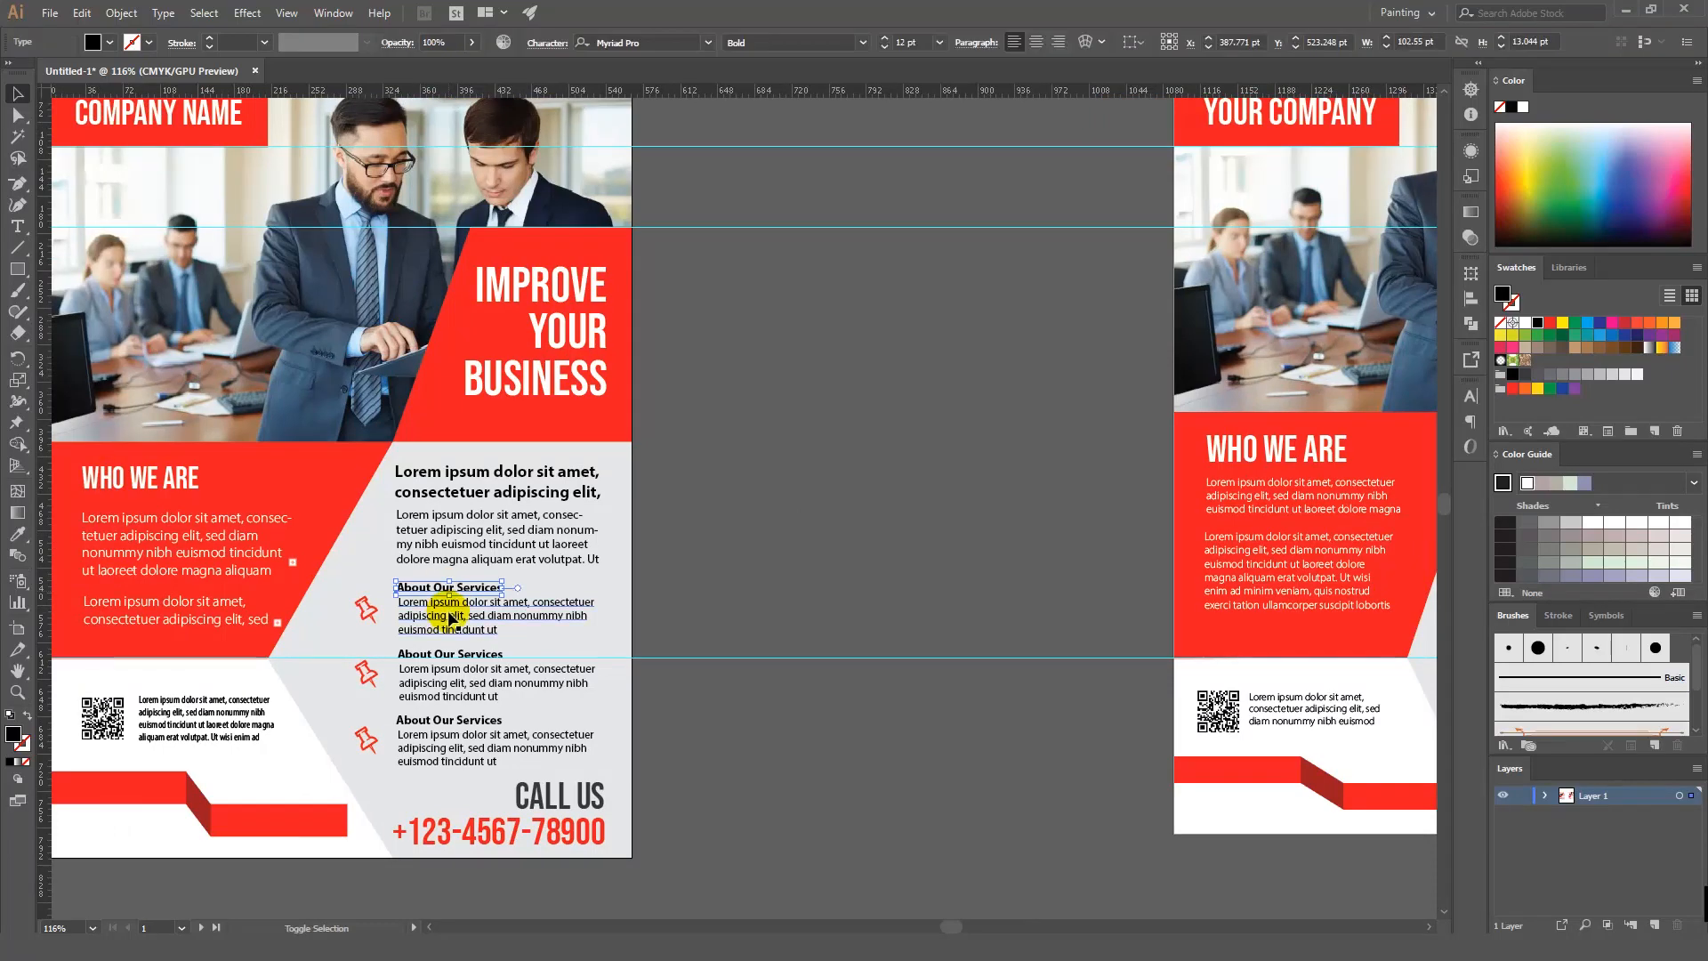
left_click(366, 608, "shift")
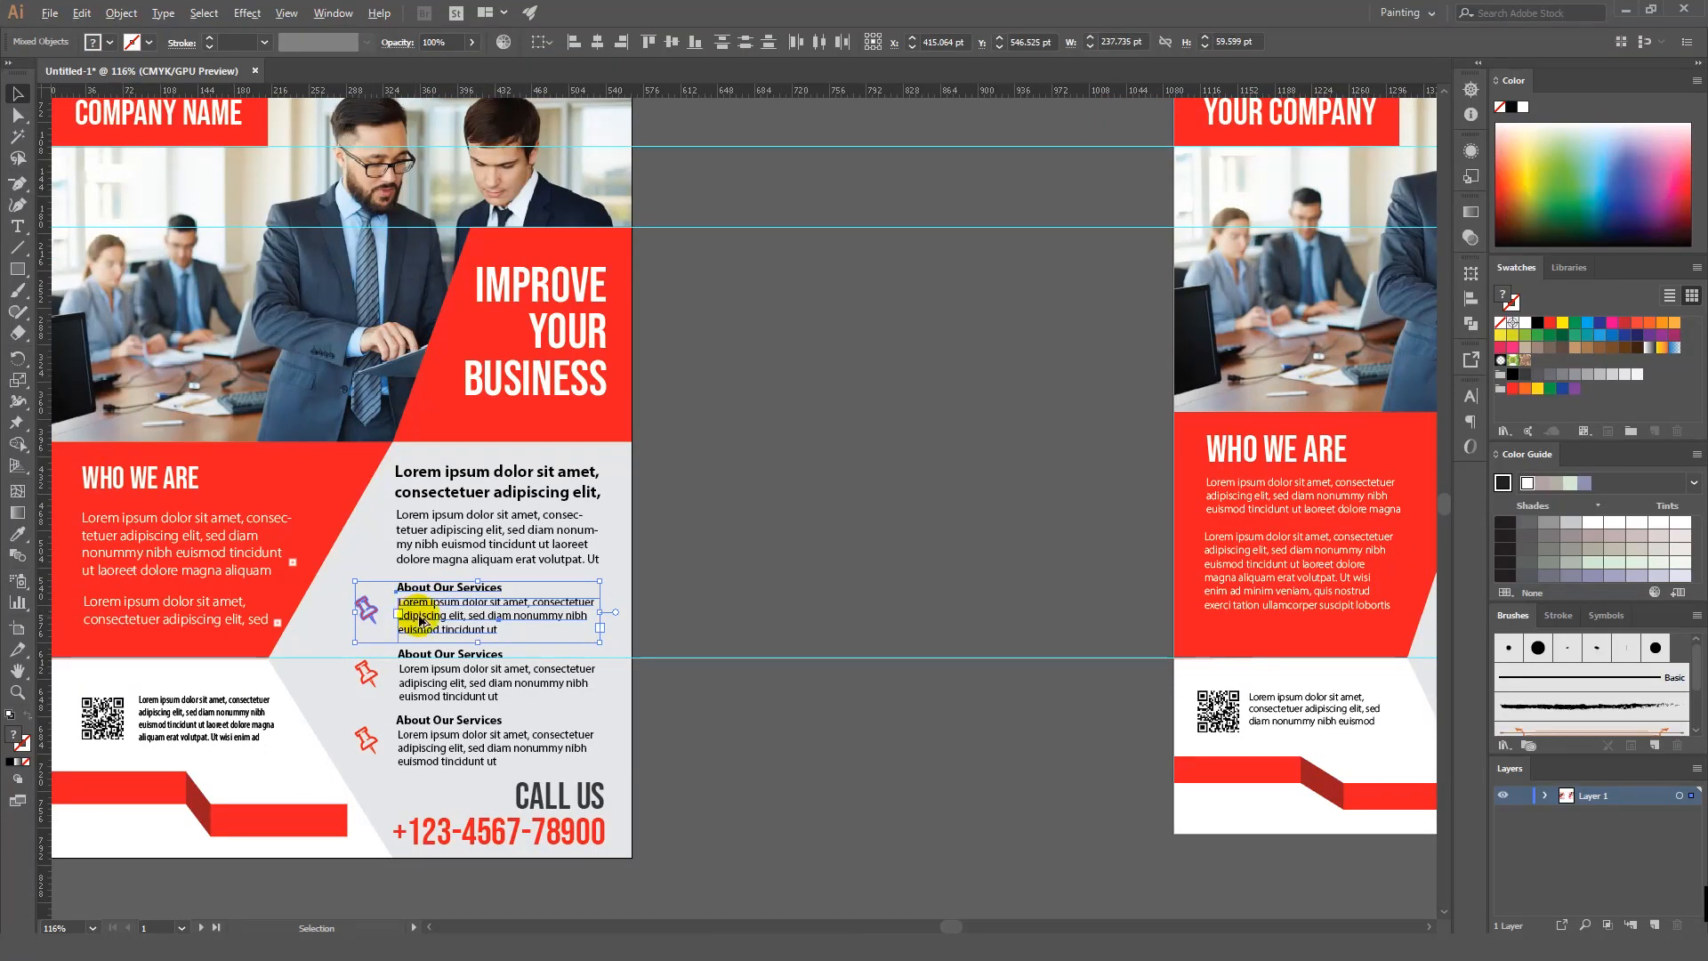
left_click_drag(439, 614, 974, 562)
left_click_drag(901, 557, 178, 597)
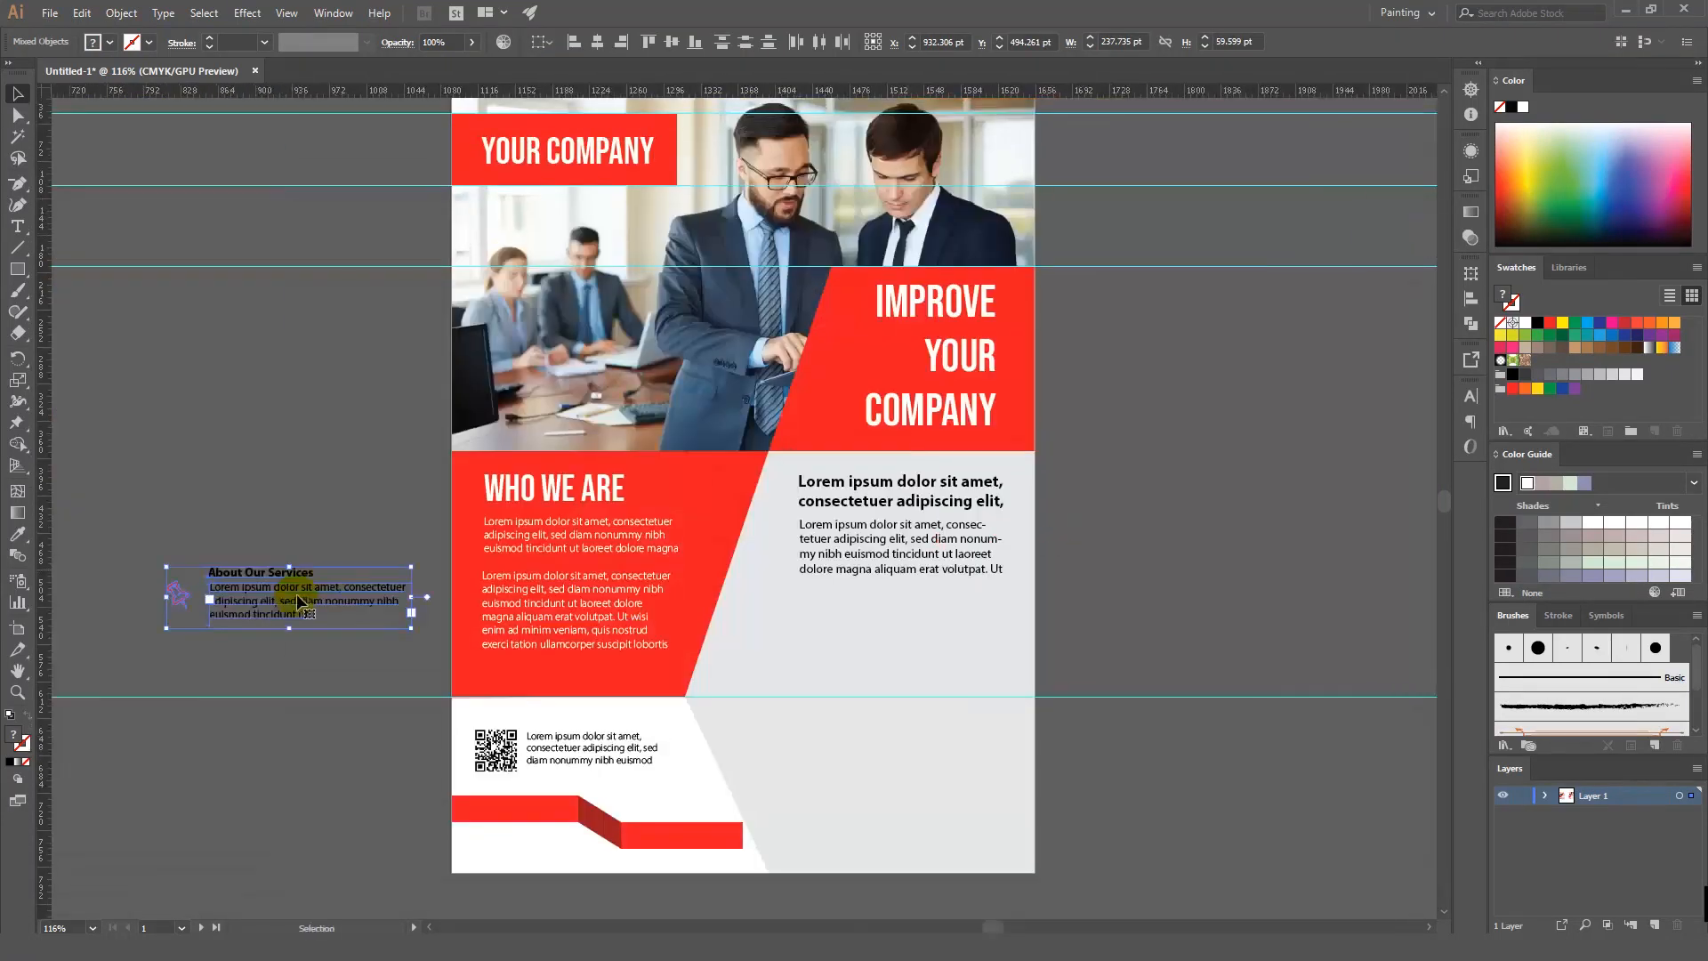
left_click_drag(312, 599, 895, 633)
Step: Bring the "About Our Services" block and its pin icon to the front of the grey panel
right_click(931, 610)
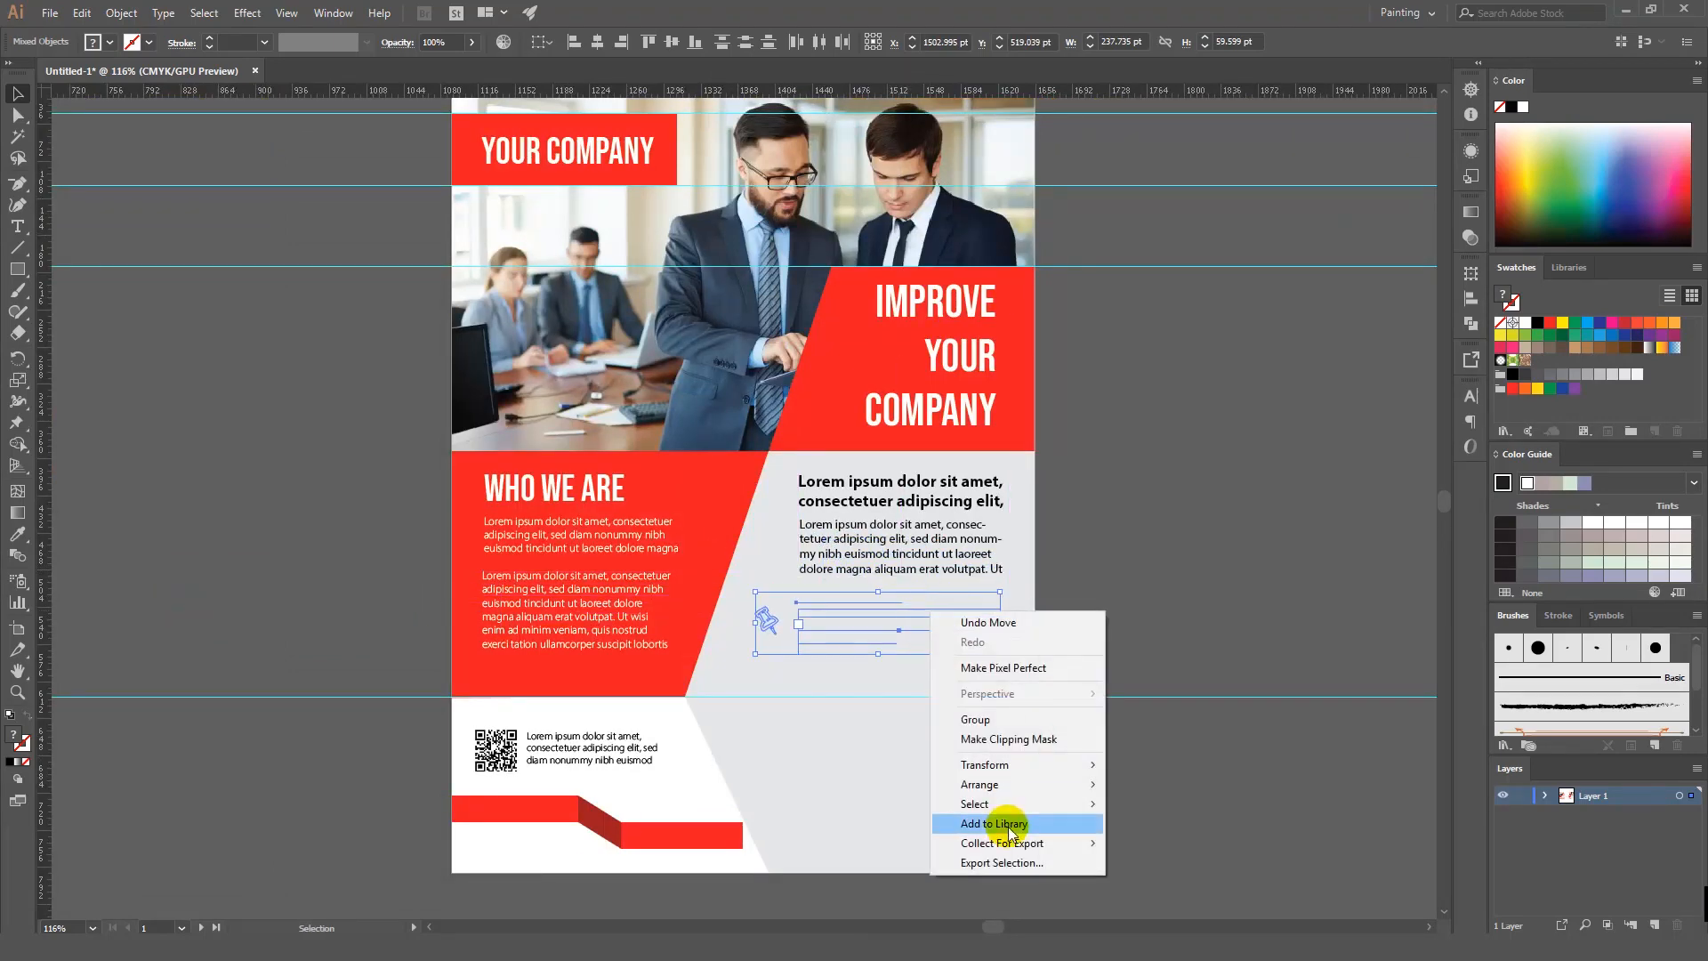
mouse_move(1094, 784)
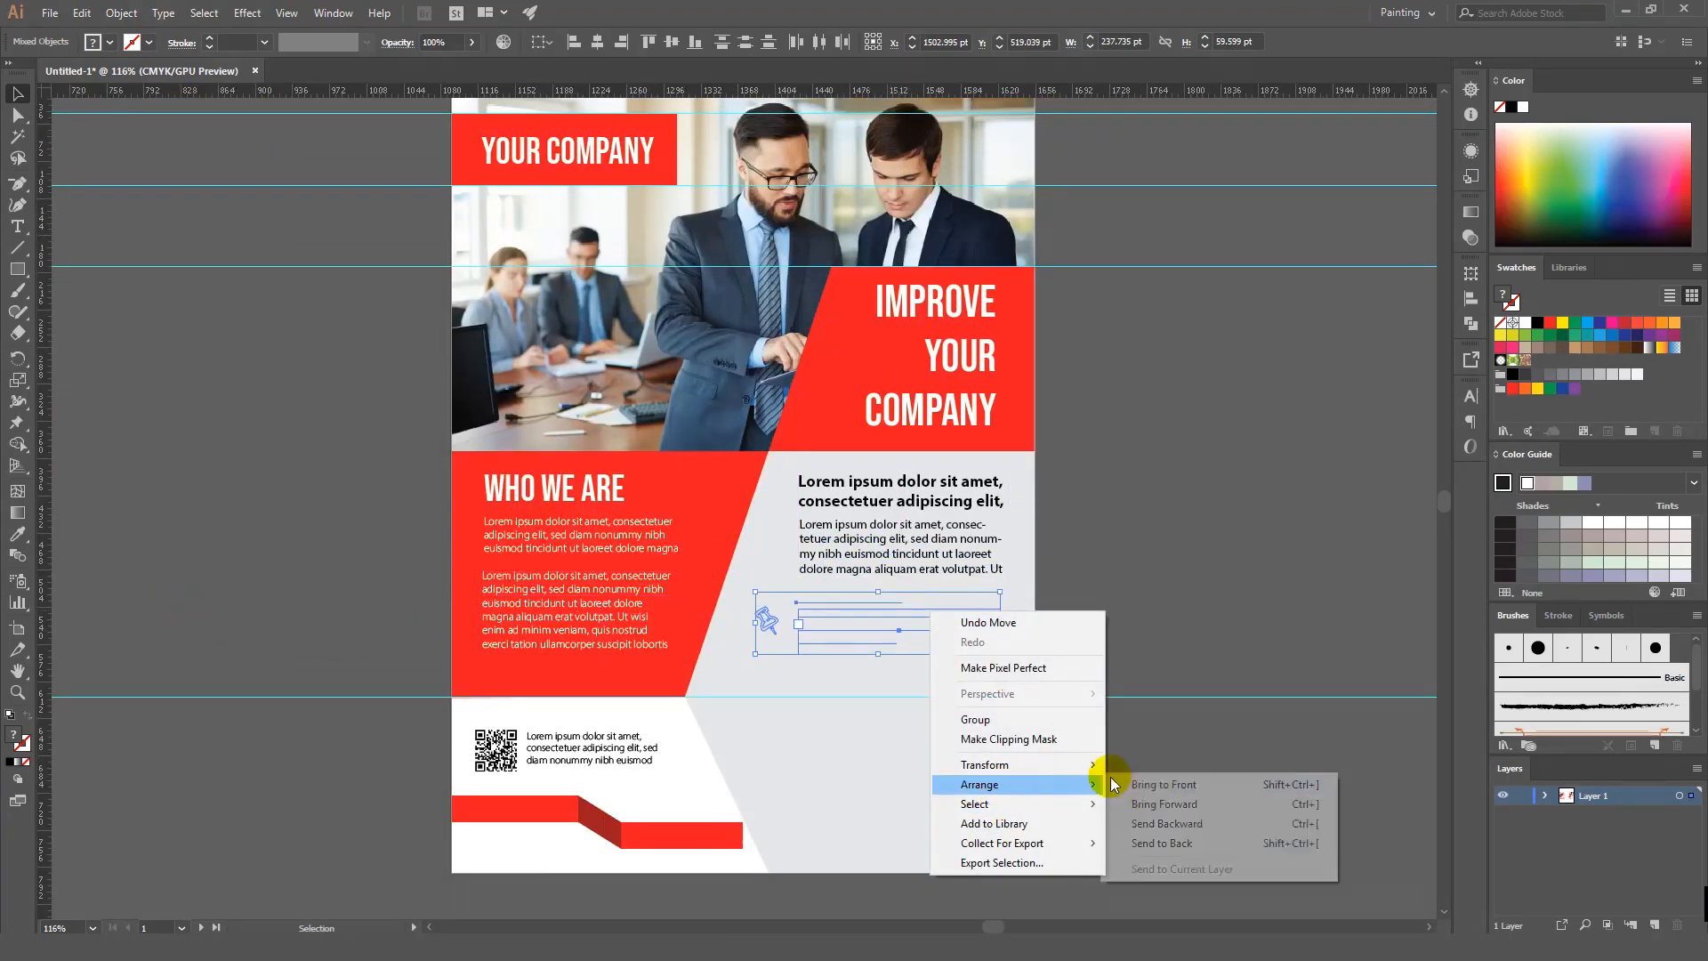
left_click(1172, 784)
left_click(1151, 552)
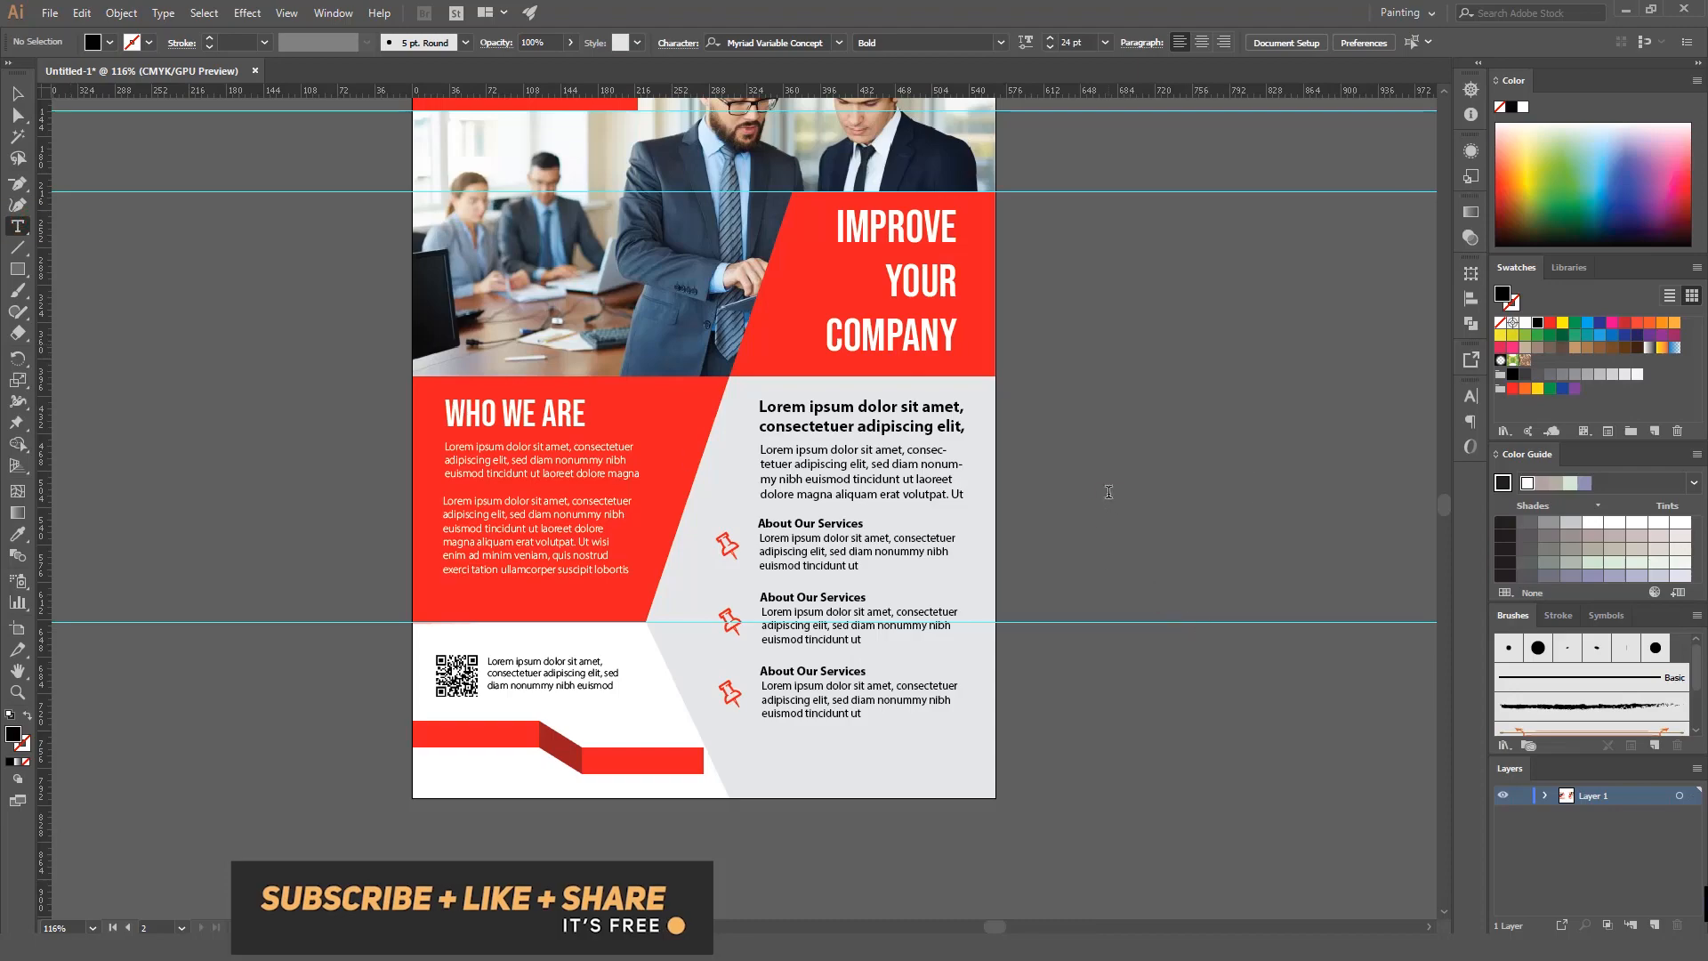
Step: Add the text "CALL US" and a phone number beside the flyer and set both in Bebas Neue Regular
left_click(1108, 491)
type("CALL US")
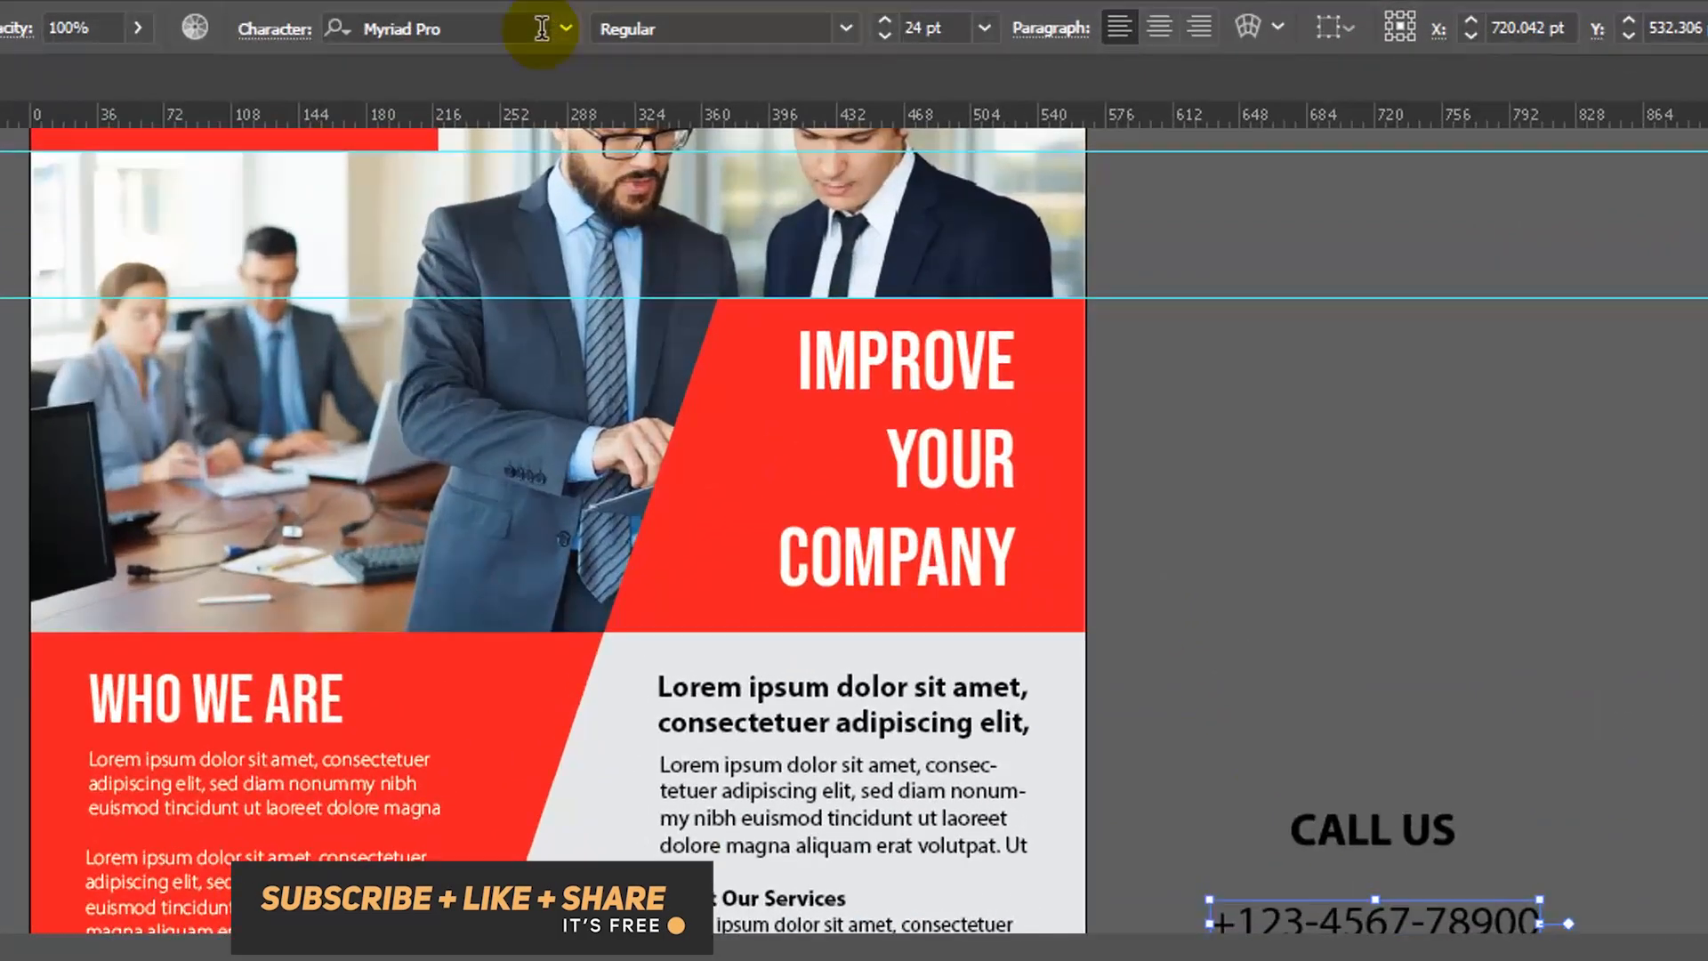
left_click(814, 42)
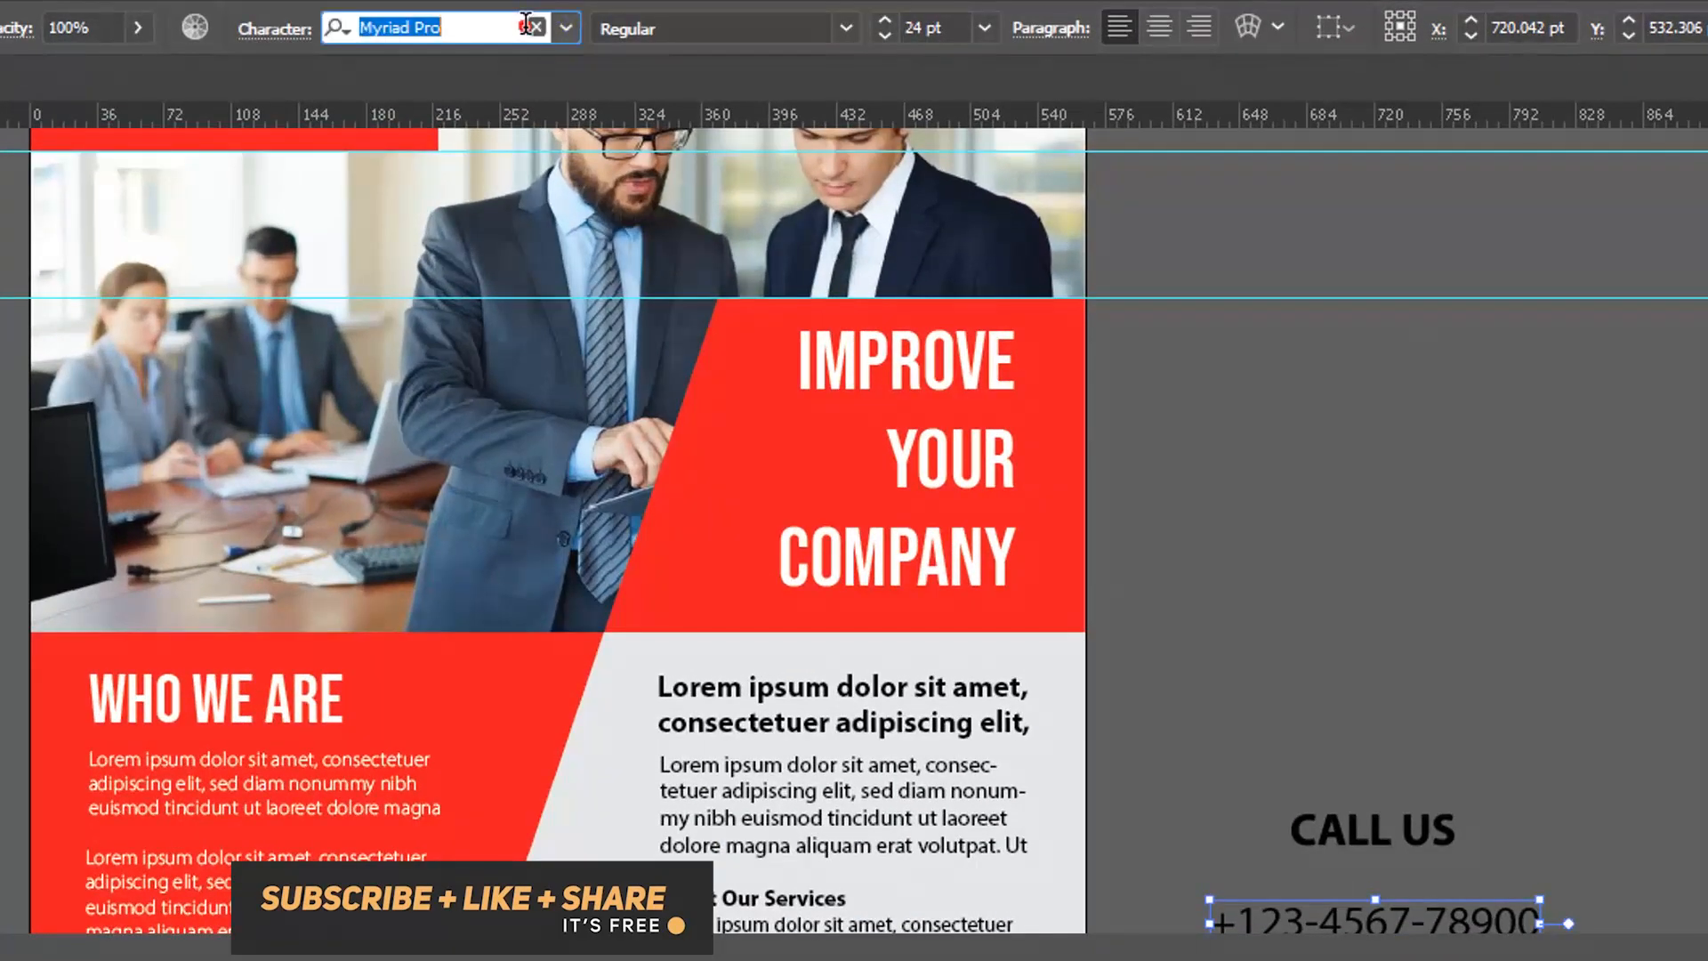
type("beb")
left_click(551, 125)
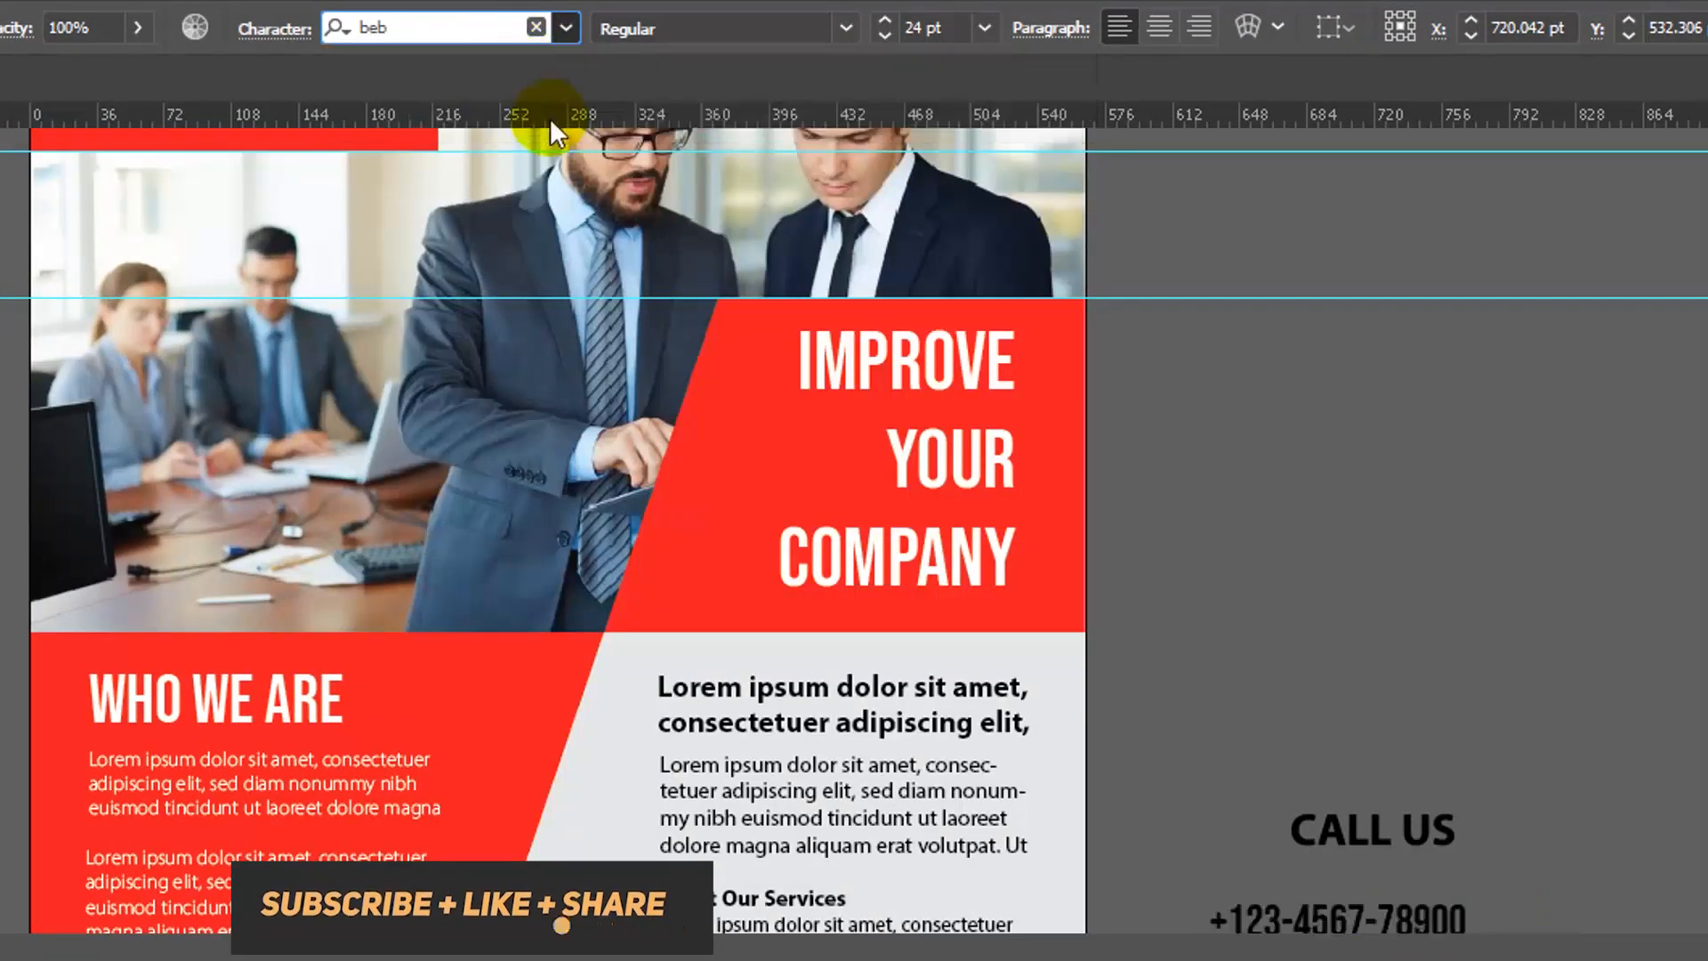
left_click(1413, 845)
left_click(400, 32)
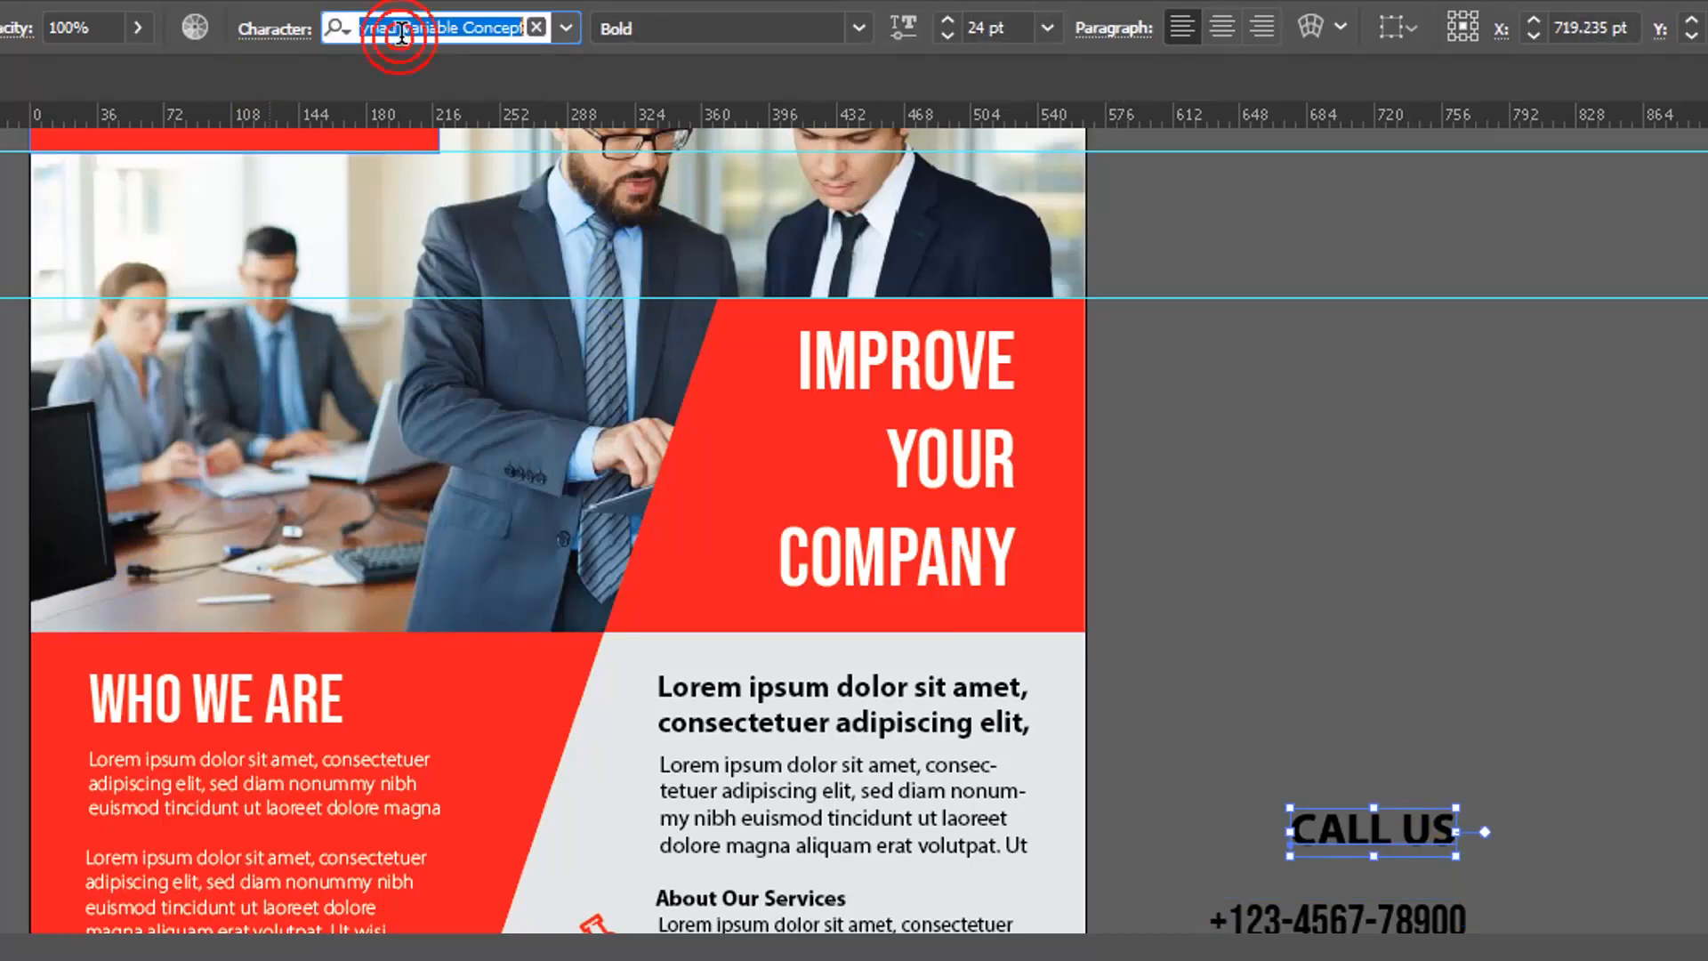
type("beb")
left_click(446, 120)
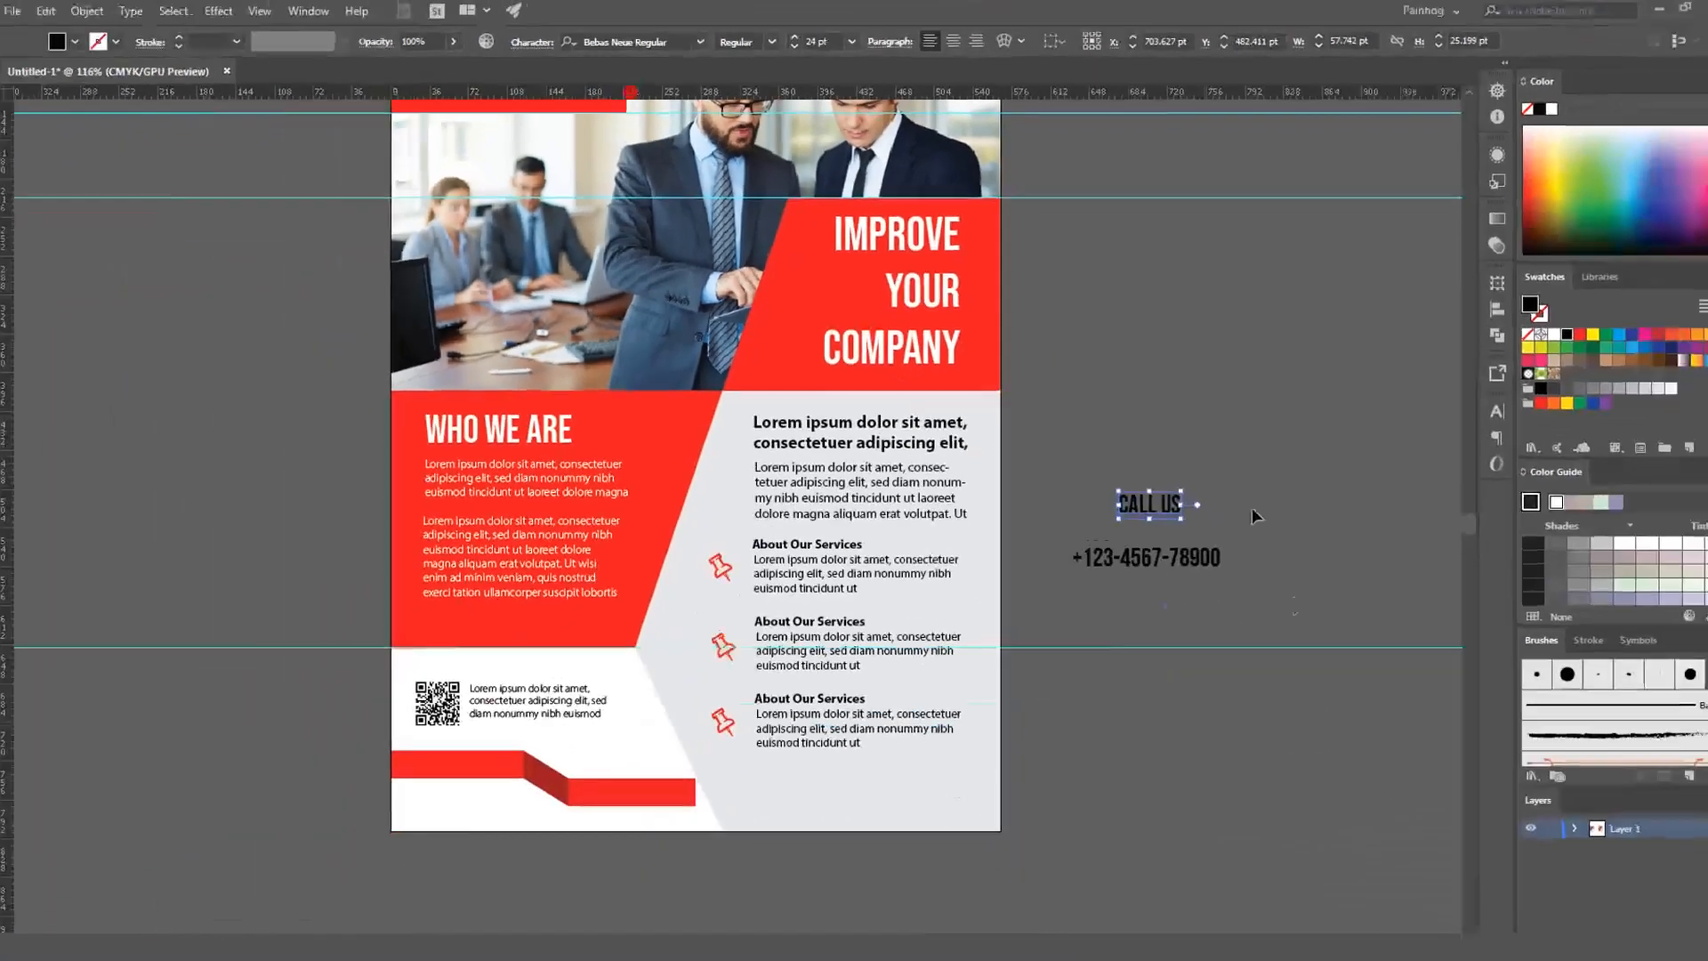
Step: Move "CALL US" and the phone number to the grey panel's lower right corner, with "CALL US" close above the number's right end
left_click(1408, 925, "shift")
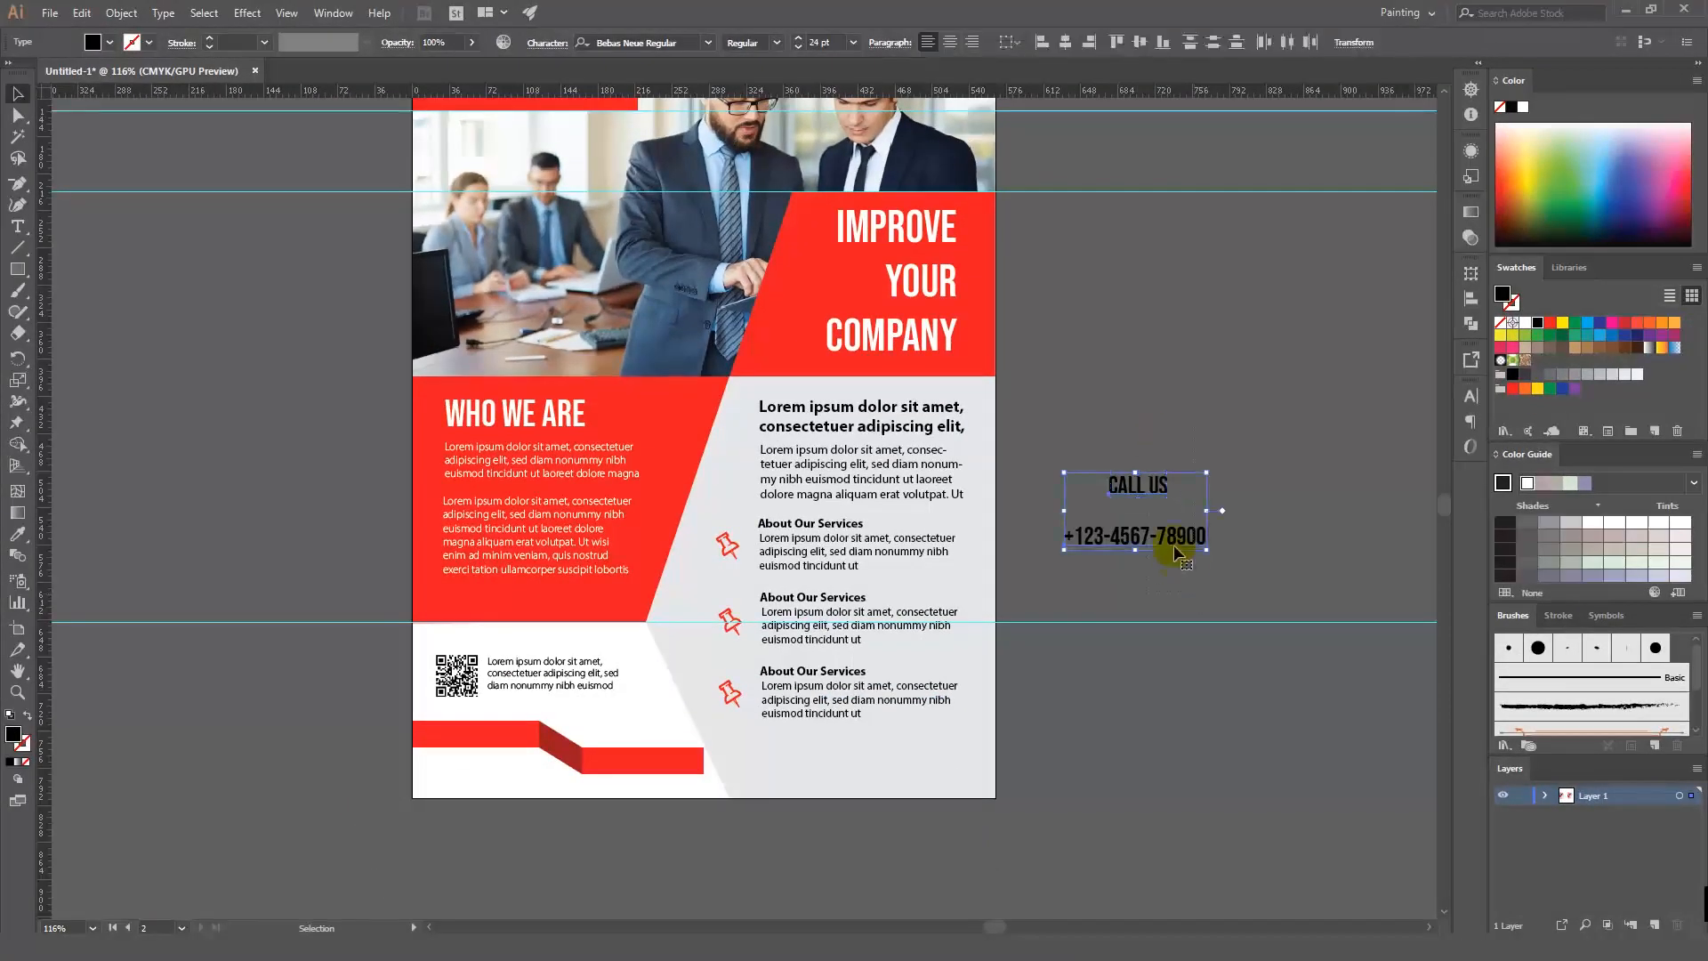
left_click_drag(1179, 554, 930, 781)
left_click(1148, 782)
left_click_drag(905, 720, 939, 749)
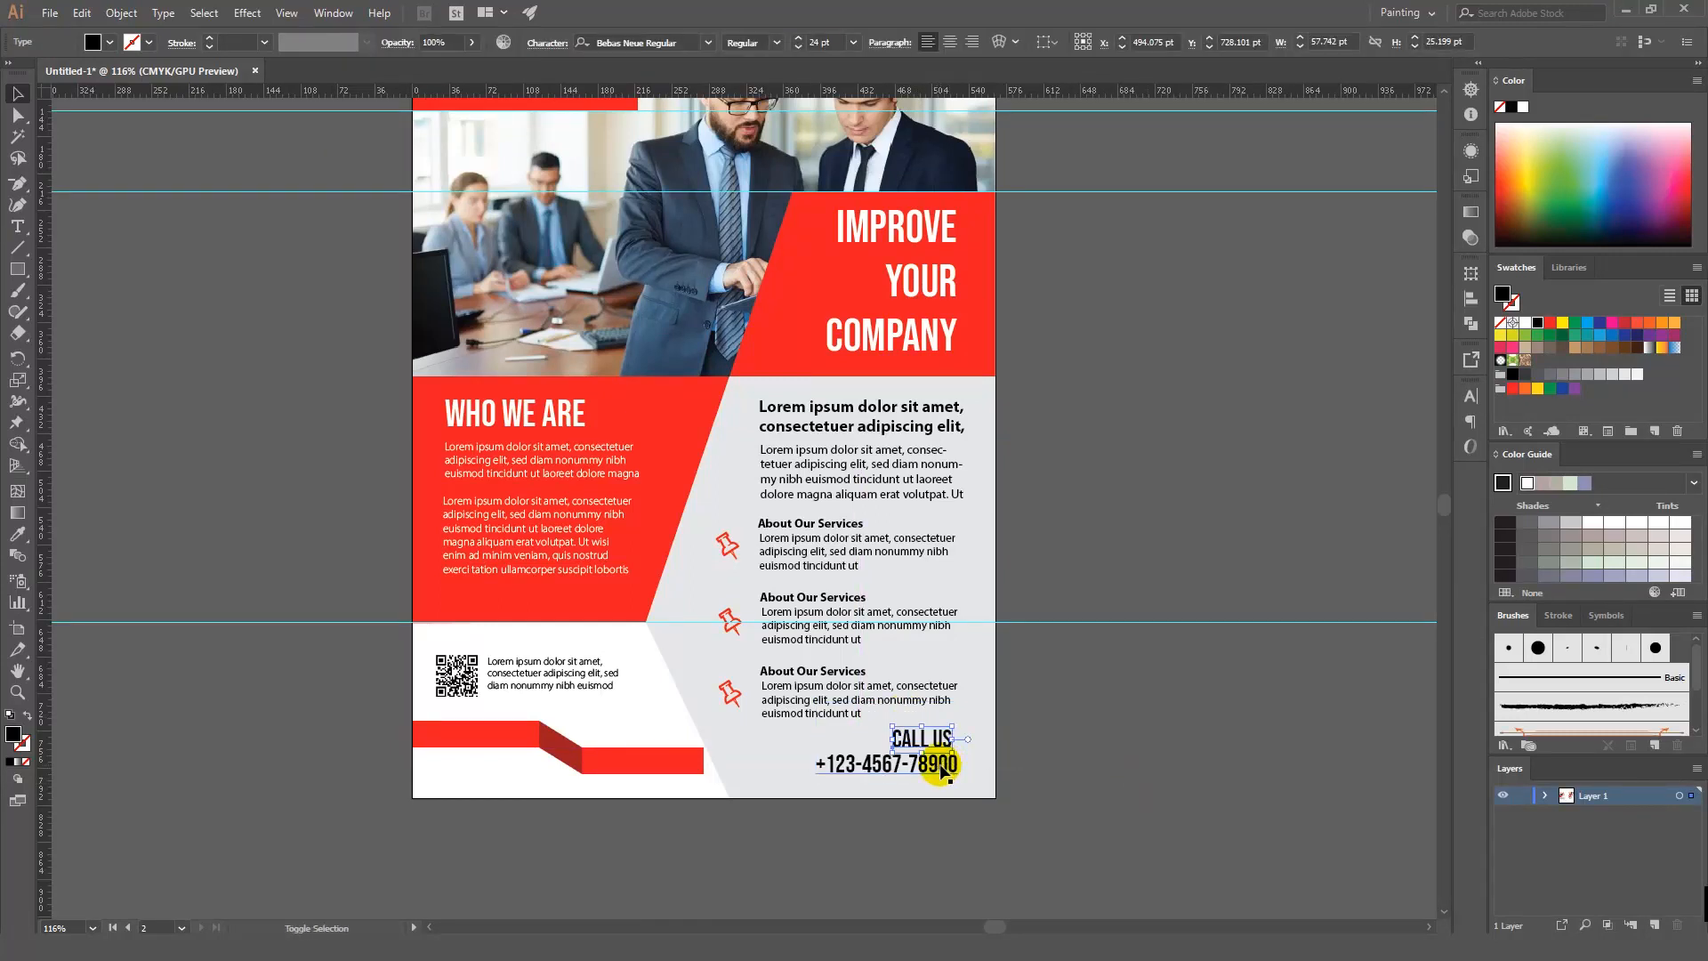
Step: Enlarge "CALL US" and the phone number to 35 pt and reposition them inside the grey panel's right edge
left_click(941, 767, "shift")
left_click(797, 38)
left_click(797, 39)
left_click(797, 38)
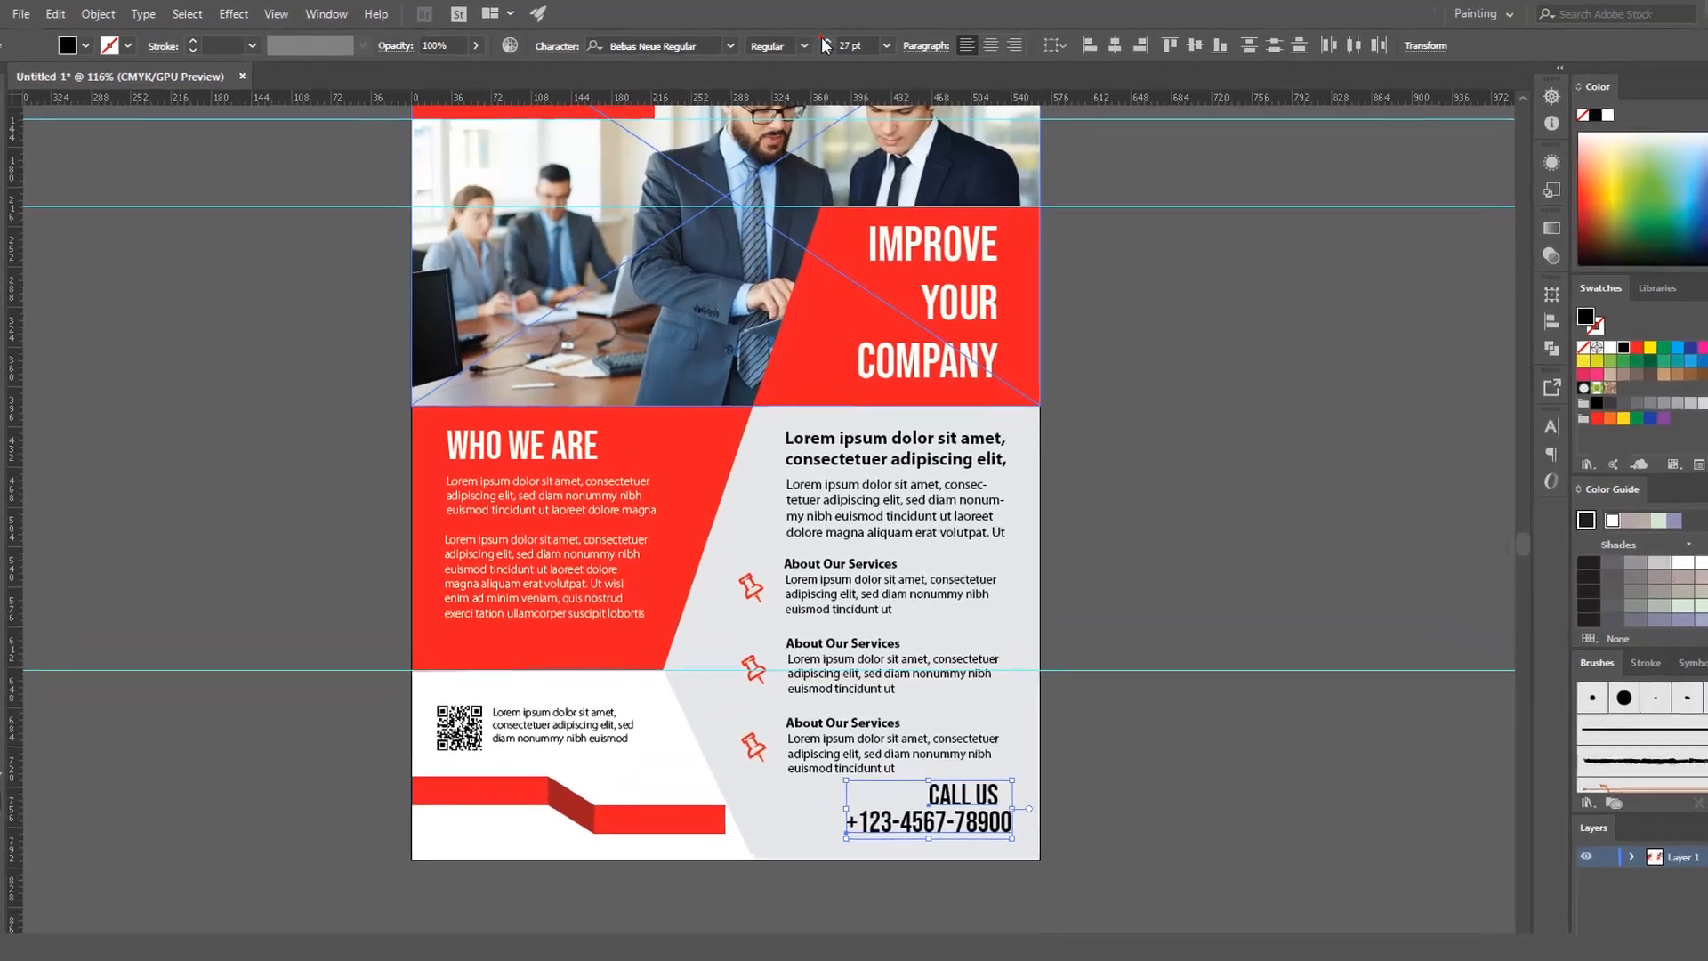
left_click(825, 41)
left_click(825, 41)
left_click(825, 41)
left_click(825, 41)
left_click(825, 41)
left_click(825, 41)
left_click(825, 41)
left_click(825, 41)
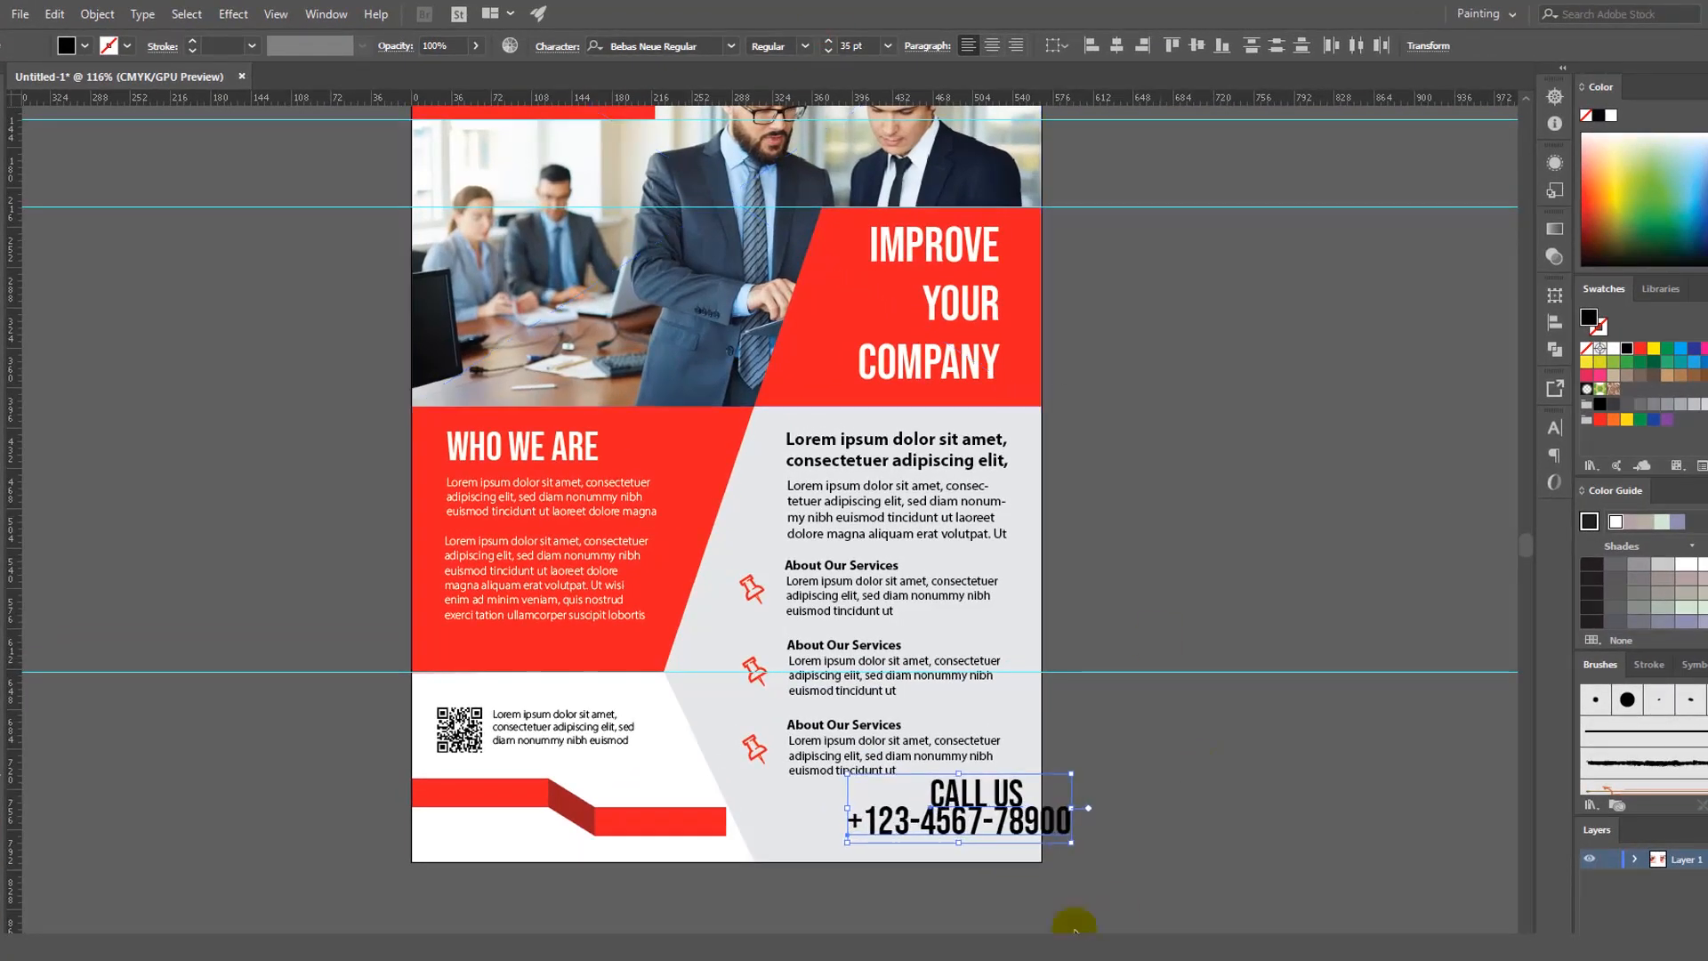
left_click_drag(1020, 834, 964, 833)
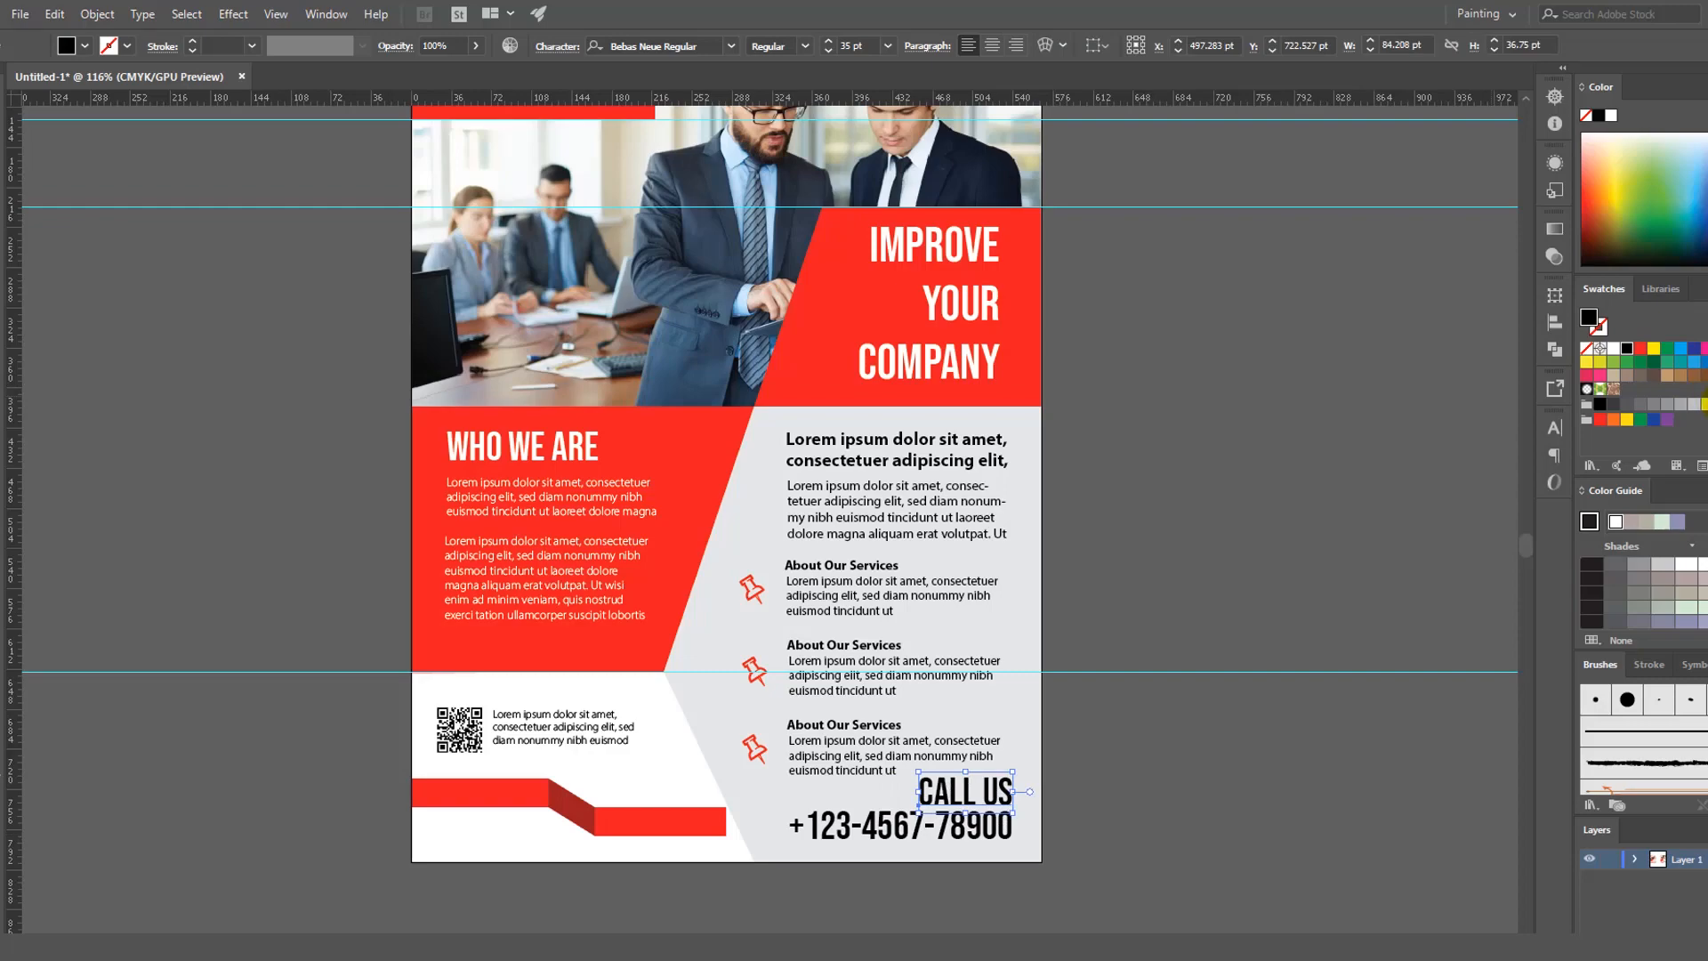
Step: Fill the "CALL US" text with dark grey and the phone number with red
left_click(1701, 403)
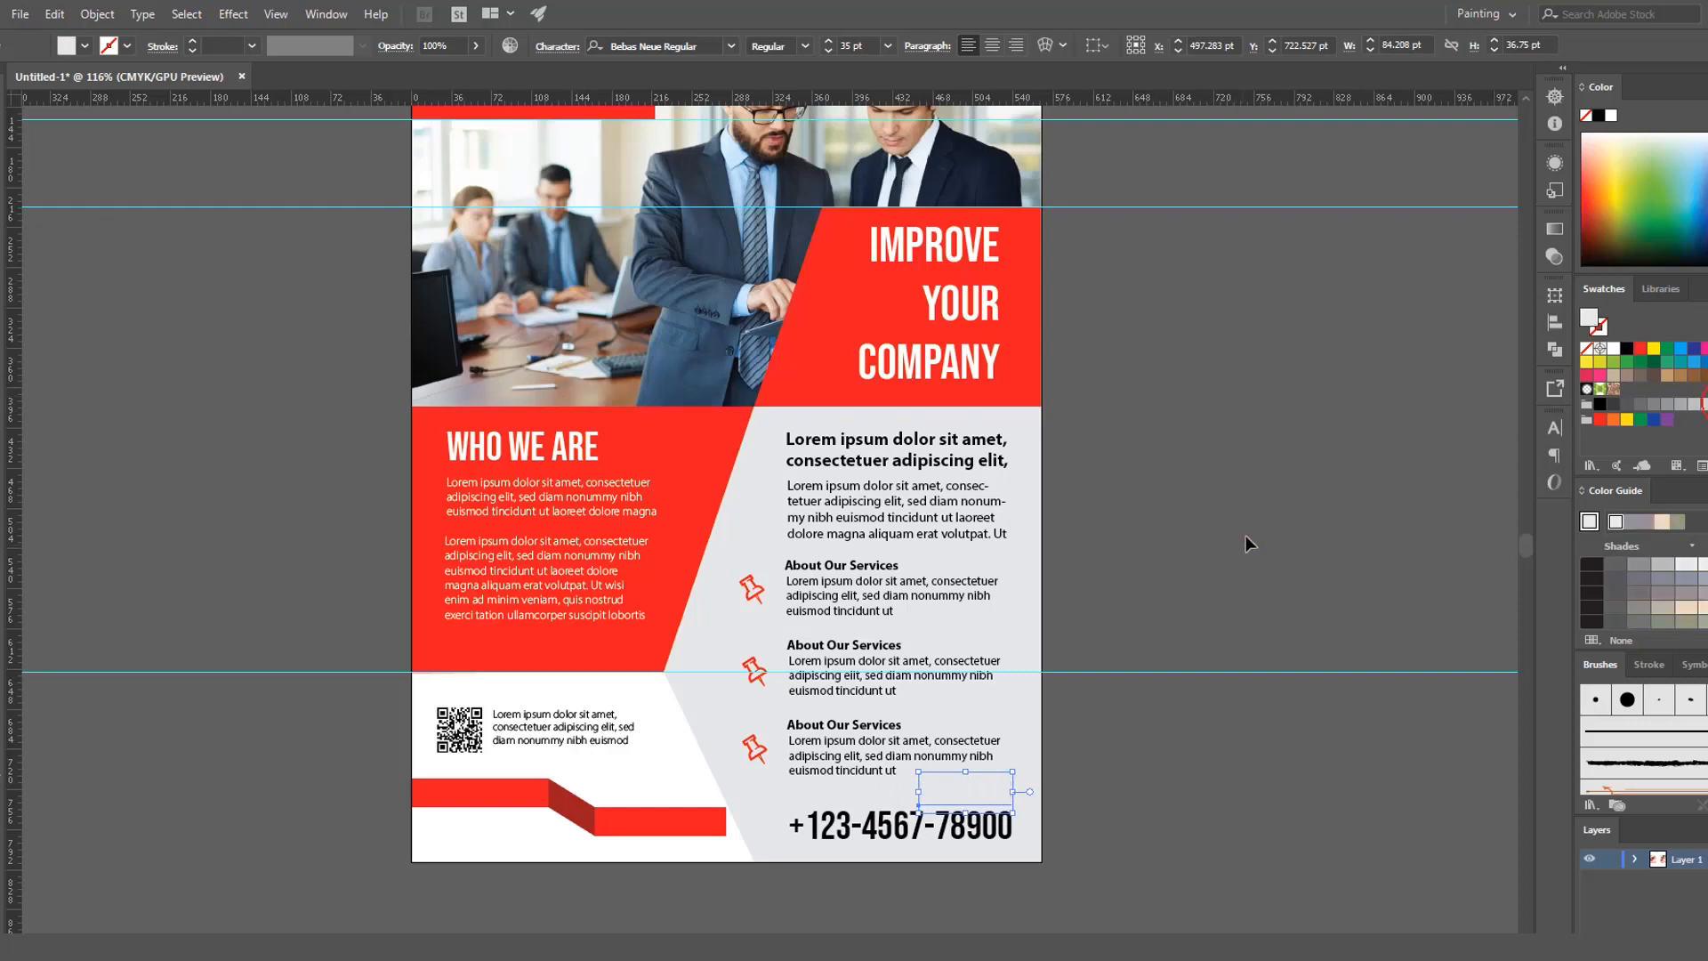
left_click(1614, 405)
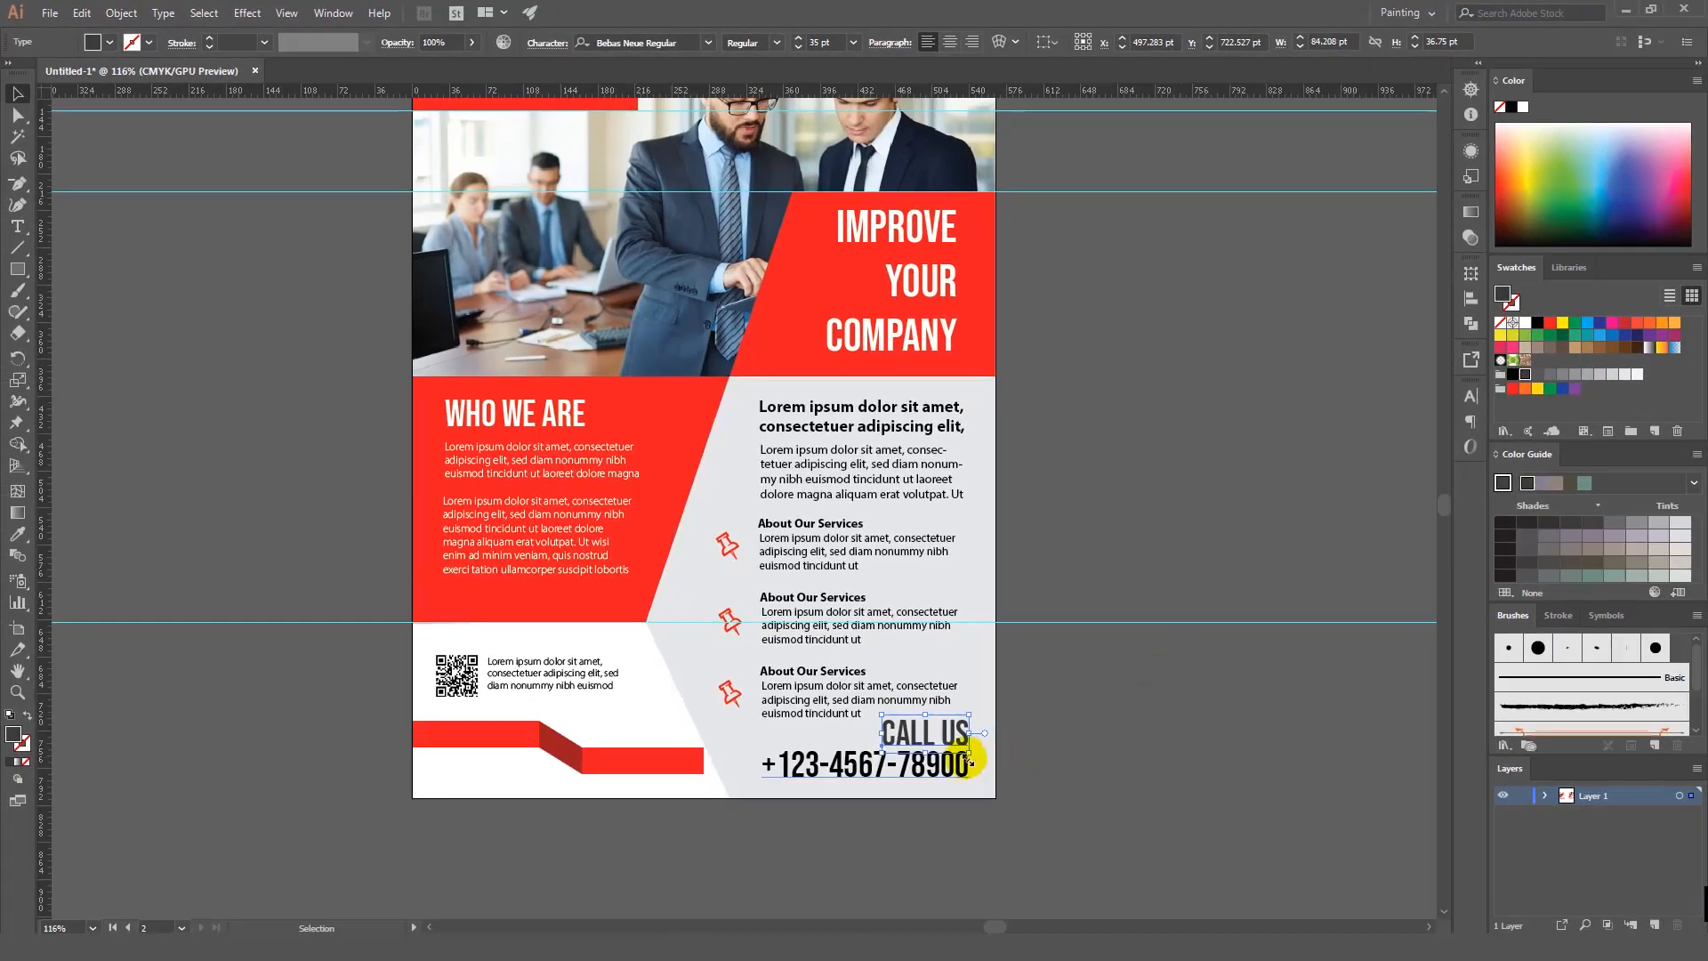
left_click(1548, 324)
left_click(1205, 523)
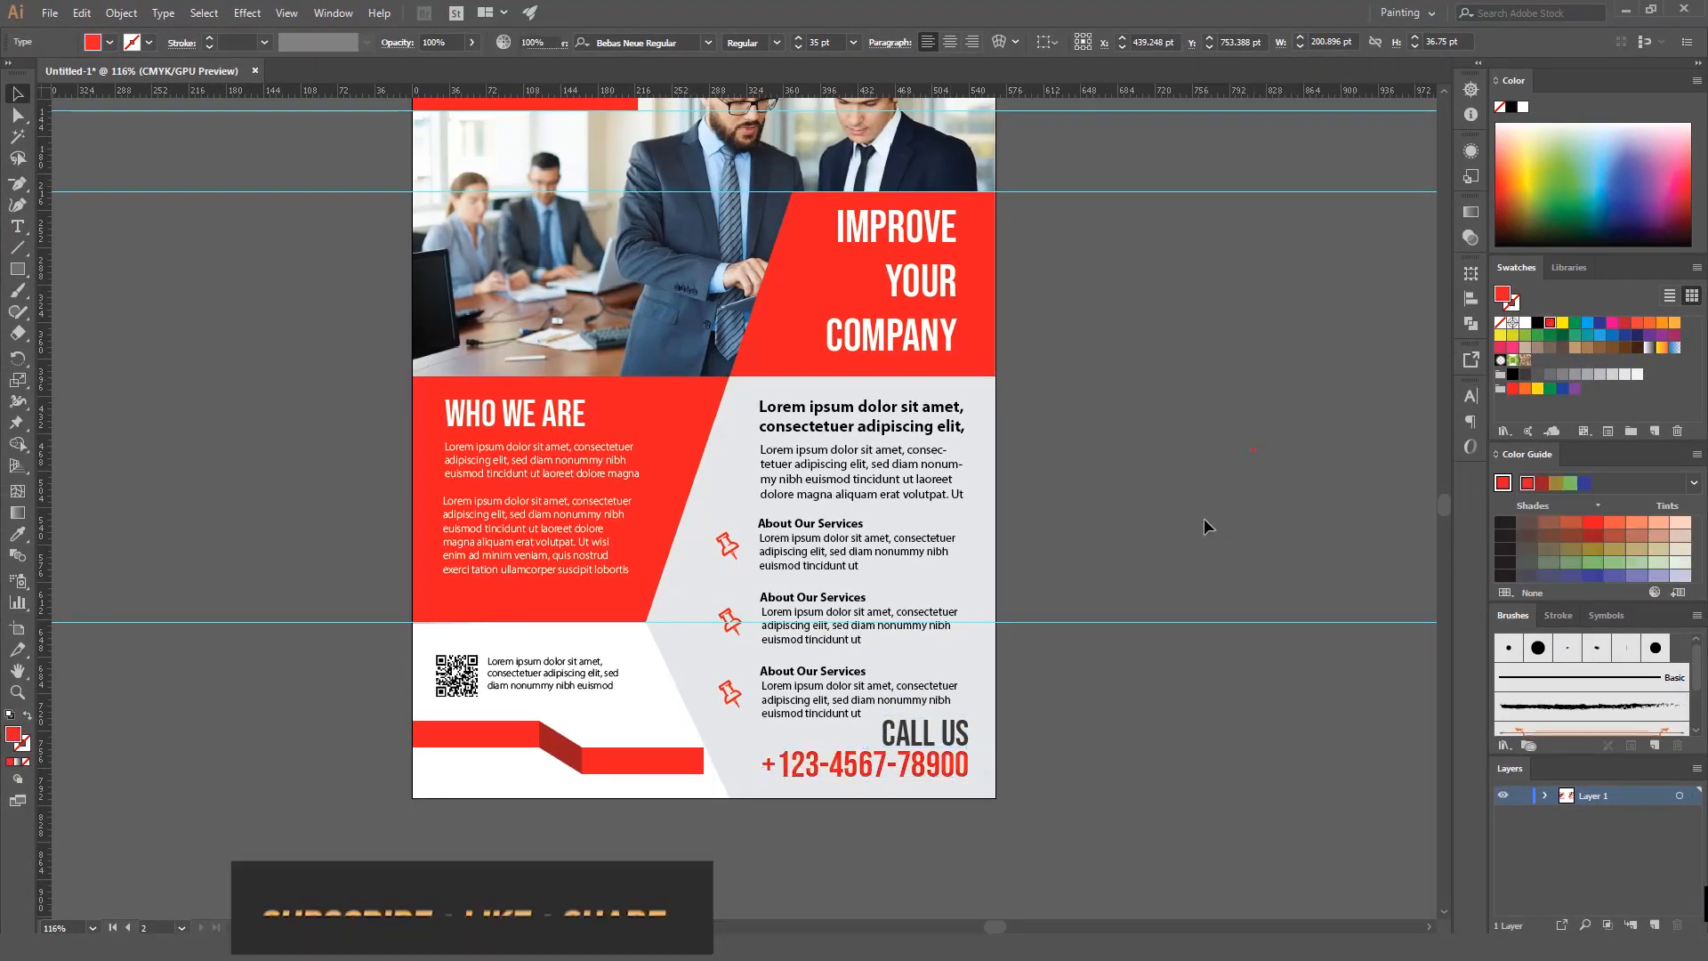
Step: Shift the grey panel's heading, paragraph and service texts slightly upward, leaving the pin icons in place
left_click_drag(921, 701, 919, 694)
left_click(1054, 686)
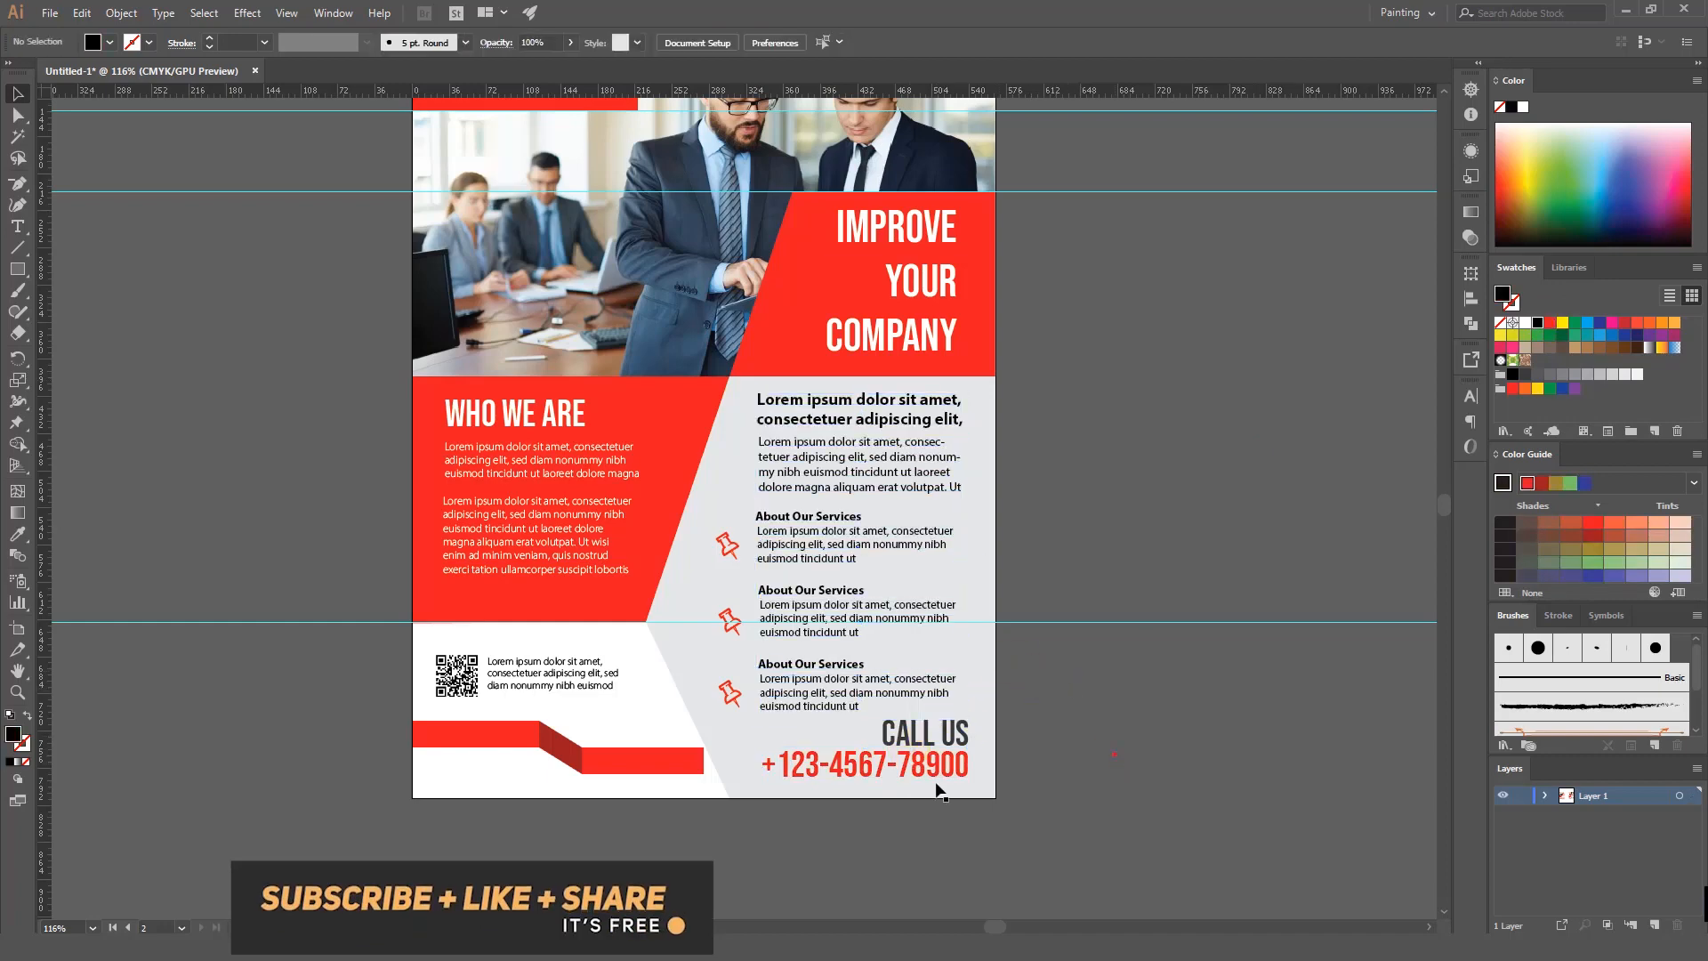
Step: Nudge the phone number slightly down and "CALL US" slightly up in the grey panel's lower corner
key("Down")
left_click(966, 738)
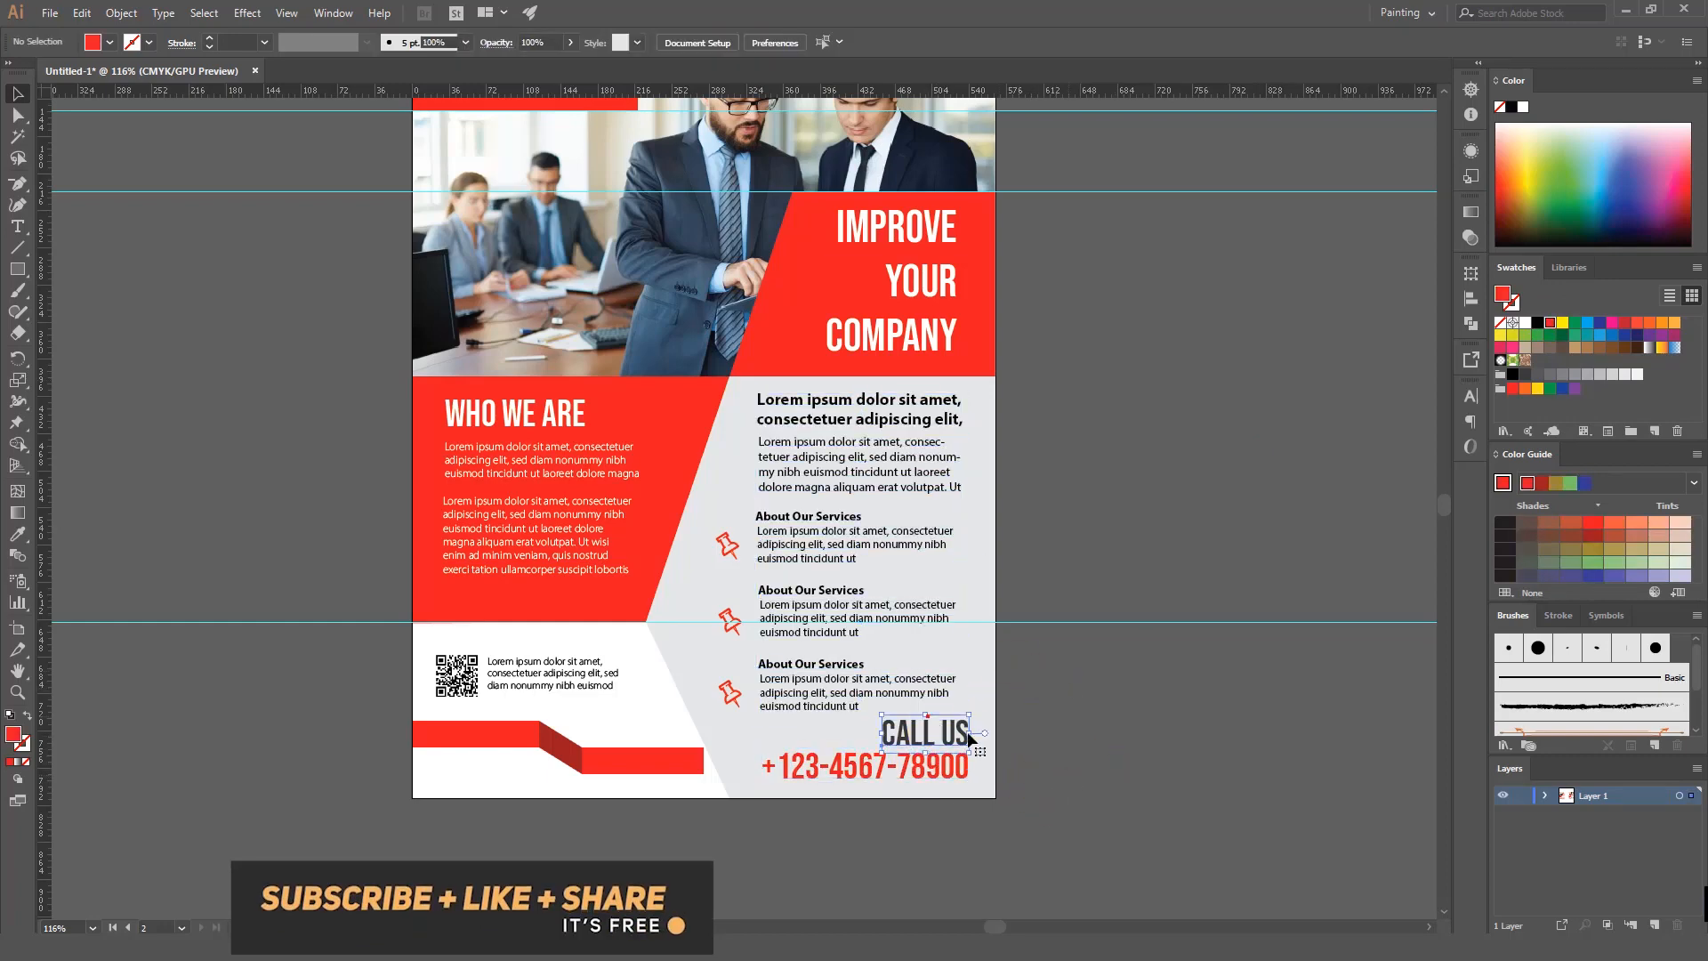
key("Up")
left_click(1091, 774)
key("ctrl+0")
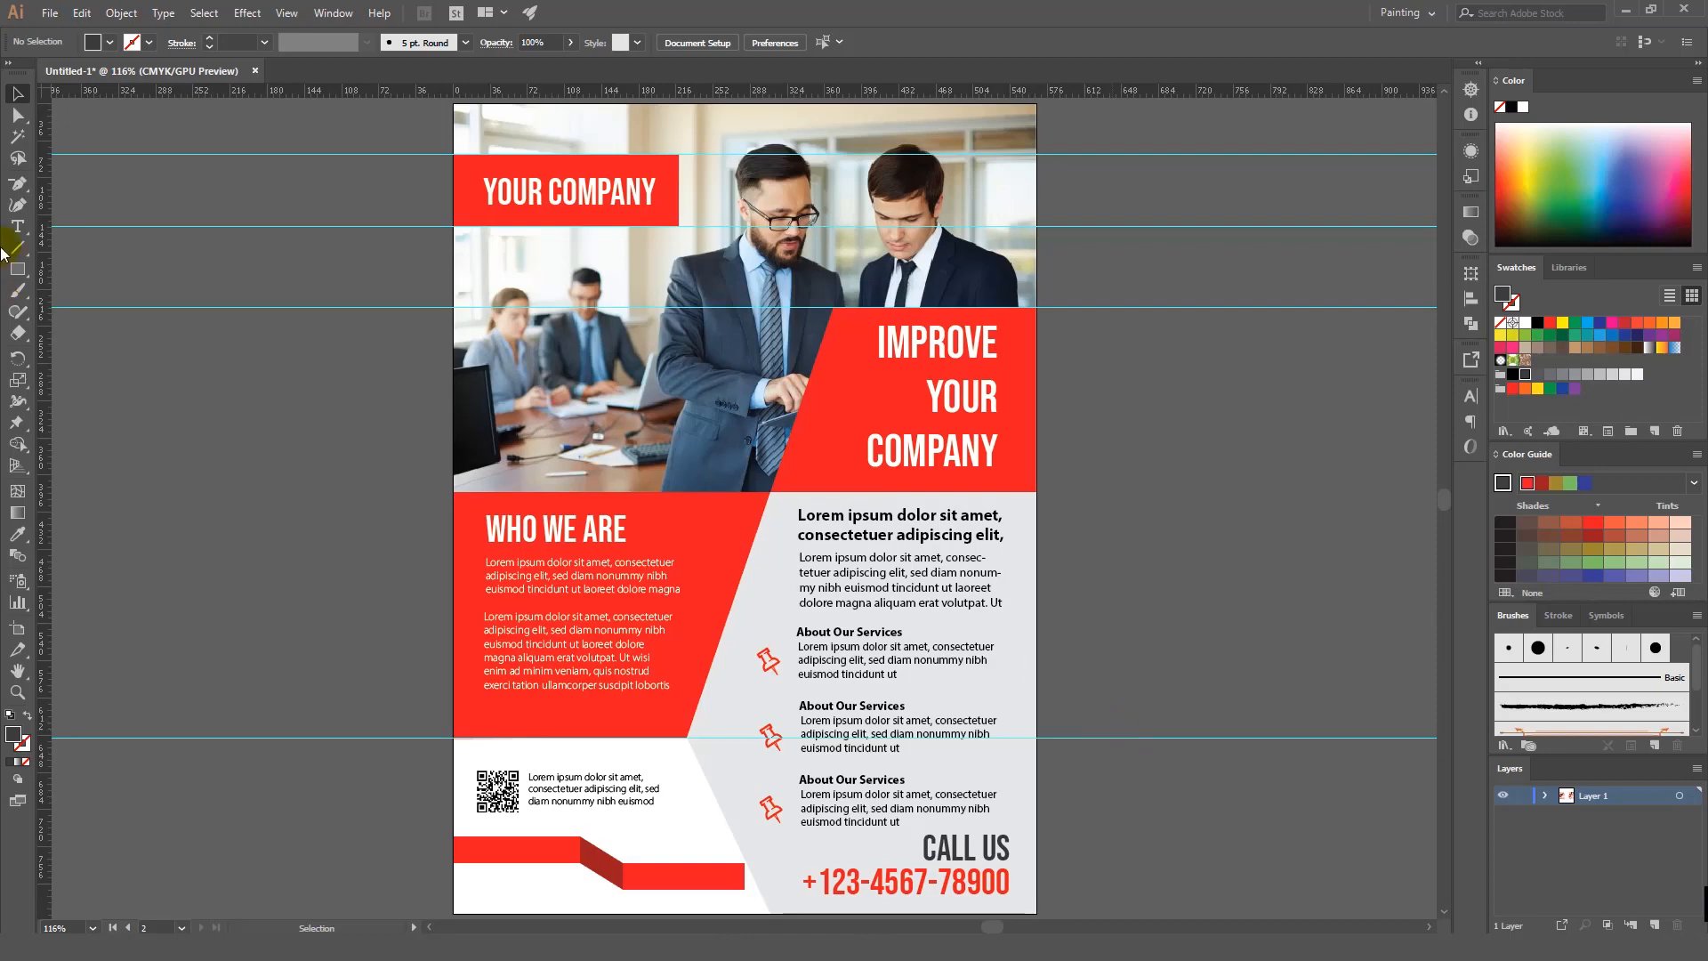
Step: Delete all the horizontal guides crossing the flyer
left_click_drag(157, 131, 258, 813)
key("Delete")
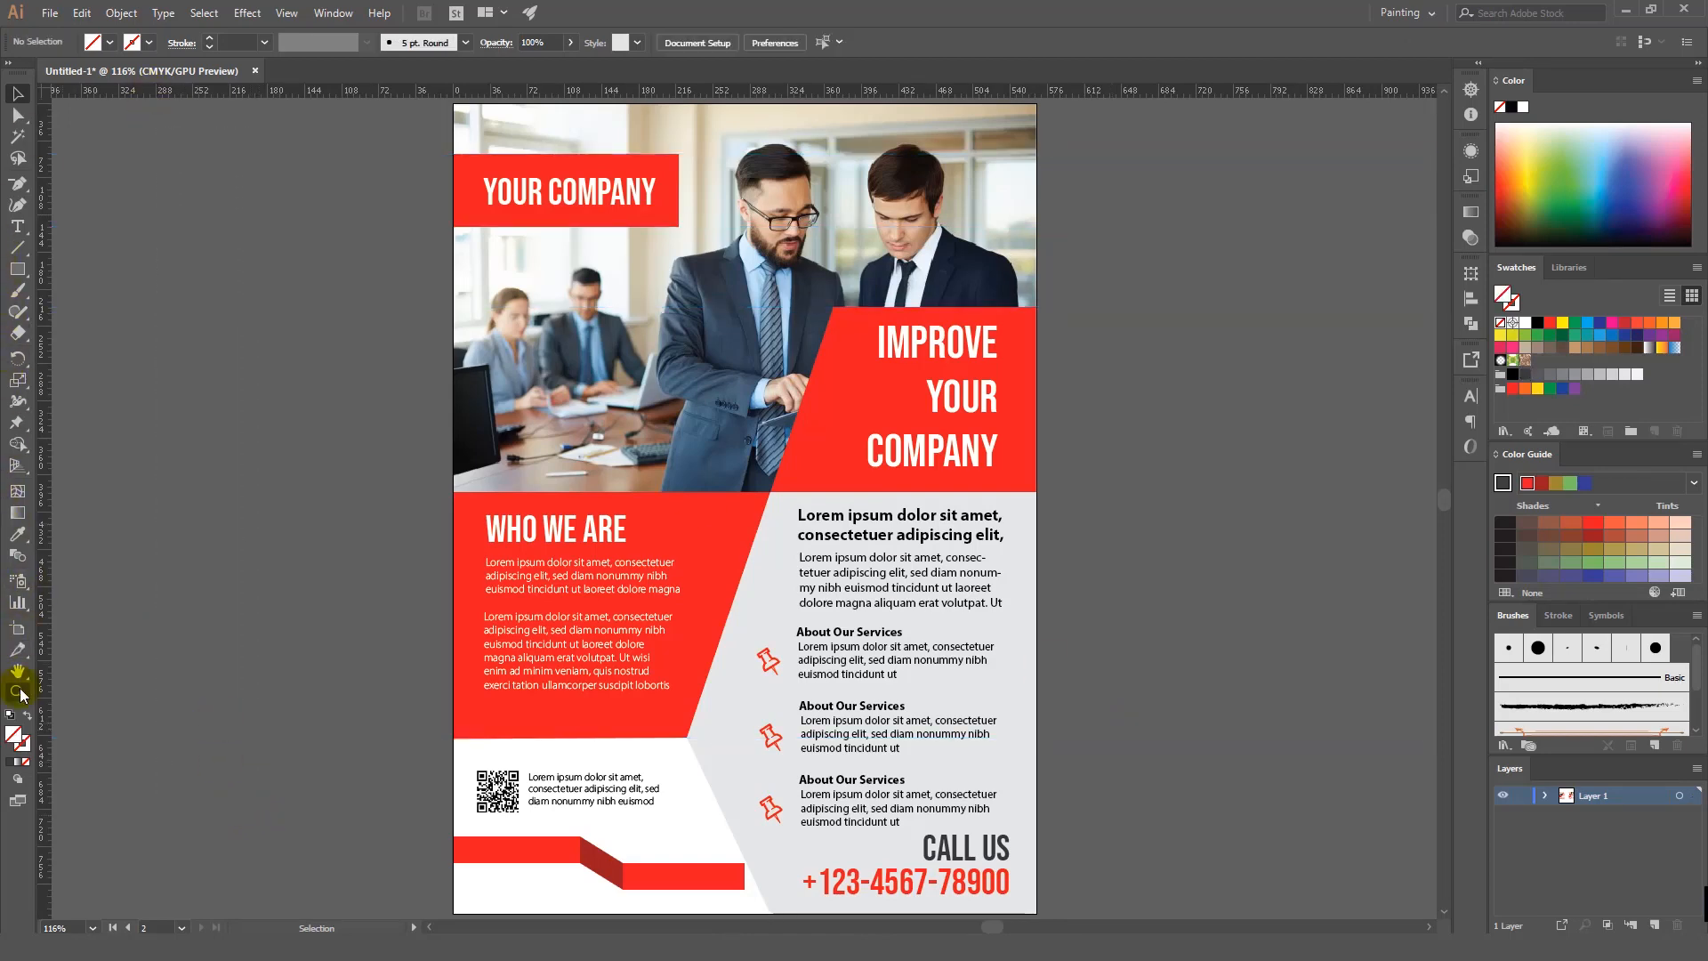
Step: Examine the flyer's photo, company label, headline and text panels up close
left_click_drag(503, 185, 671, 396)
key("space")
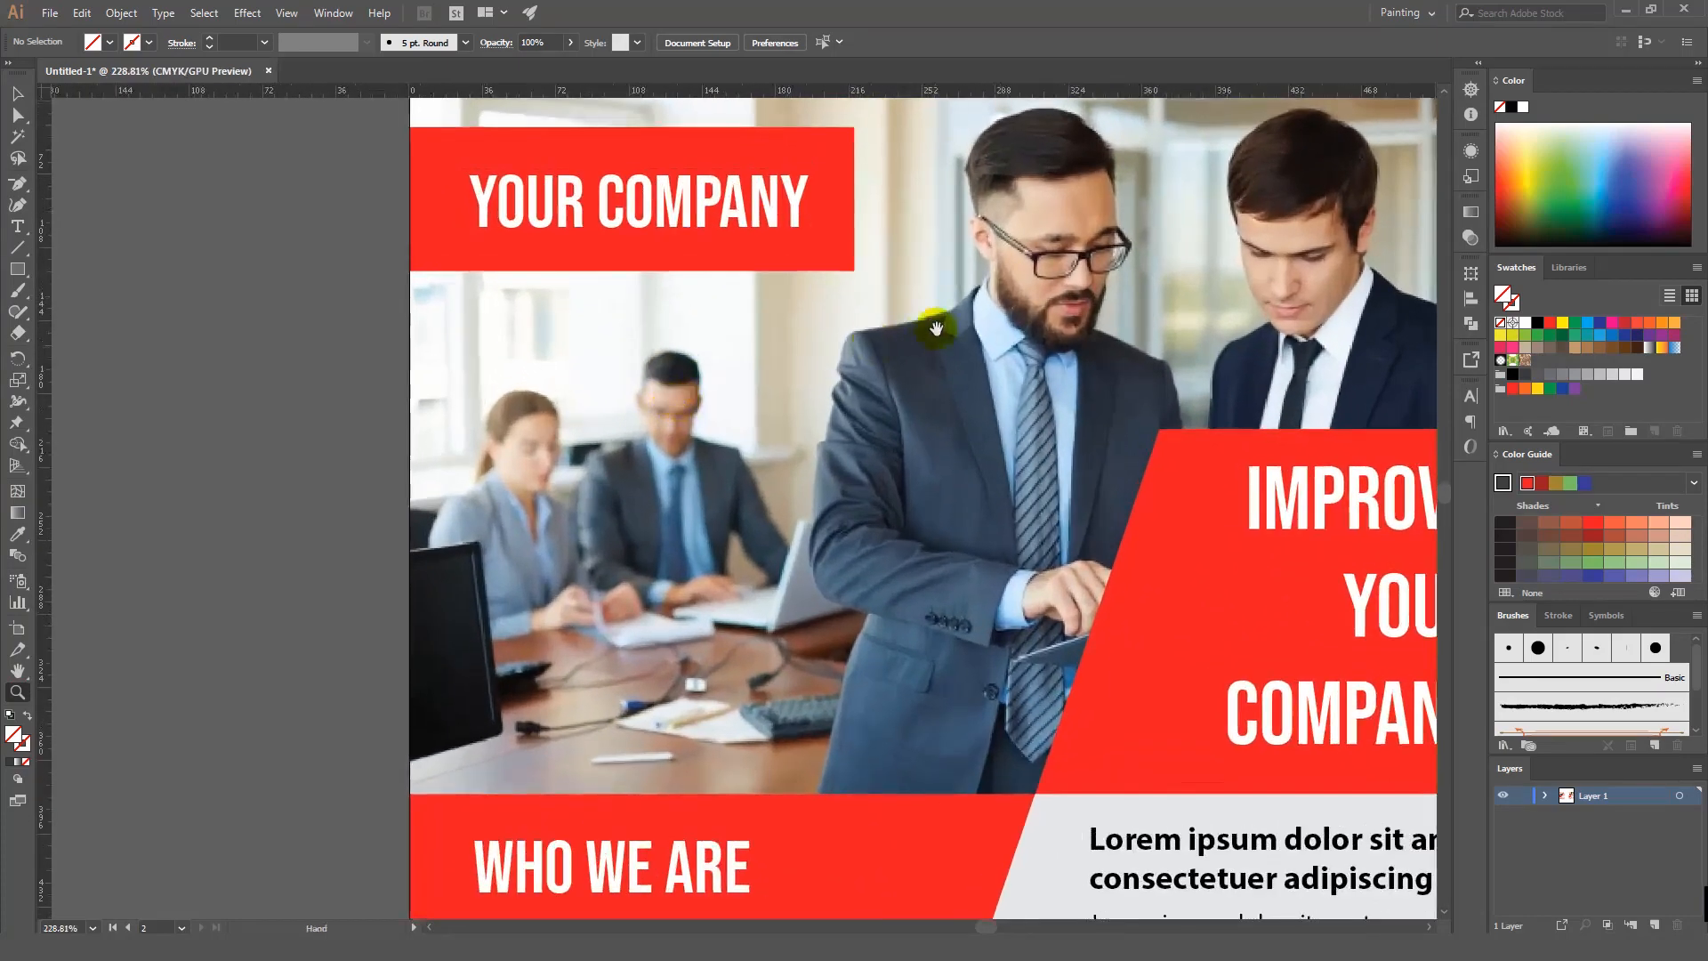
left_click_drag(938, 325, 711, 279)
key("space")
left_click_drag(737, 406, 776, 294)
mouse_move(777, 451)
left_mouse_down()
mouse_move(761, 319)
mouse_move(764, 389)
left_mouse_up()
mouse_move(789, 498)
left_mouse_down()
mouse_move(772, 358)
mouse_move(800, 363)
mouse_move(808, 644)
left_mouse_up()
left_click_drag(828, 265, 816, 605)
left_click_drag(802, 338, 813, 447)
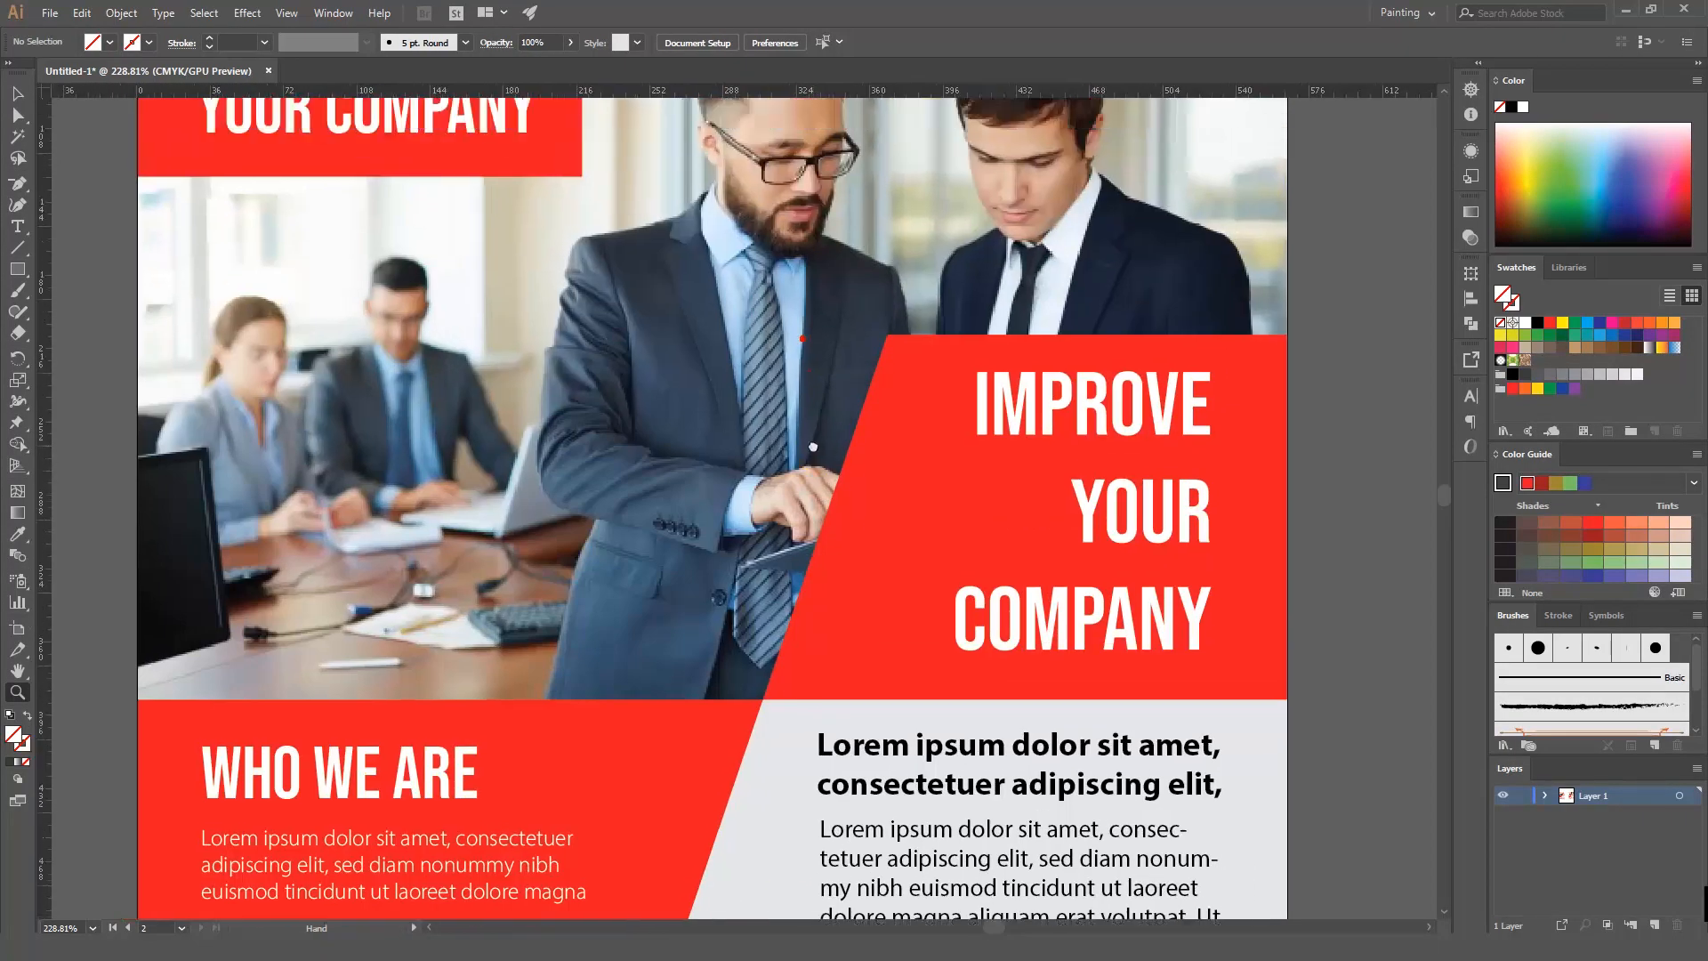
Step: Replace the word "COMPANY" in the "IMPROVE YOUR COMPANY" headline with "BUSINESS"
left_click(28, 228)
left_click_drag(1202, 610, 964, 613)
type("BUSIN")
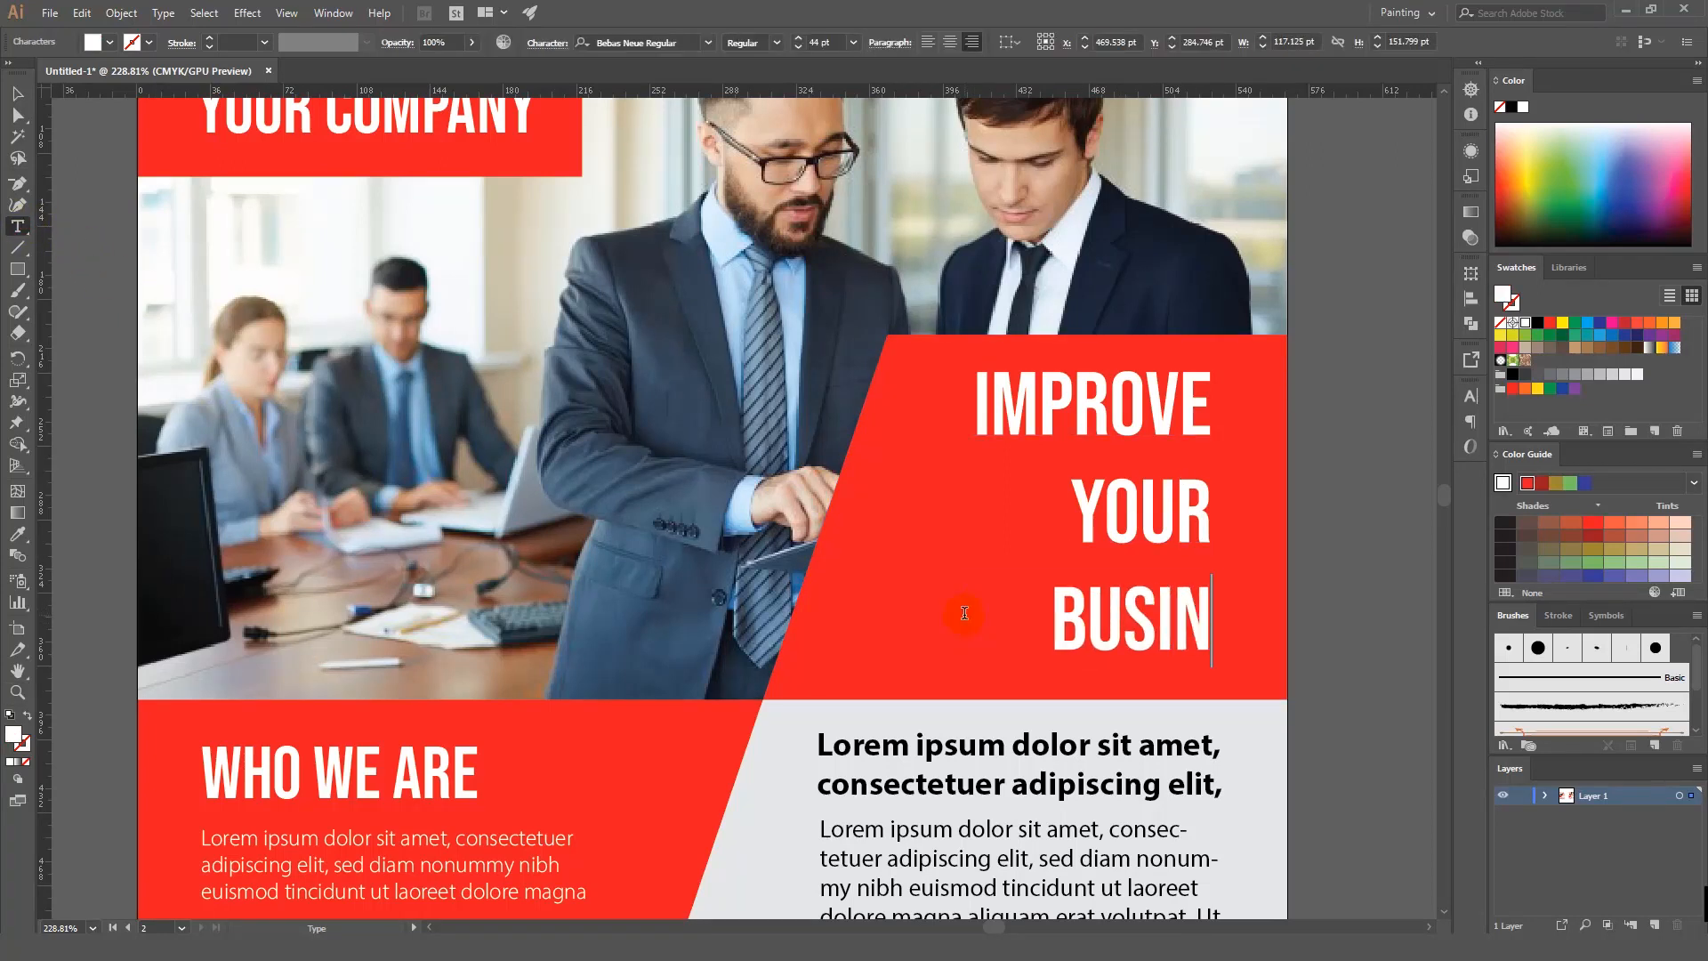
type("ESS")
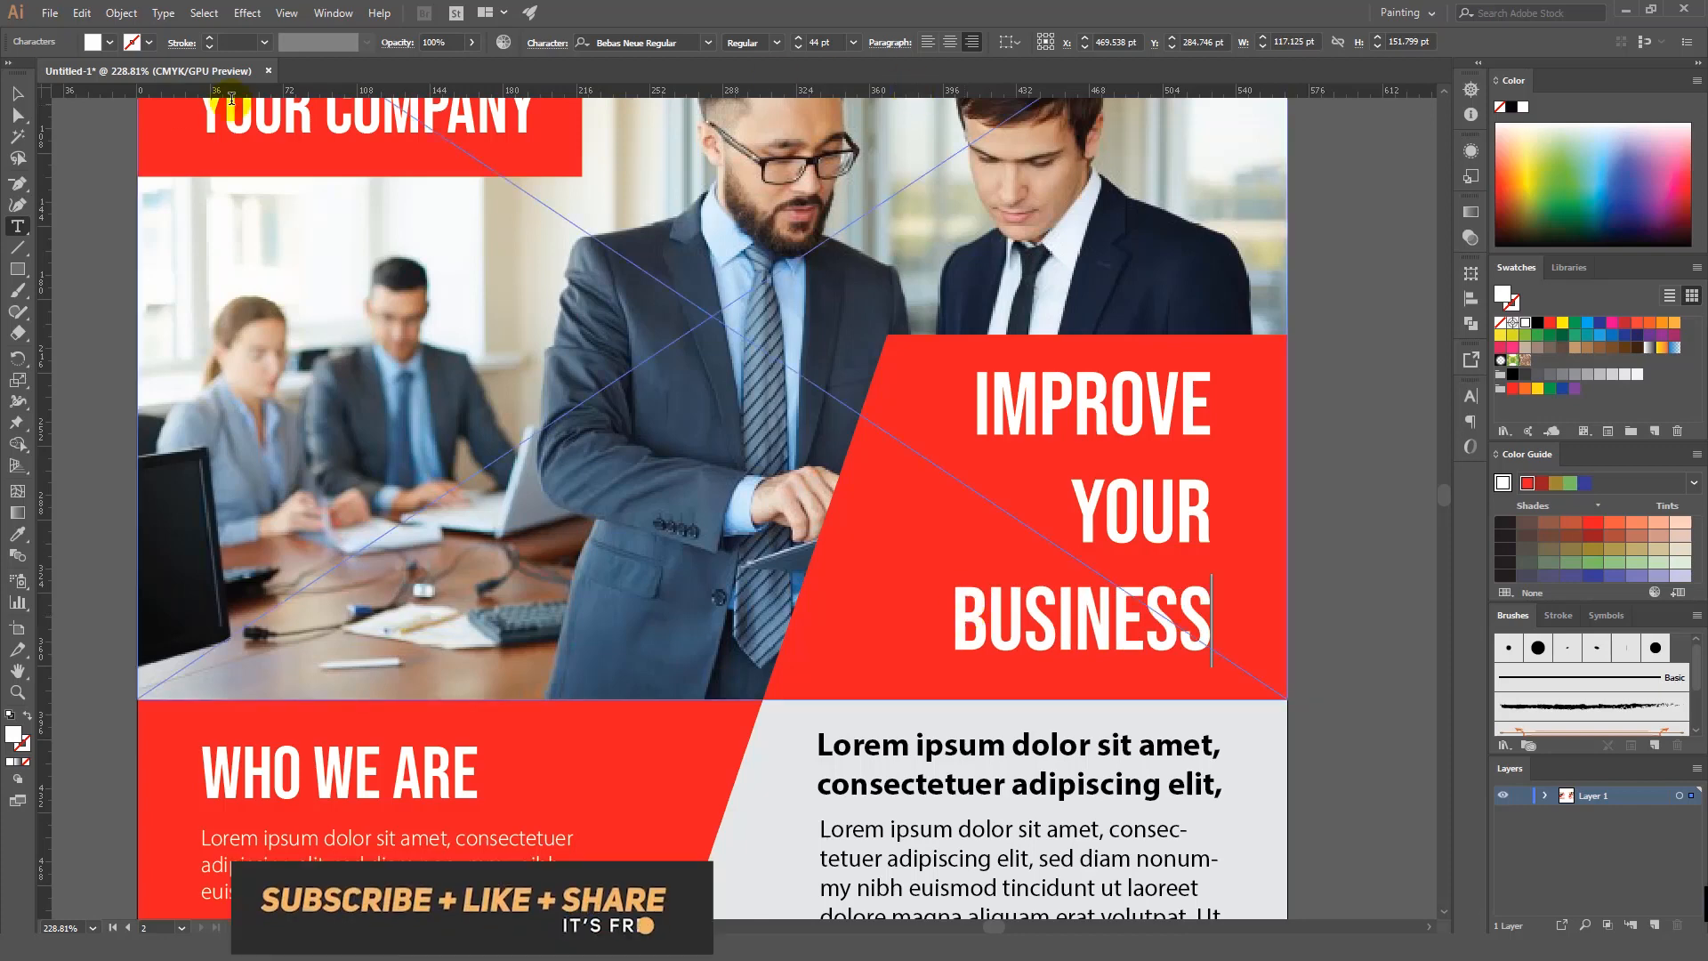
left_click(18, 95)
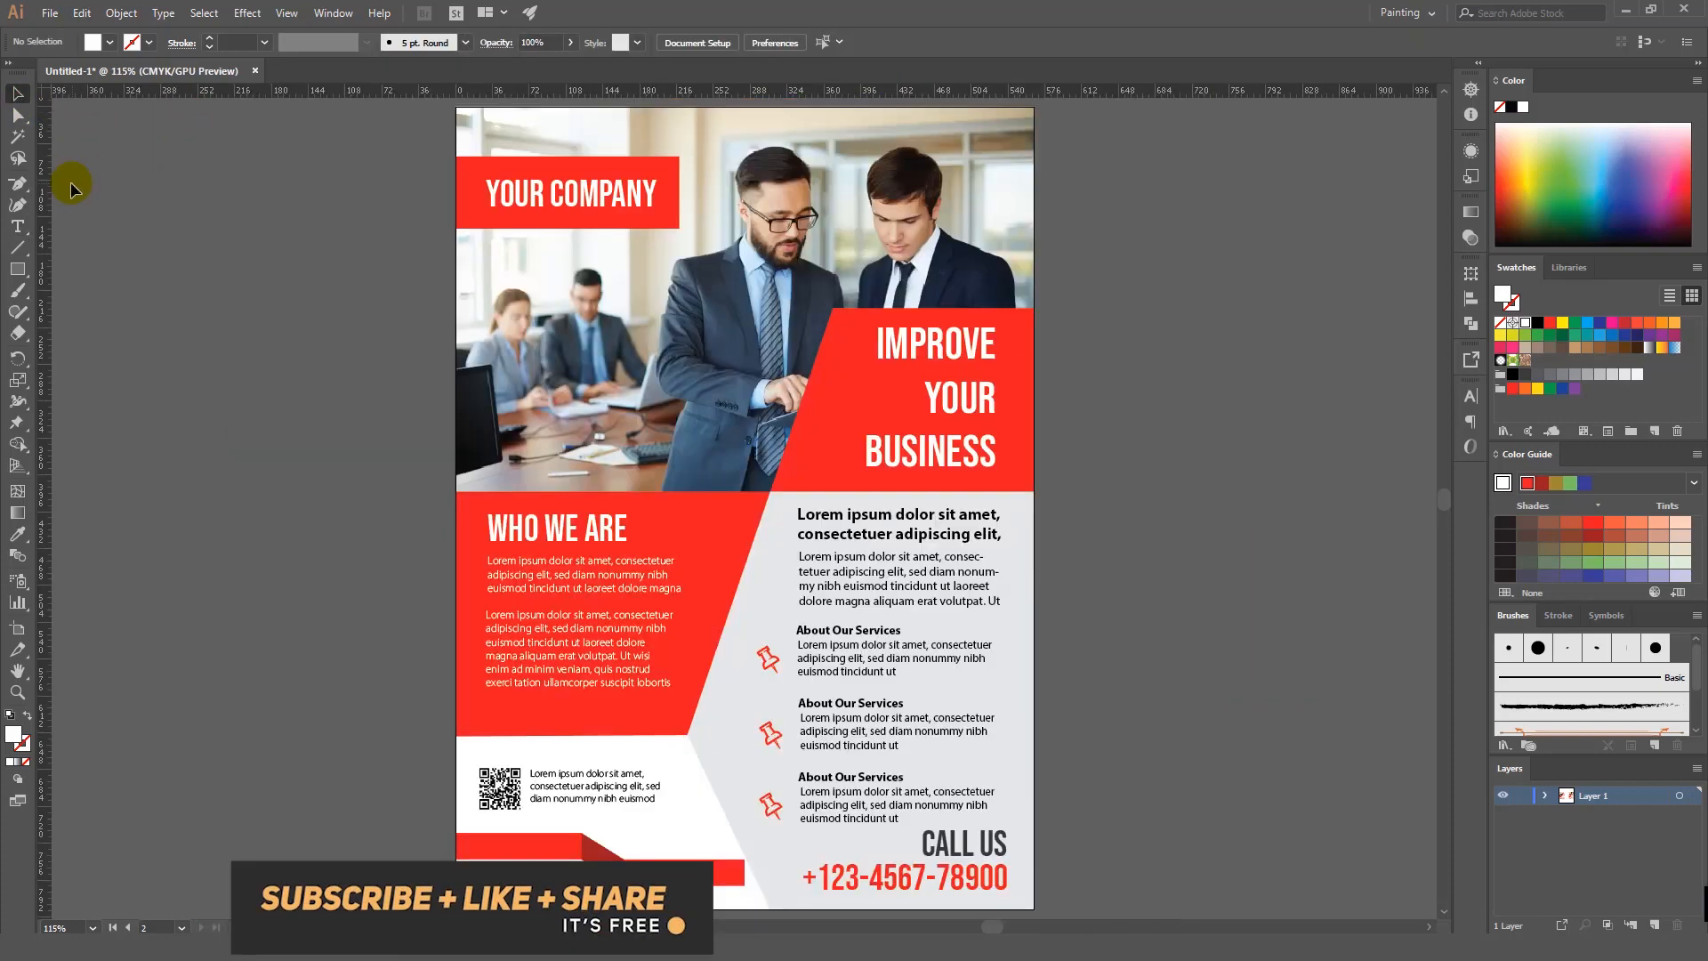